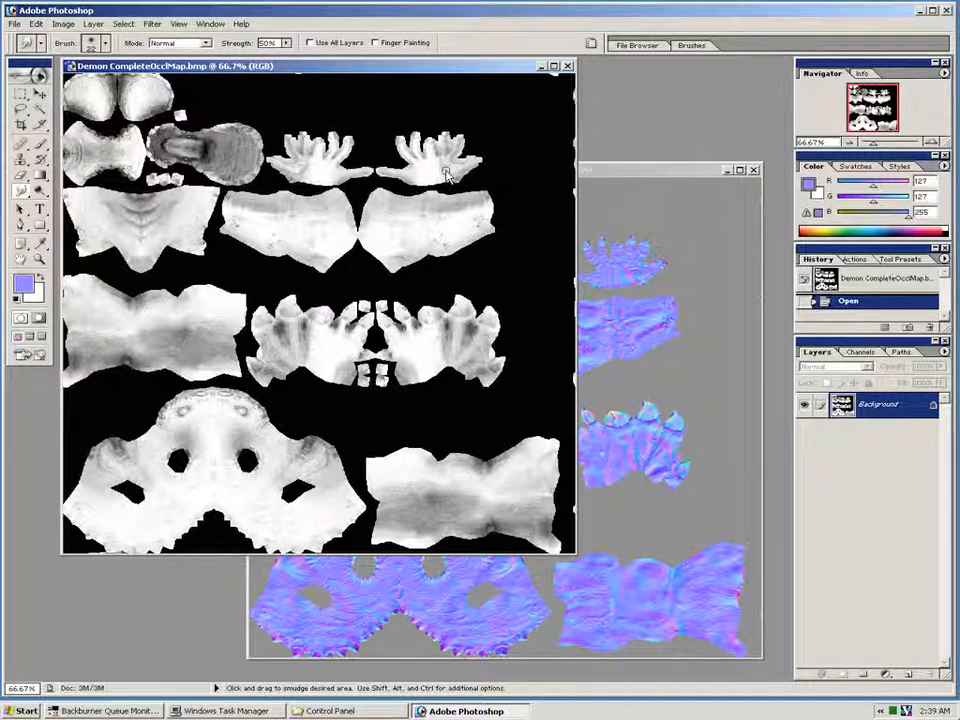
# - Create a new RGB image with white contents, 512 pixels wide and 512 pixels high
pyautogui.moveTo(343, 68); pyautogui.dragTo(433, 130)
pyautogui.click(12, 26)
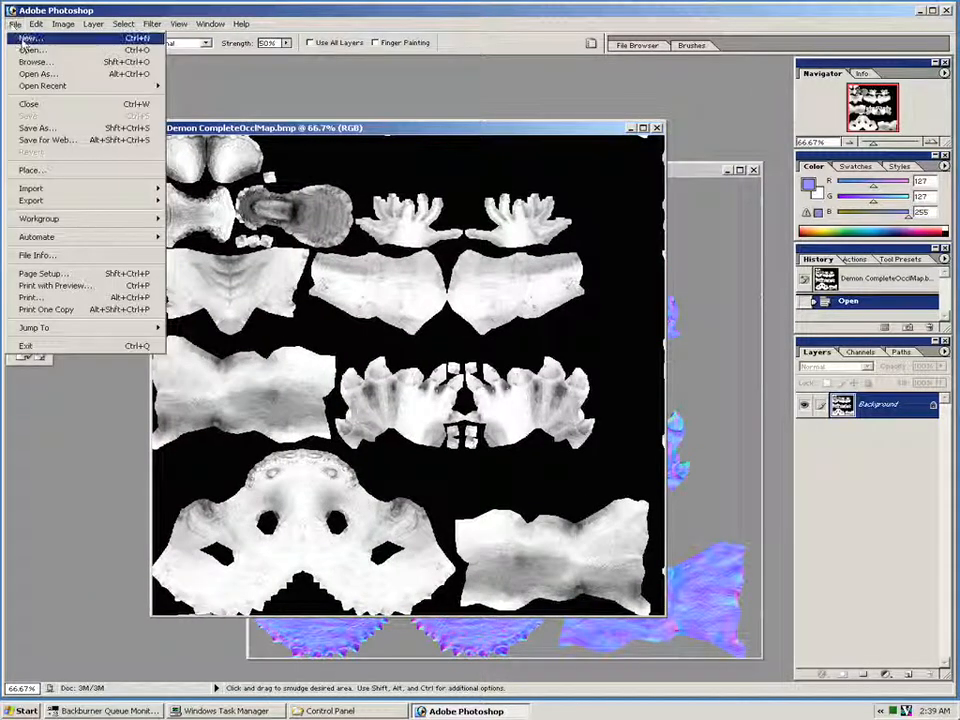
pyautogui.click(24, 38)
pyautogui.click(547, 321)
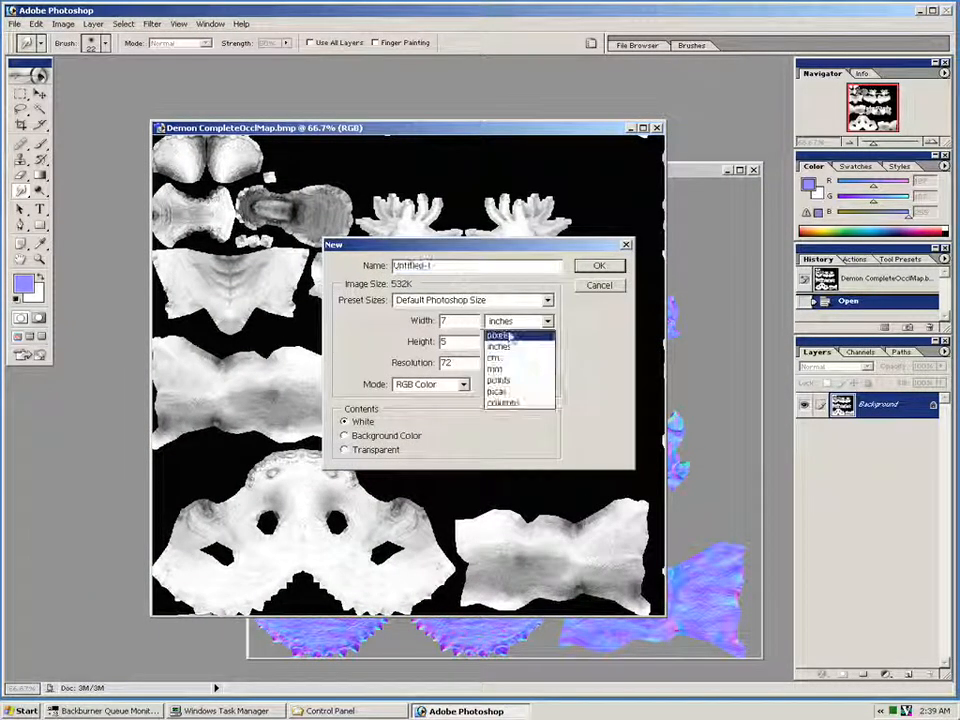
pyautogui.click(499, 335)
pyautogui.click(517, 342)
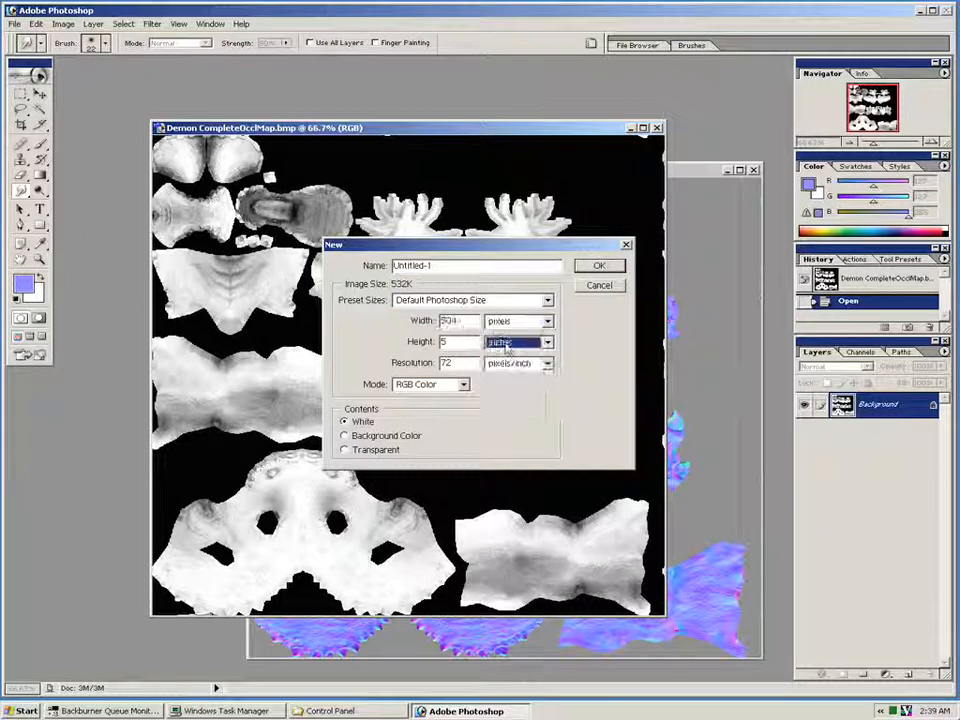
pyautogui.click(500, 357)
pyautogui.moveTo(462, 322); pyautogui.dragTo(426, 323)
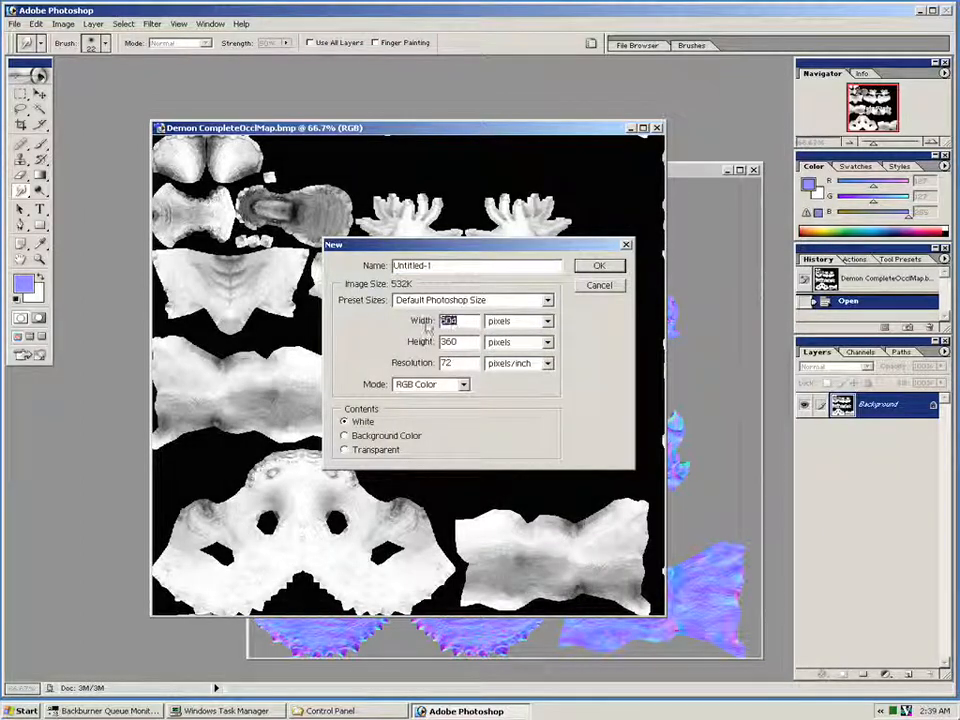
pyautogui.write('512')
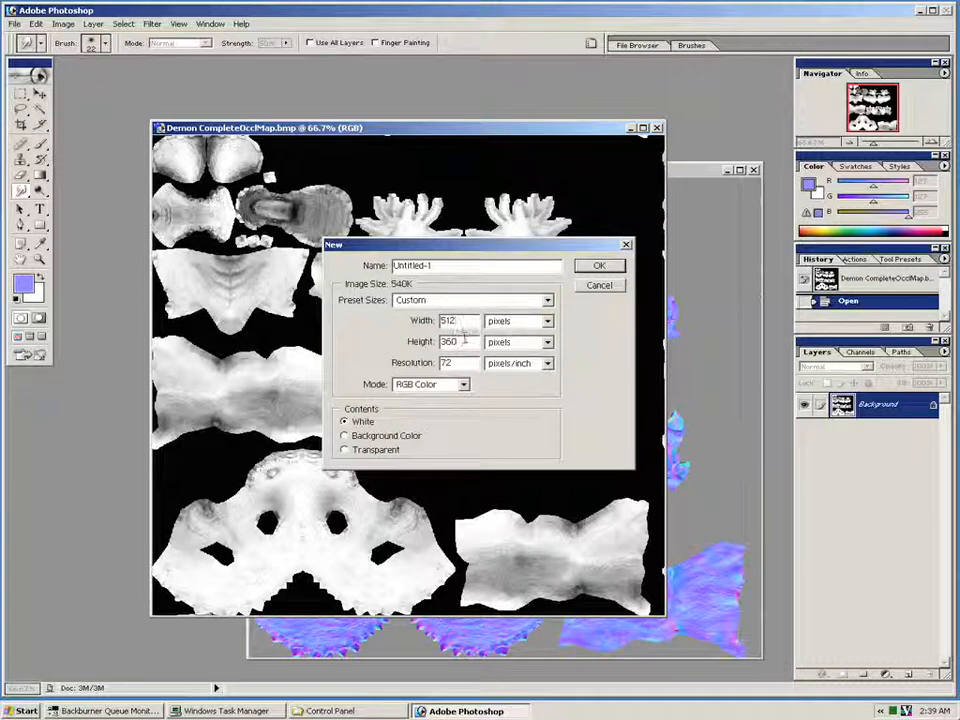
pyautogui.press('Tab')
pyautogui.write('512')
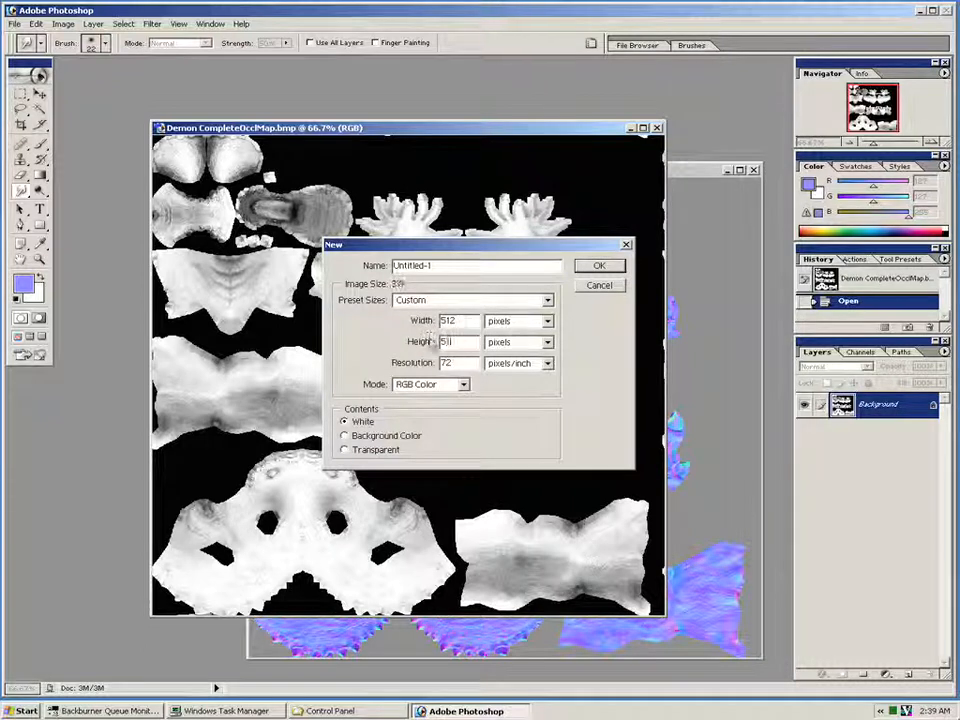
pyautogui.click(588, 268)
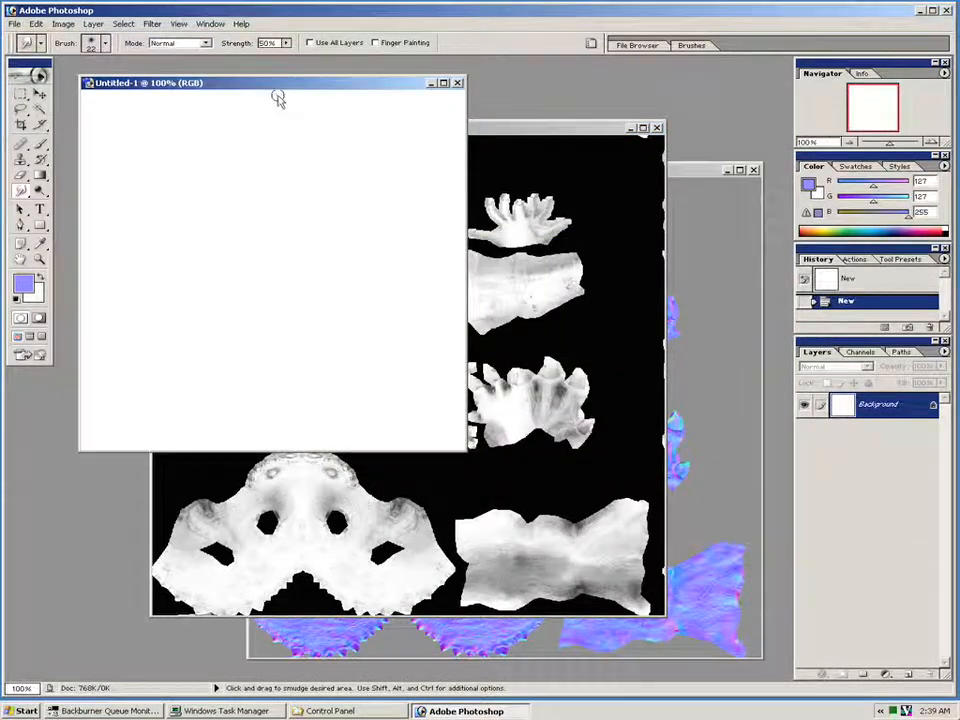
# - Select a hollow rectangular frame in the new image by adding four thin Rectangular Marquee strips into one selection
pyautogui.moveTo(279, 86); pyautogui.dragTo(340, 93)
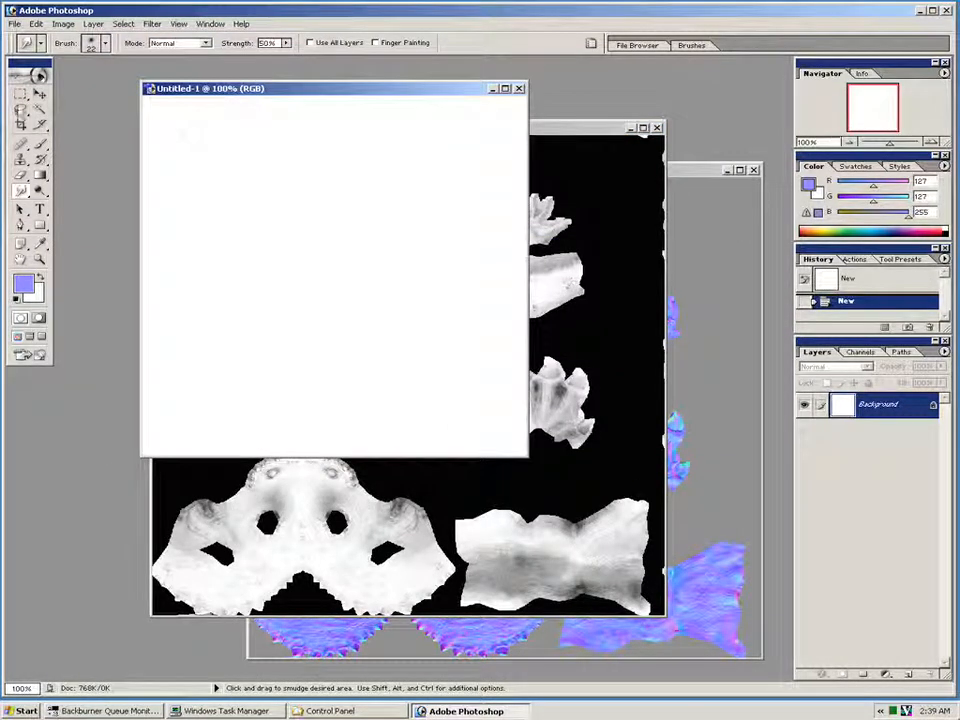
pyautogui.click(21, 93)
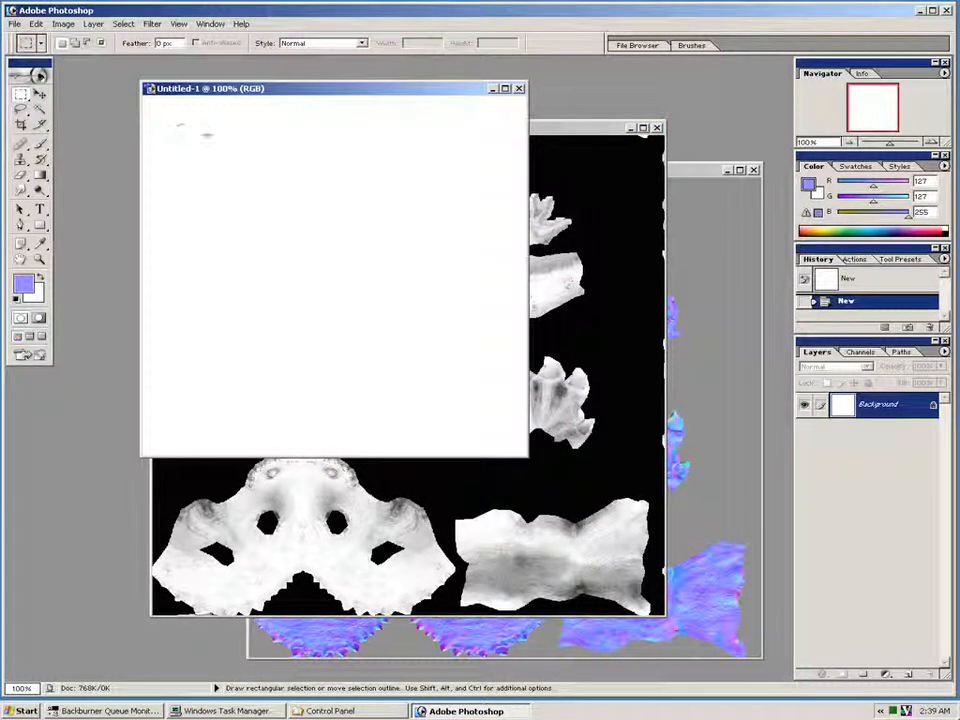
pyautogui.moveTo(207, 131); pyautogui.dragTo(217, 408)
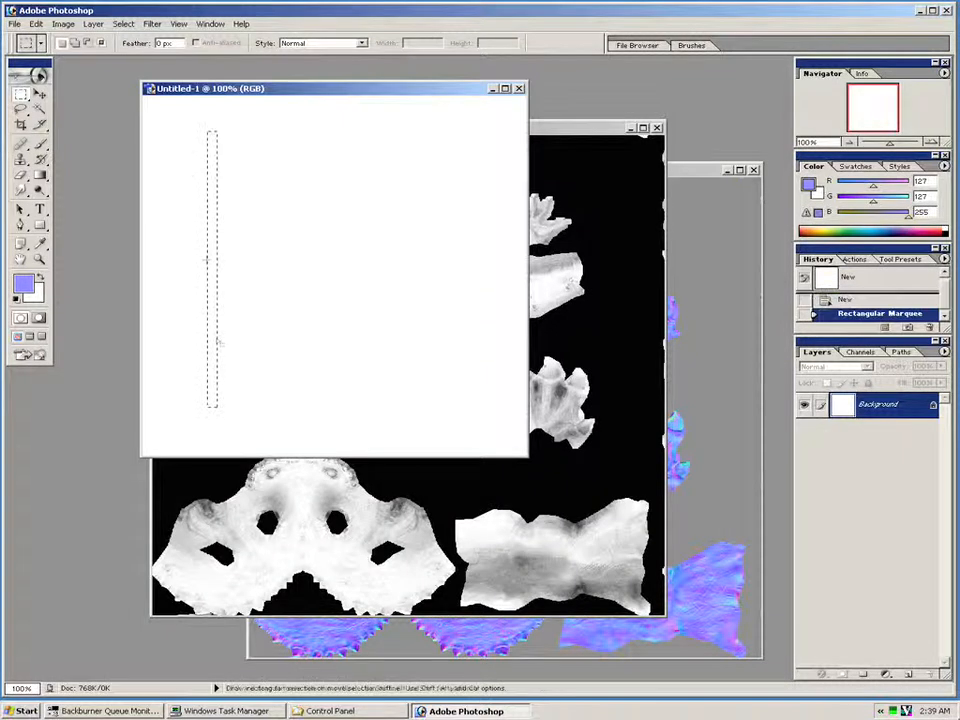
pyautogui.click(75, 43)
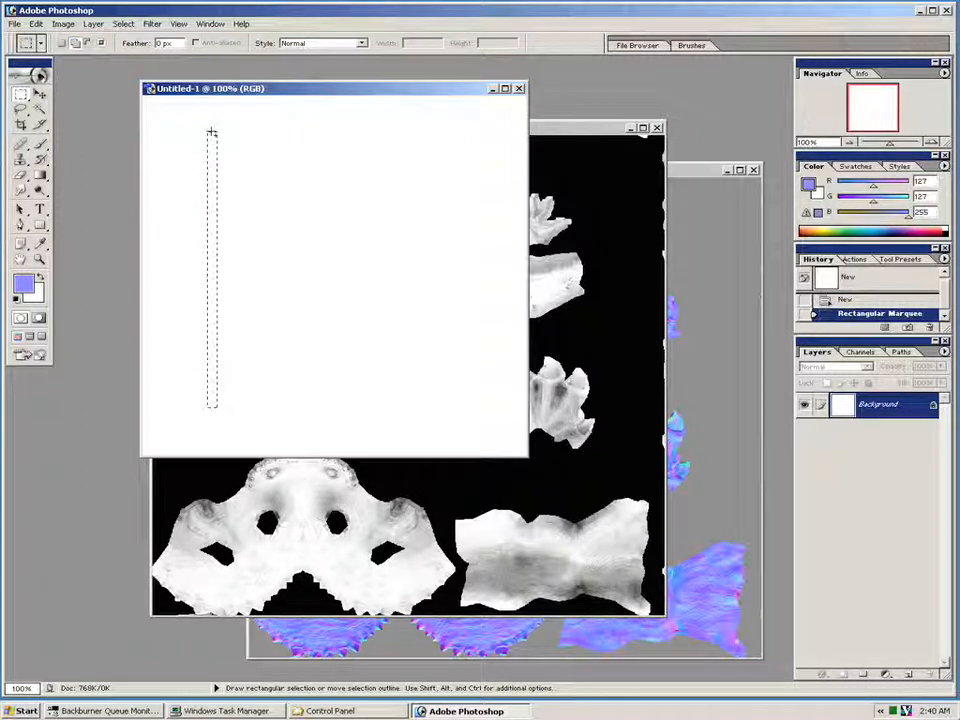
pyautogui.moveTo(211, 133); pyautogui.dragTo(452, 389)
pyautogui.moveTo(445, 138); pyautogui.dragTo(445, 138)
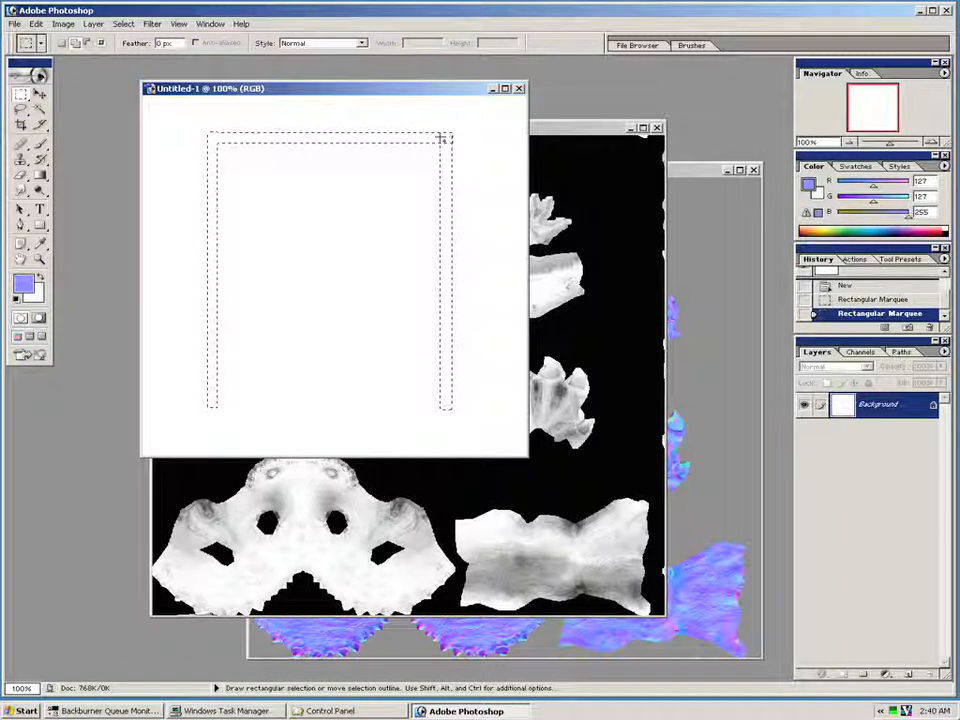
pyautogui.moveTo(441, 138); pyautogui.dragTo(441, 138)
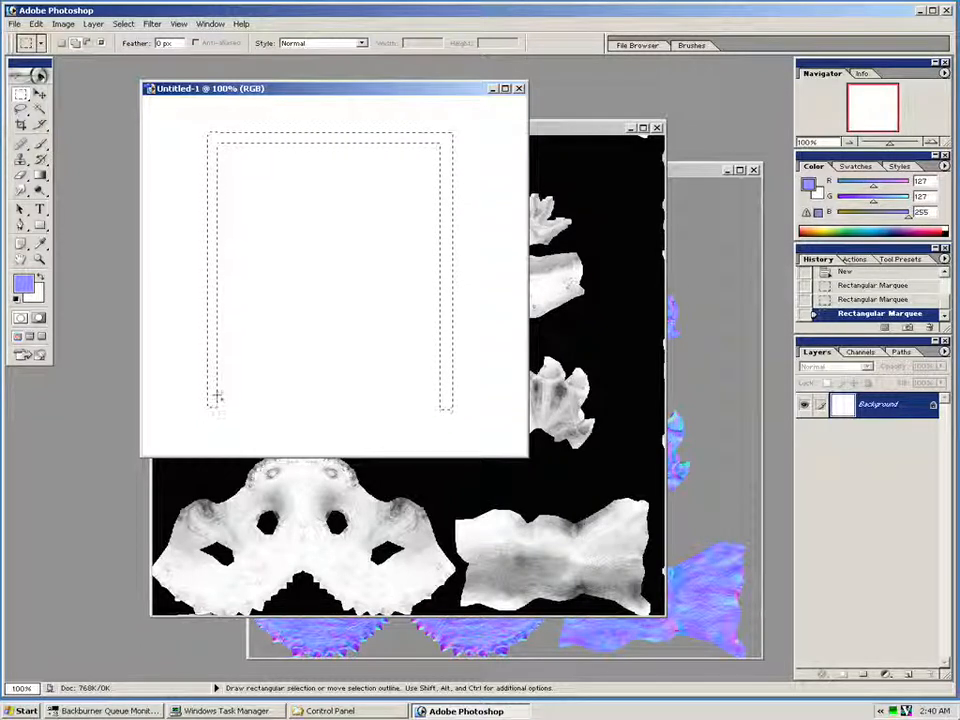
pyautogui.moveTo(215, 395); pyautogui.dragTo(438, 407)
pyautogui.moveTo(215, 396); pyautogui.dragTo(214, 394)
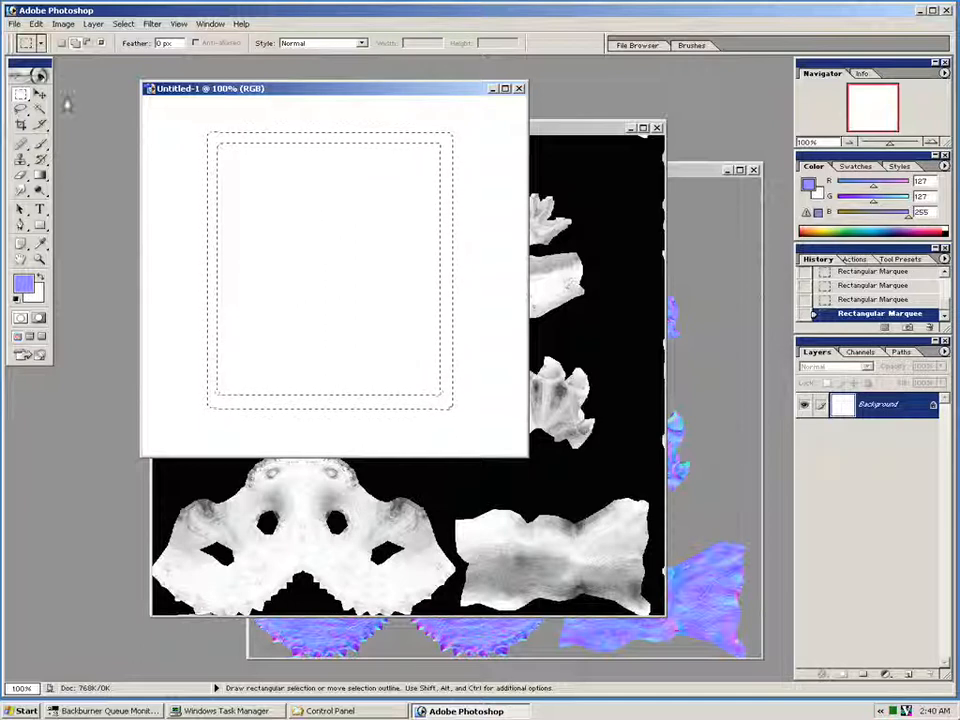
# - Set the foreground color to black and fill the frame-shaped selection with it
pyautogui.click(22, 284)
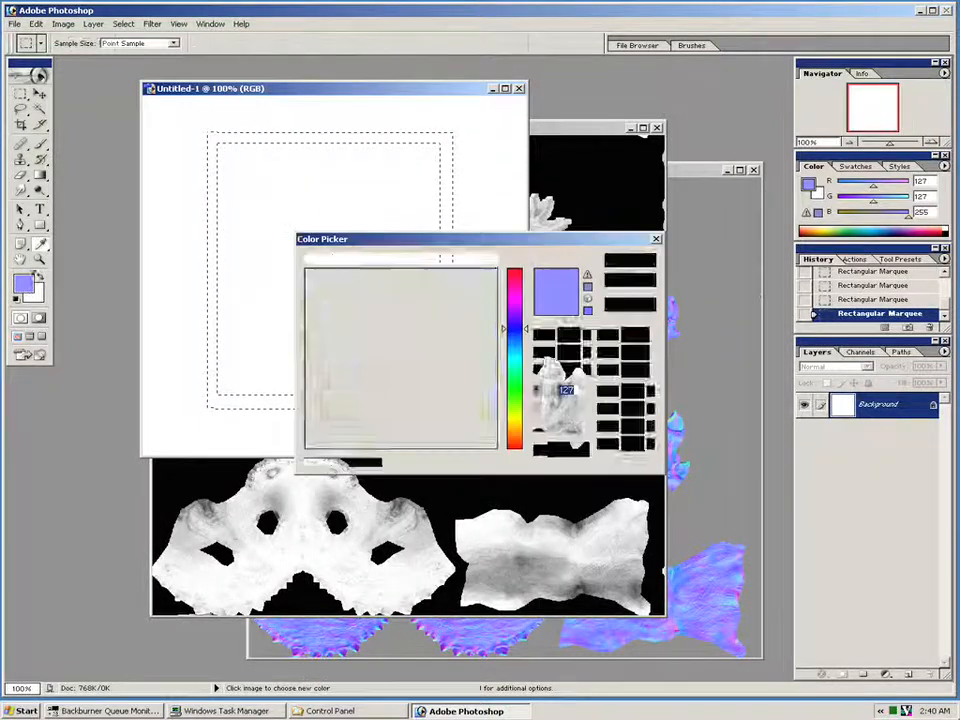
pyautogui.click(309, 272)
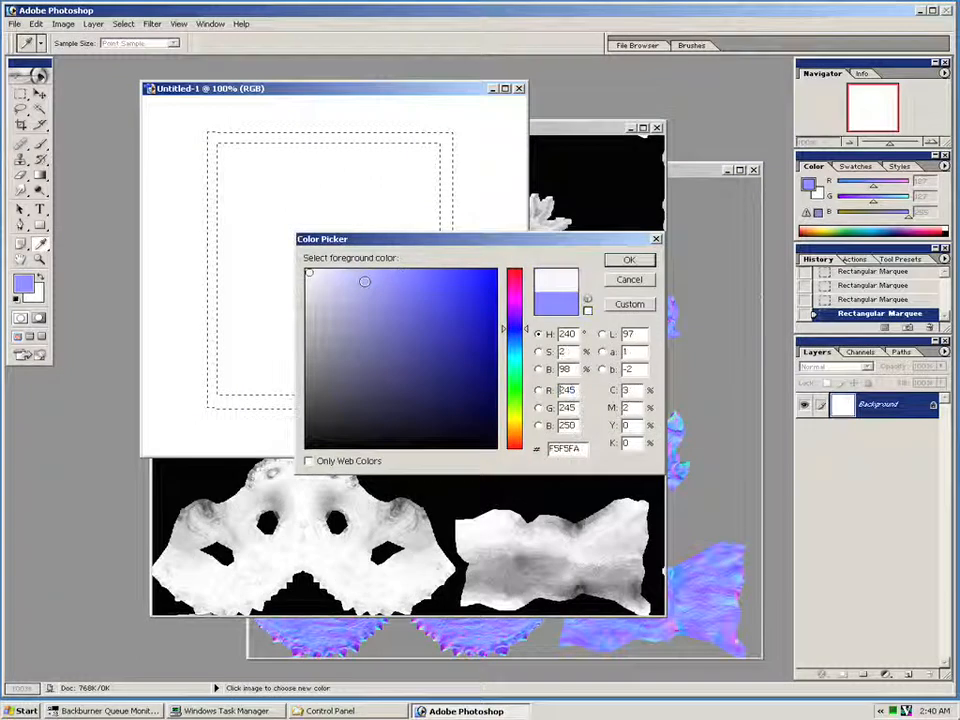
pyautogui.click(310, 447)
pyautogui.click(629, 260)
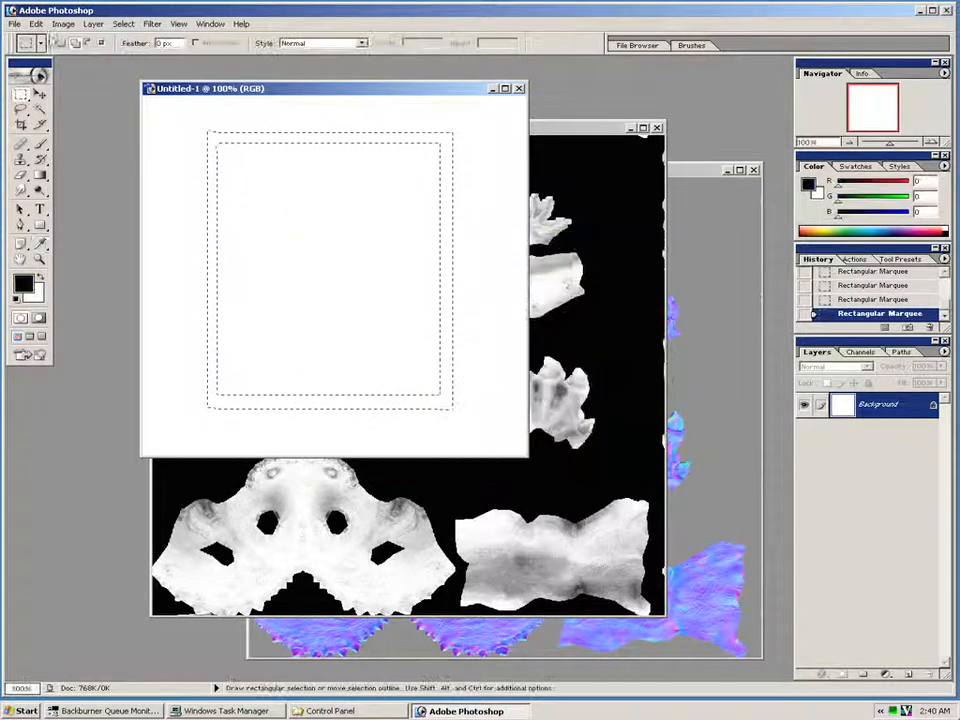
pyautogui.click(35, 23)
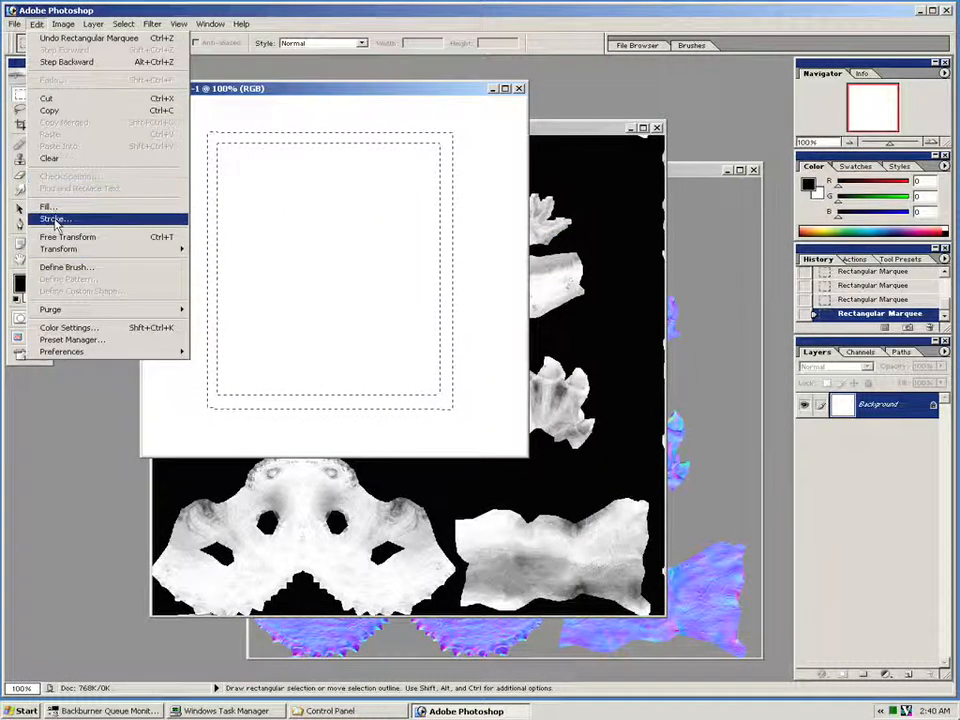
pyautogui.click(55, 216)
pyautogui.press('Return')
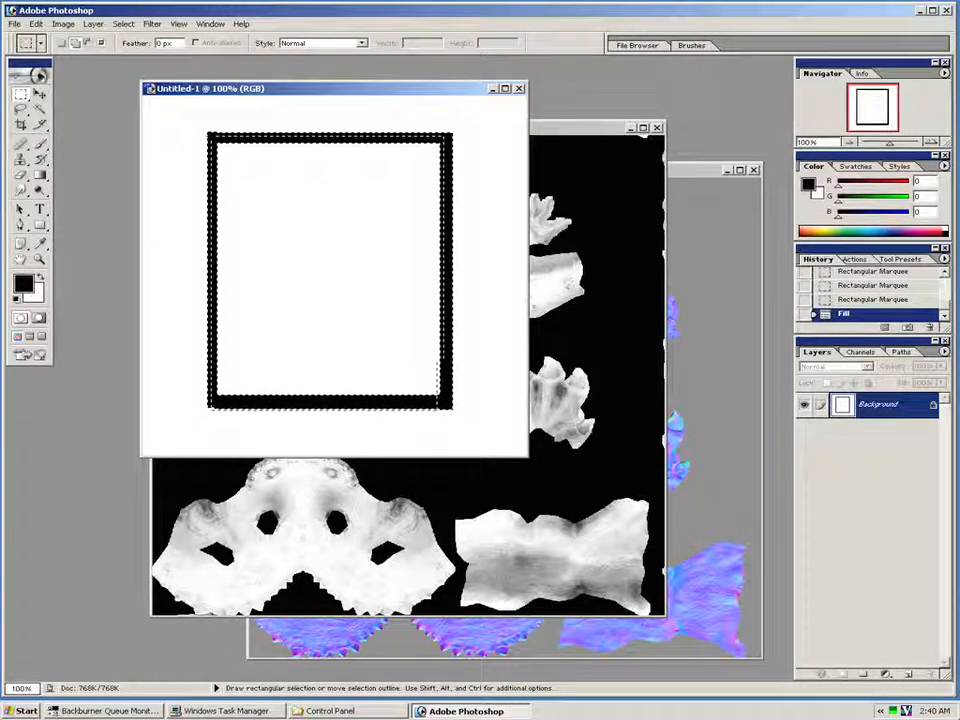
# - Extend the selection over the frame's interior and apply a Gaussian Blur with a 4.8 pixel radius
pyautogui.moveTo(438, 408); pyautogui.dragTo(440, 406)
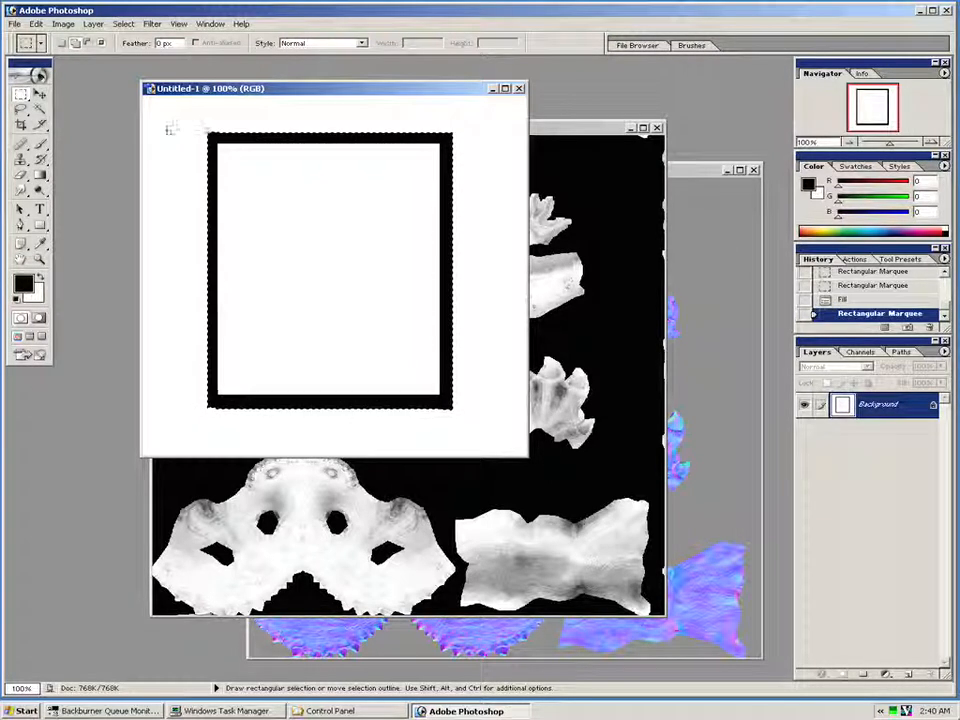
pyautogui.click(151, 25)
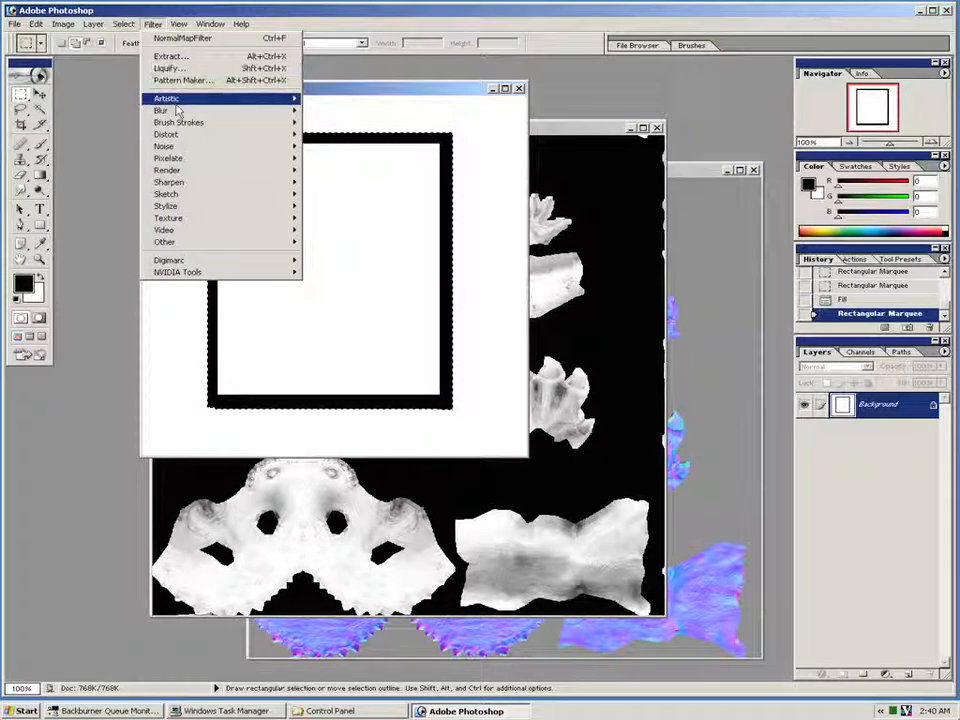
pyautogui.moveTo(260, 112)
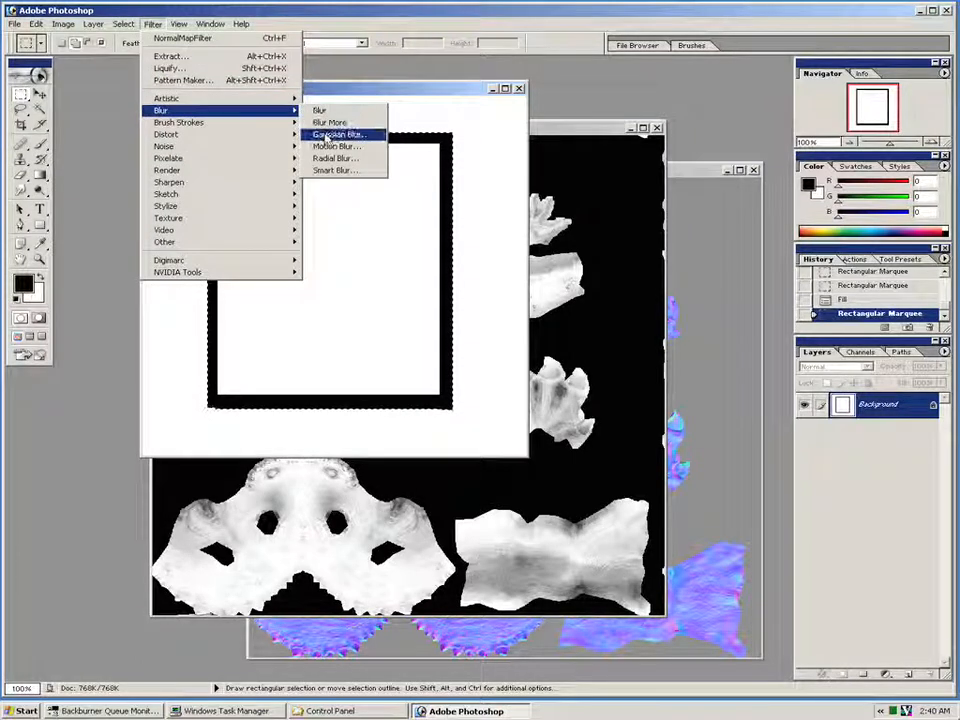
pyautogui.click(325, 136)
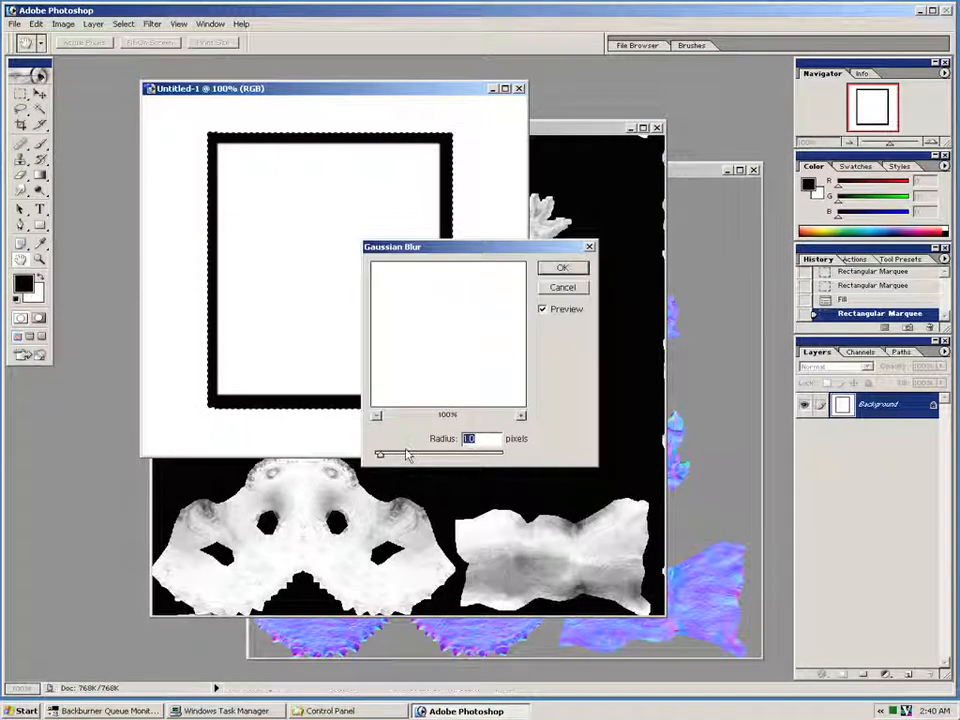
pyautogui.moveTo(381, 458); pyautogui.dragTo(398, 459)
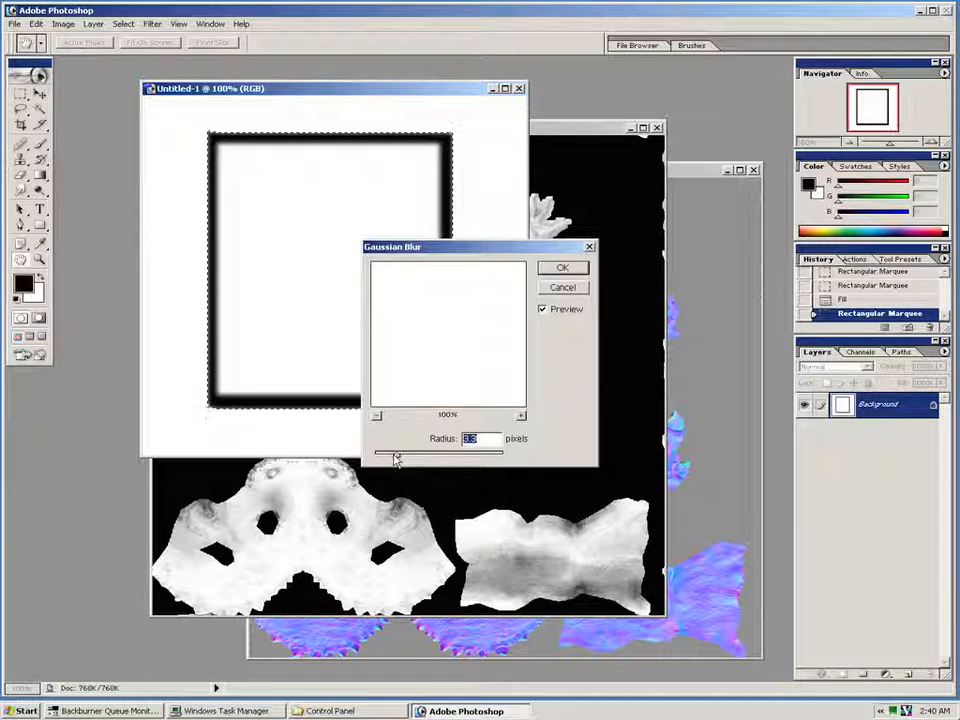
pyautogui.moveTo(407, 458)
pyautogui.mouseDown()
pyautogui.moveTo(422, 456)
pyautogui.moveTo(392, 456)
pyautogui.moveTo(407, 458)
pyautogui.mouseUp()
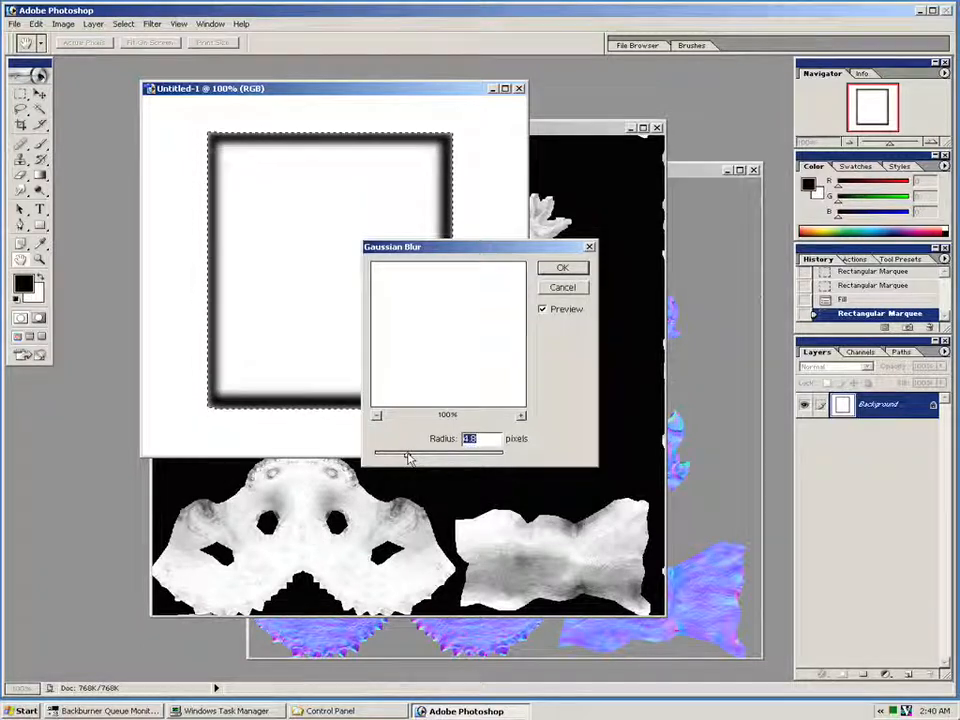
pyautogui.click(562, 268)
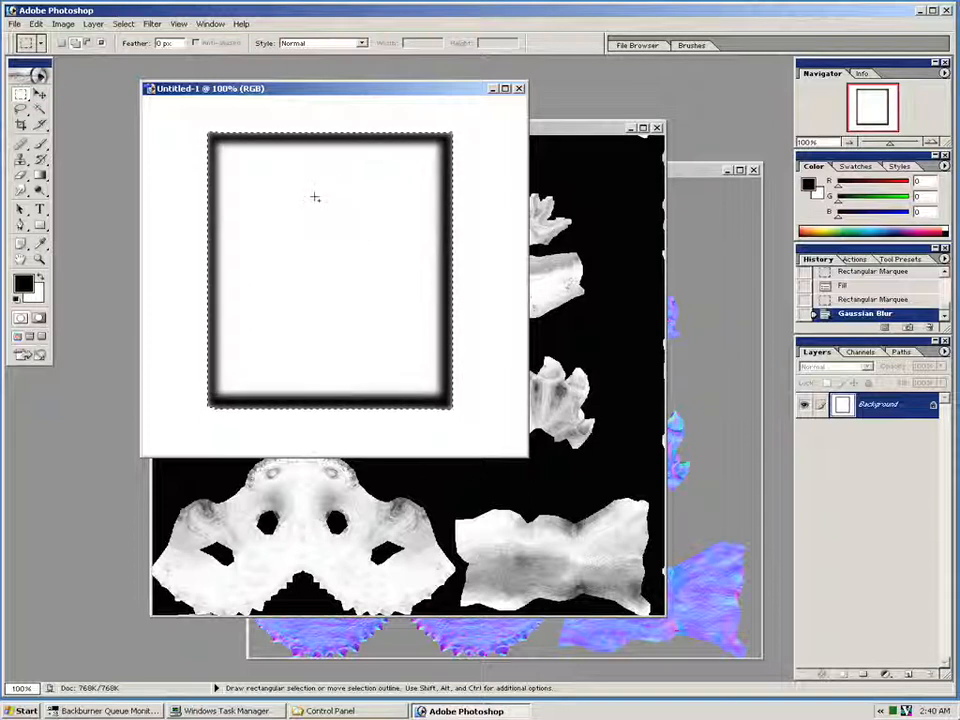
# - Deselect the blurred frame and invert the colors of the whole image
pyautogui.click(124, 23)
pyautogui.click(133, 51)
pyautogui.click(63, 23)
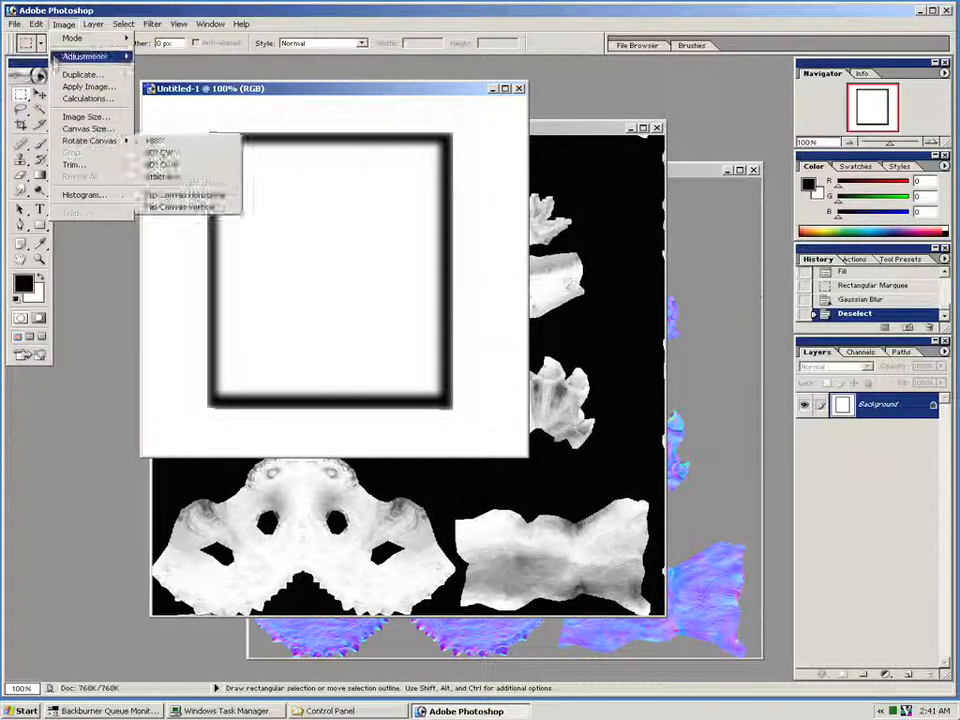
pyautogui.moveTo(72, 58)
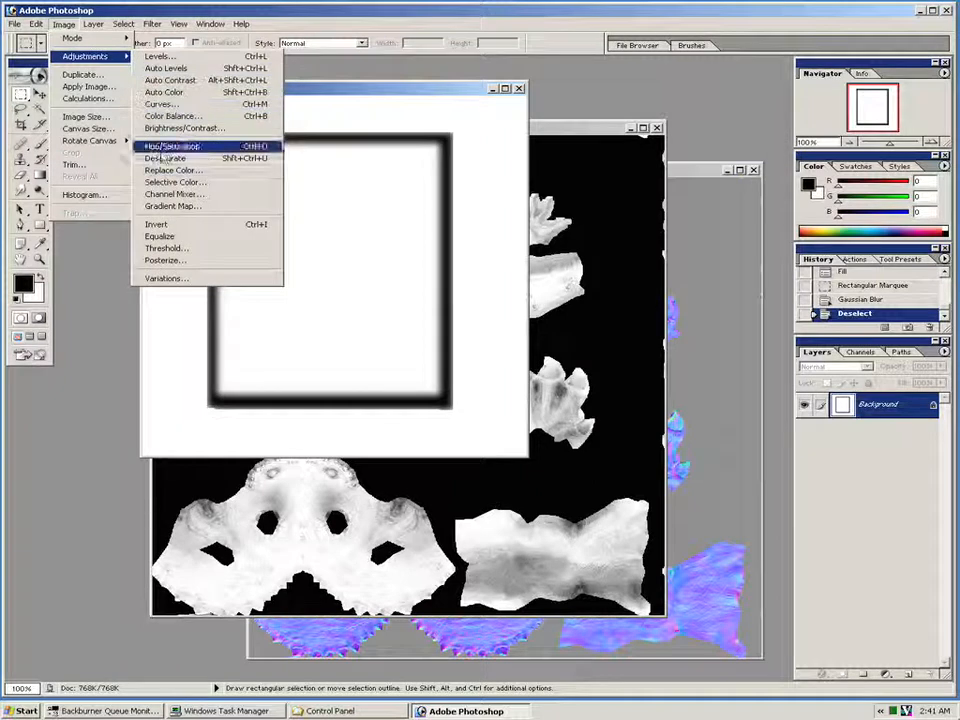
pyautogui.click(157, 225)
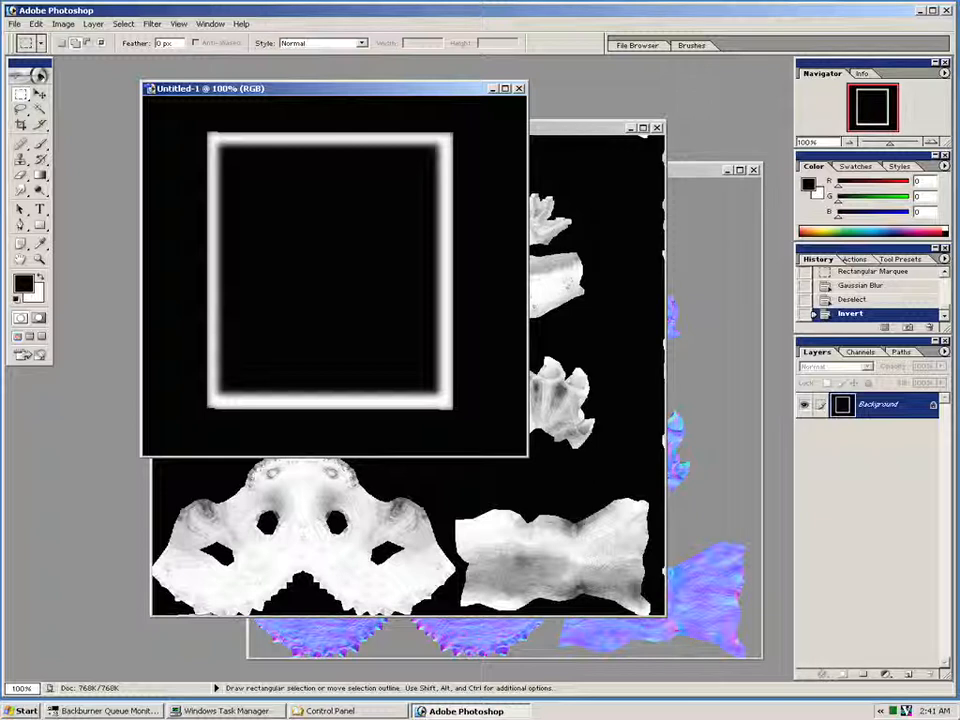
# - Convert the inverted frame image into a normal map with the NVIDIA NormalMapFilter
pyautogui.click(152, 24)
pyautogui.moveTo(227, 274)
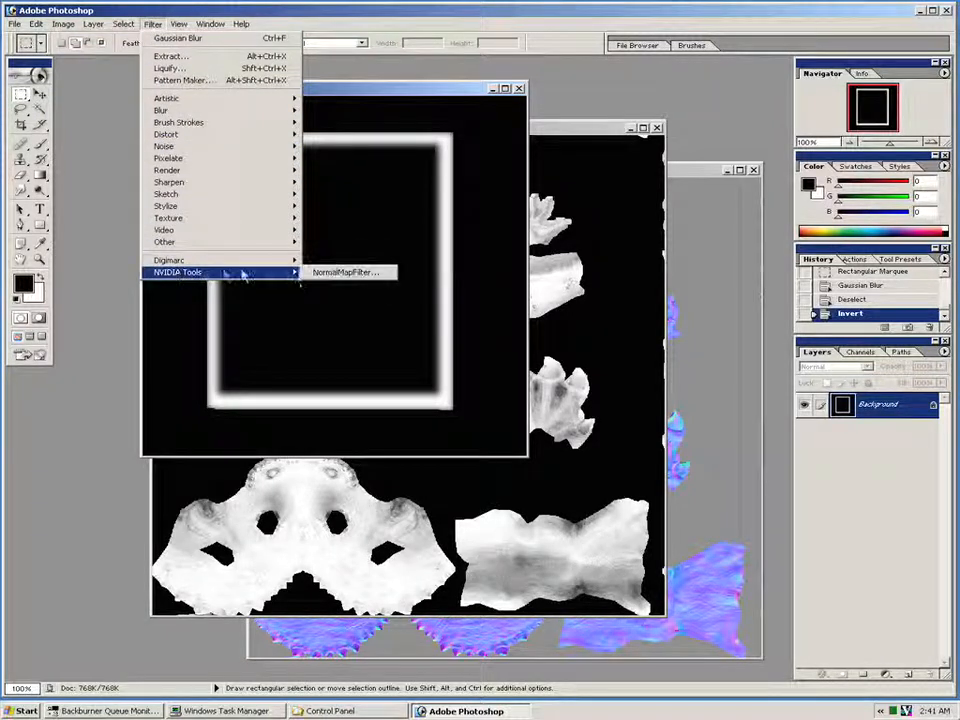
pyautogui.click(331, 273)
pyautogui.moveTo(190, 88); pyautogui.dragTo(539, 281)
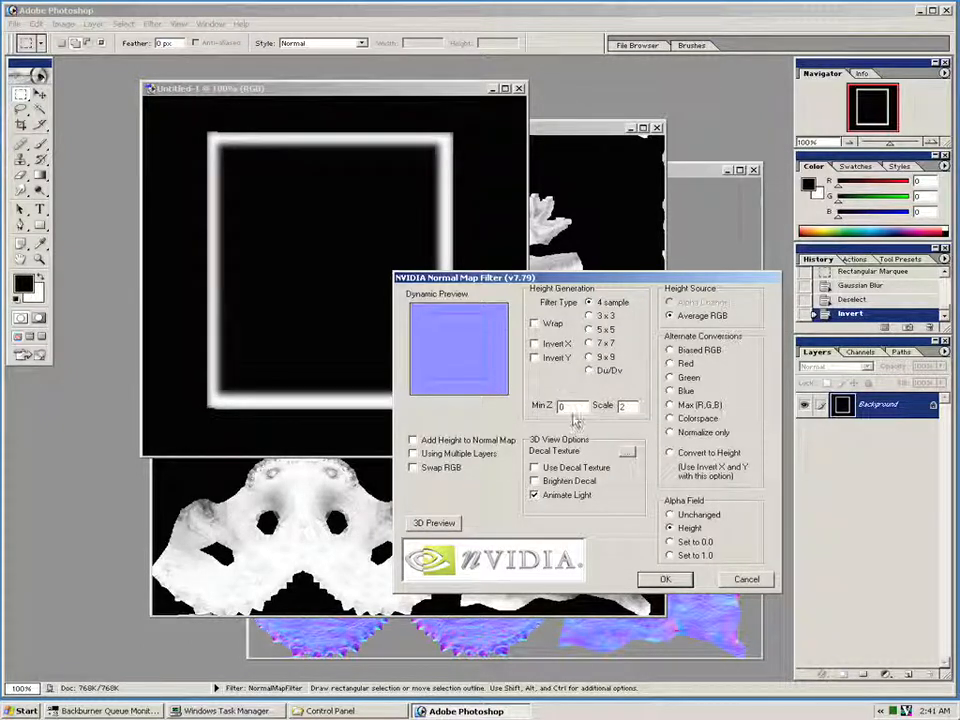
pyautogui.doubleClick(622, 406)
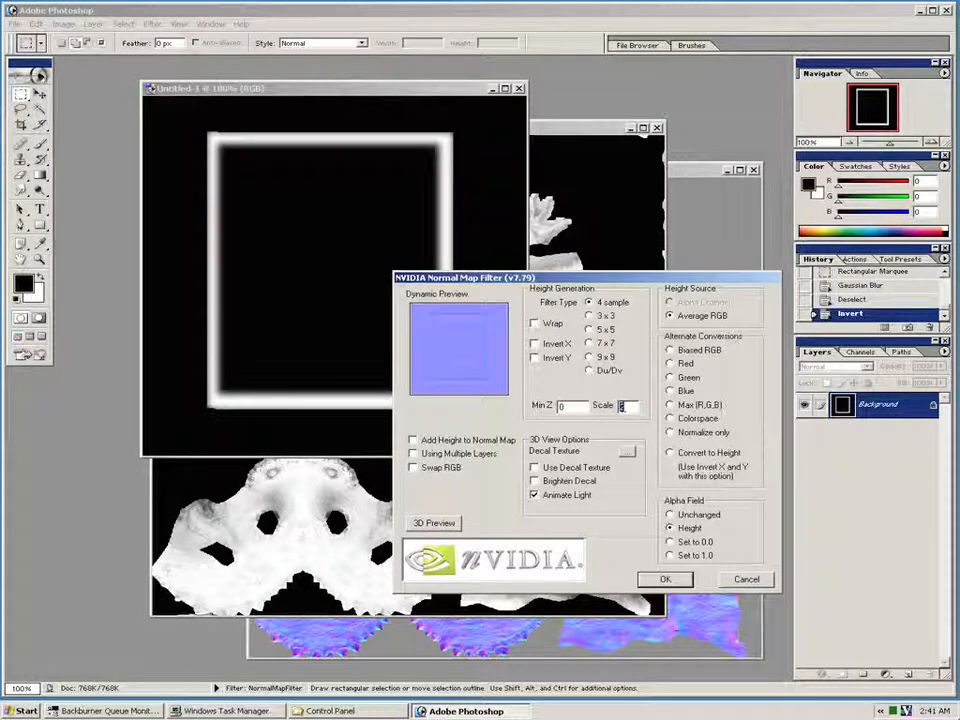
pyautogui.press('Return')
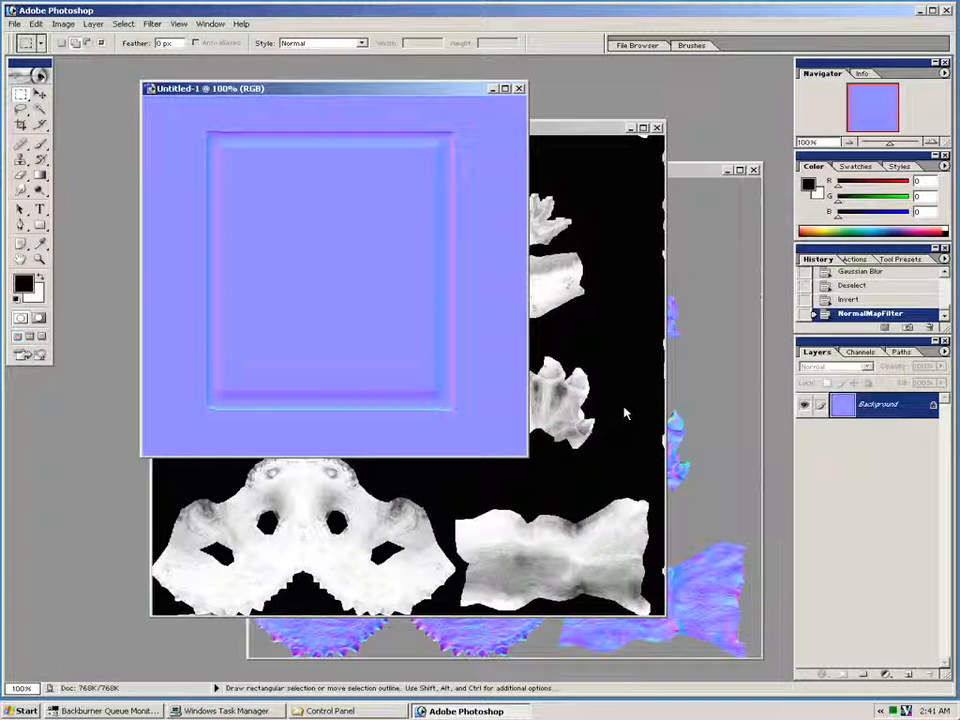
pyautogui.moveTo(324, 89); pyautogui.dragTo(348, 95)
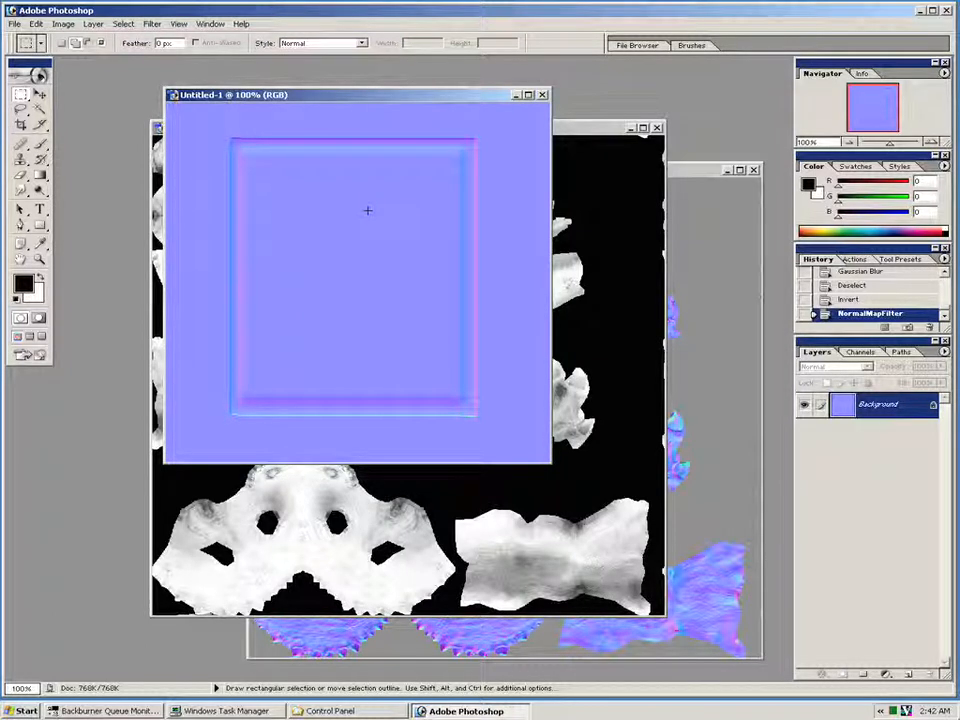
pyautogui.moveTo(411, 100); pyautogui.dragTo(403, 167)
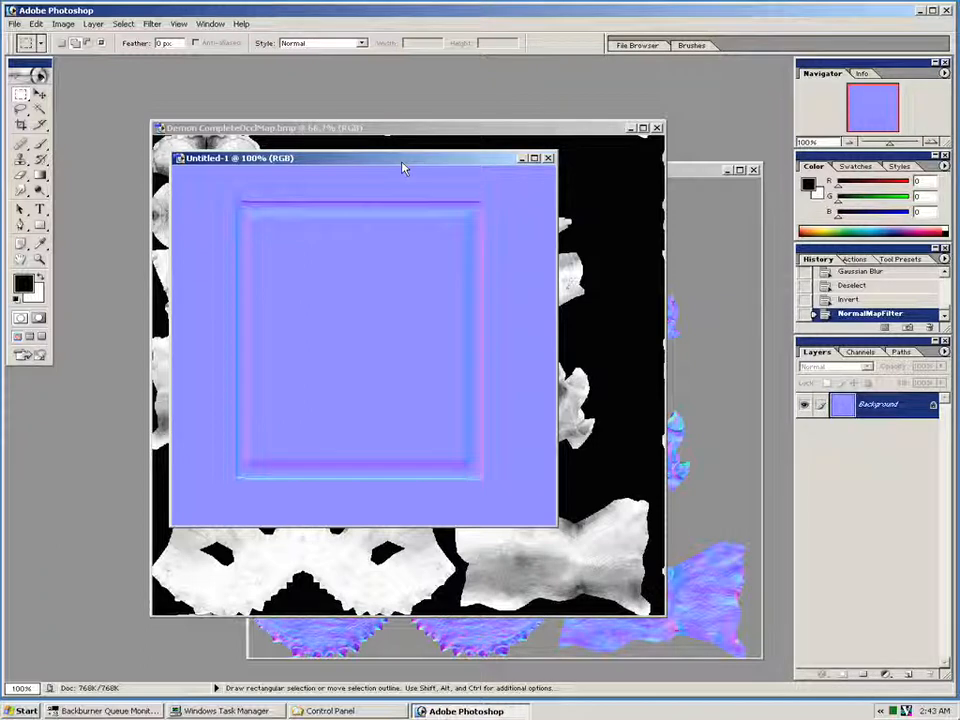
# - Close the untitled frame normal map without saving it and reposition the Demon CompleteOcclMap.bmp image
pyautogui.click(548, 159)
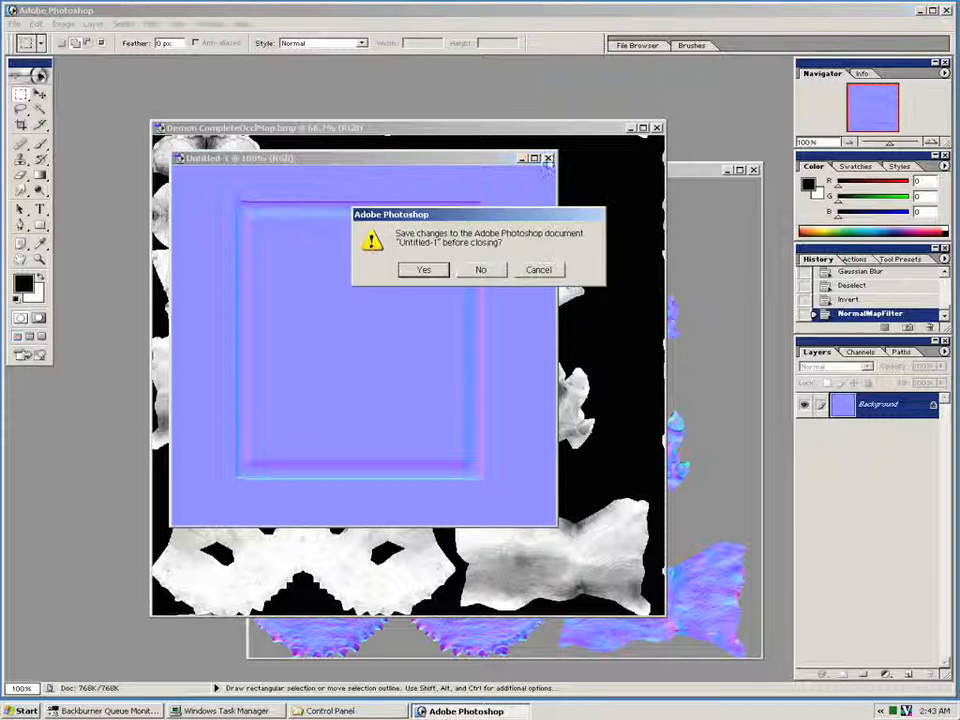
pyautogui.click(484, 270)
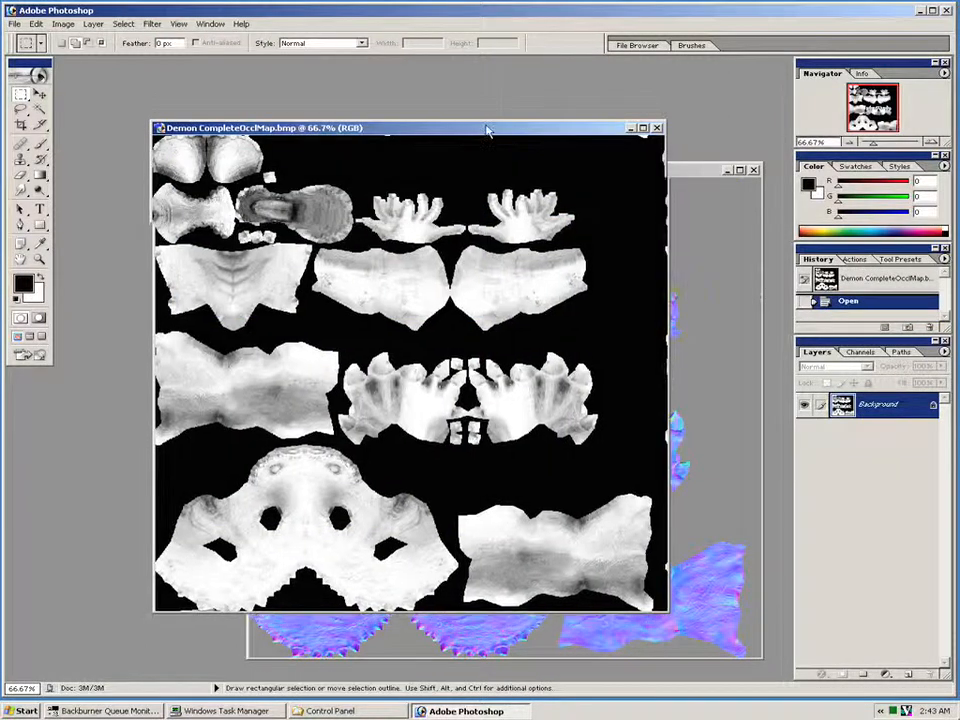
pyautogui.moveTo(487, 130); pyautogui.dragTo(511, 113)
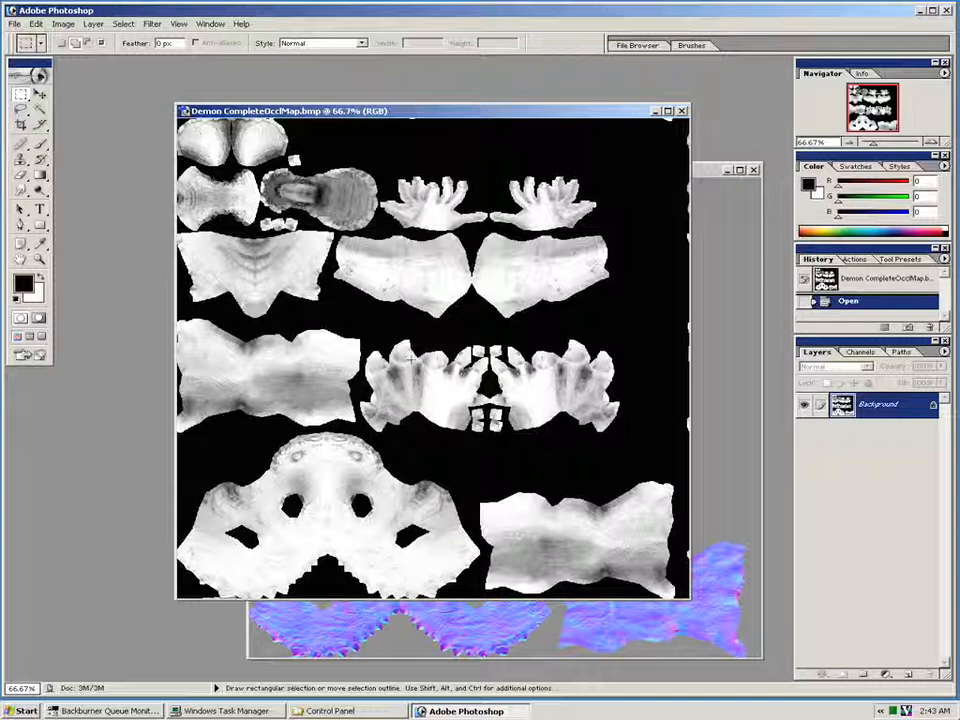
# - Convert Demon CompleteOcclMap.bmp into a normal map with the NVIDIA NormalMapFilter at scale 8 and place it beside the other normal map
pyautogui.click(152, 24)
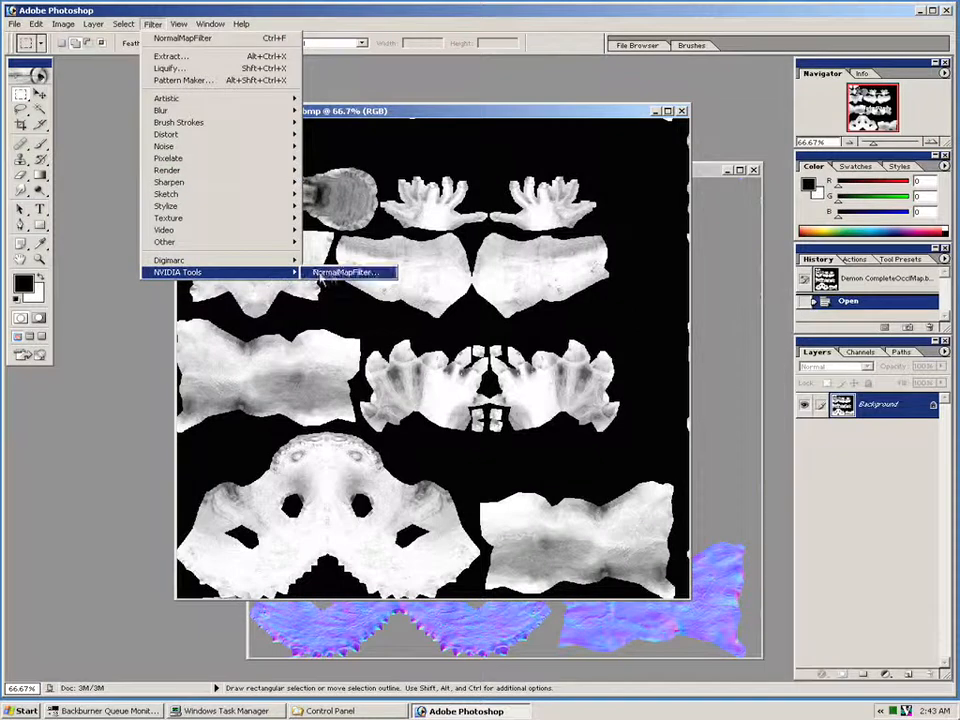
pyautogui.click(322, 273)
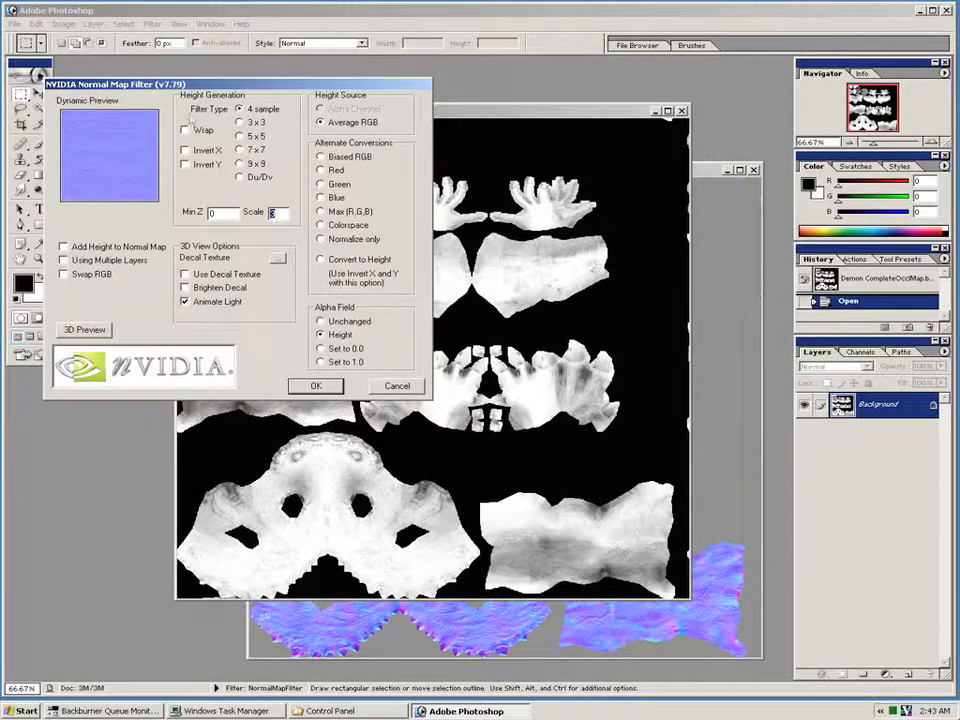
pyautogui.moveTo(150, 84); pyautogui.dragTo(180, 99)
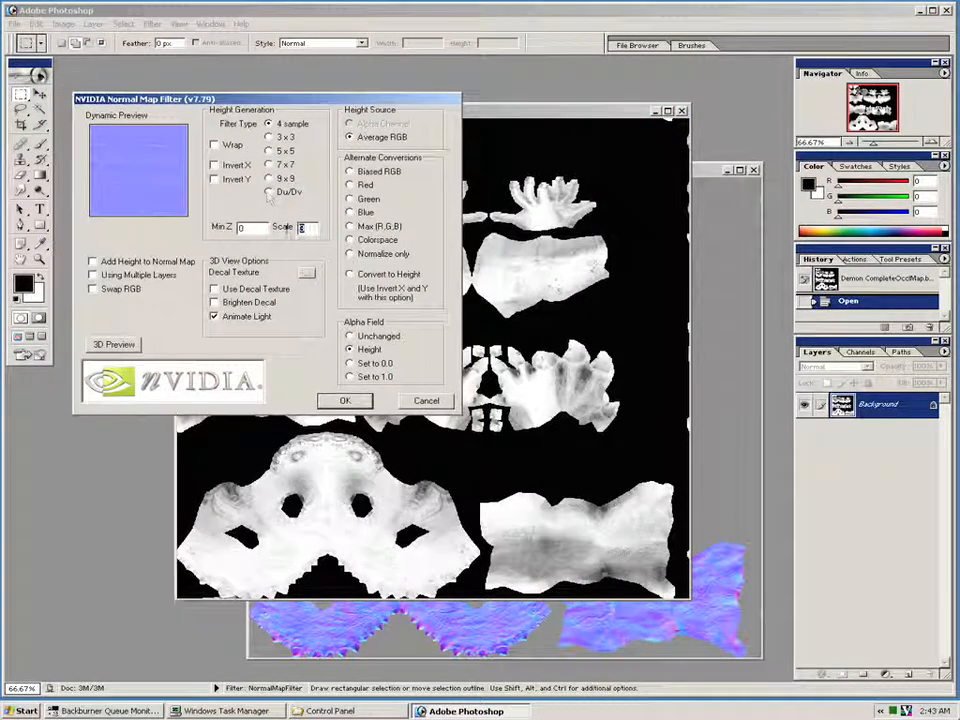
pyautogui.write('8')
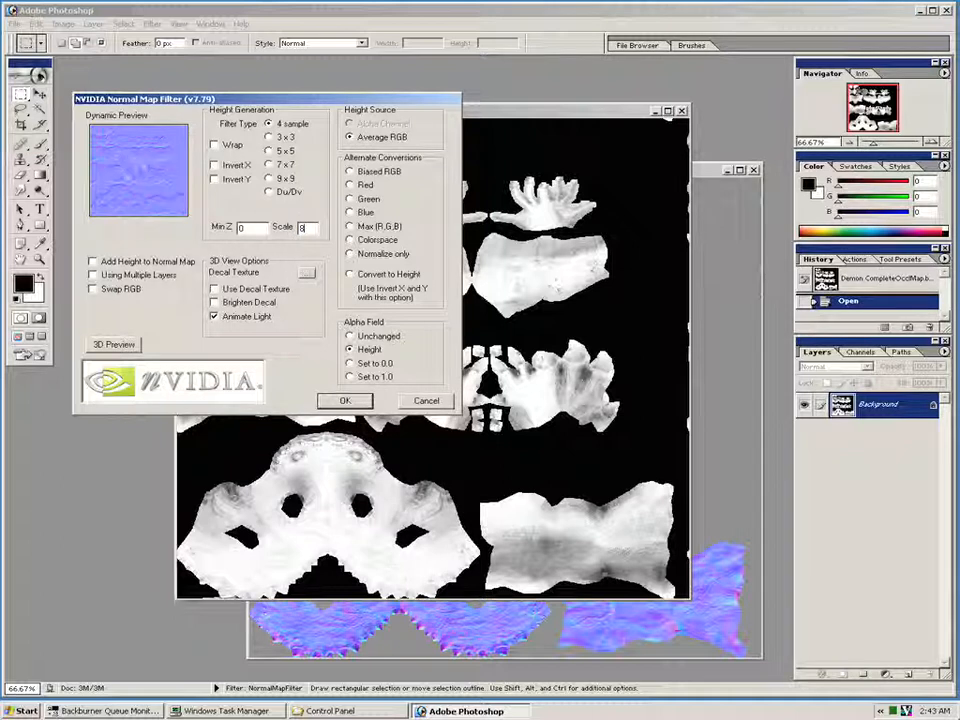
pyautogui.click(345, 400)
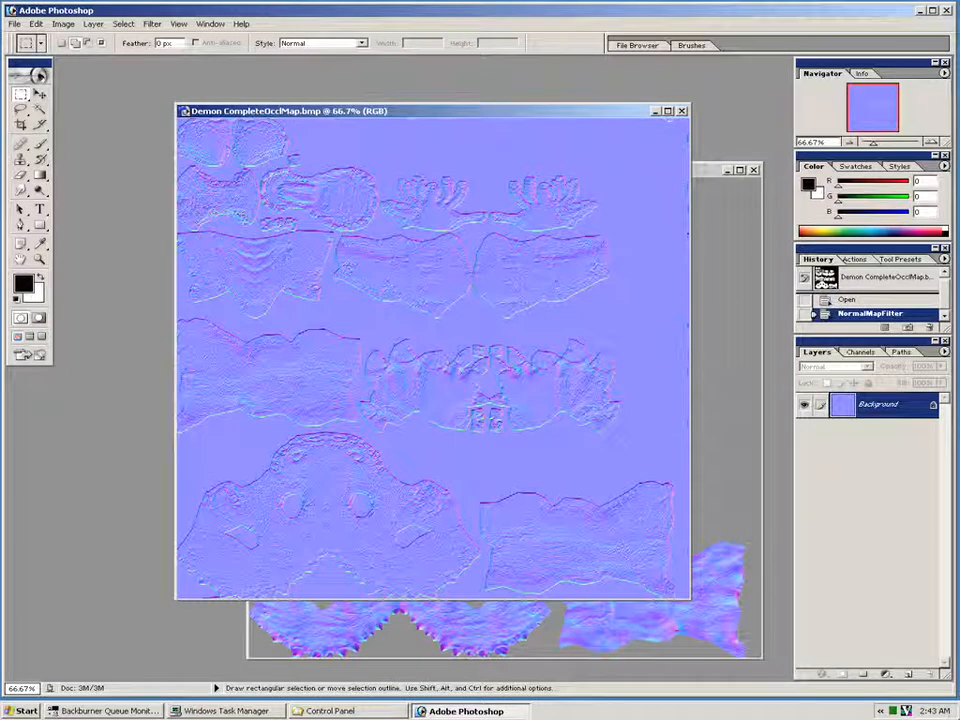
pyautogui.moveTo(486, 113); pyautogui.dragTo(392, 81)
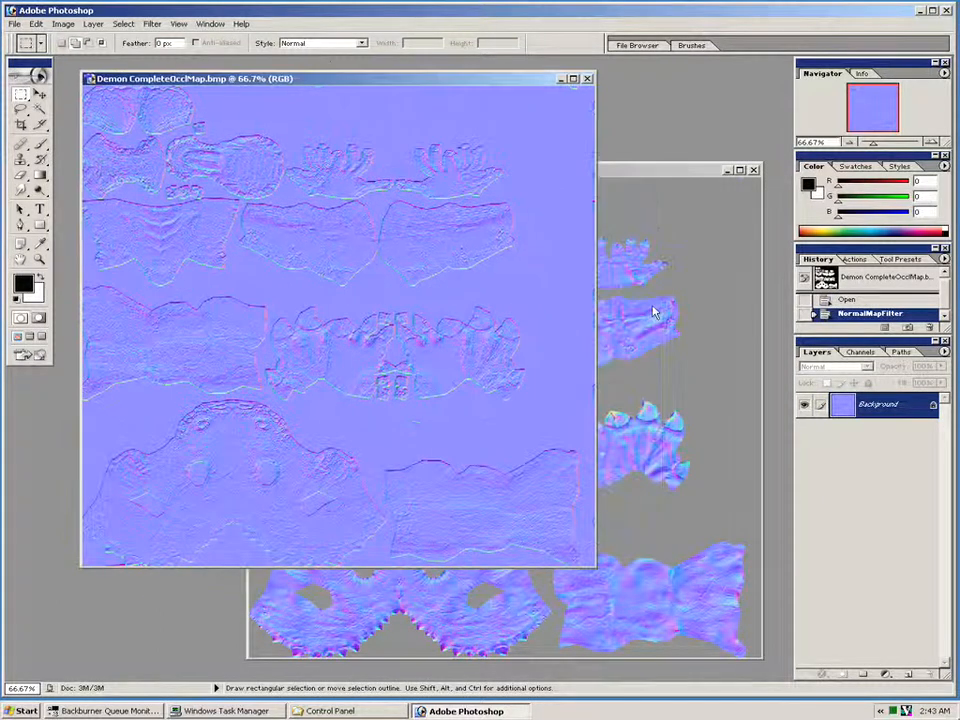
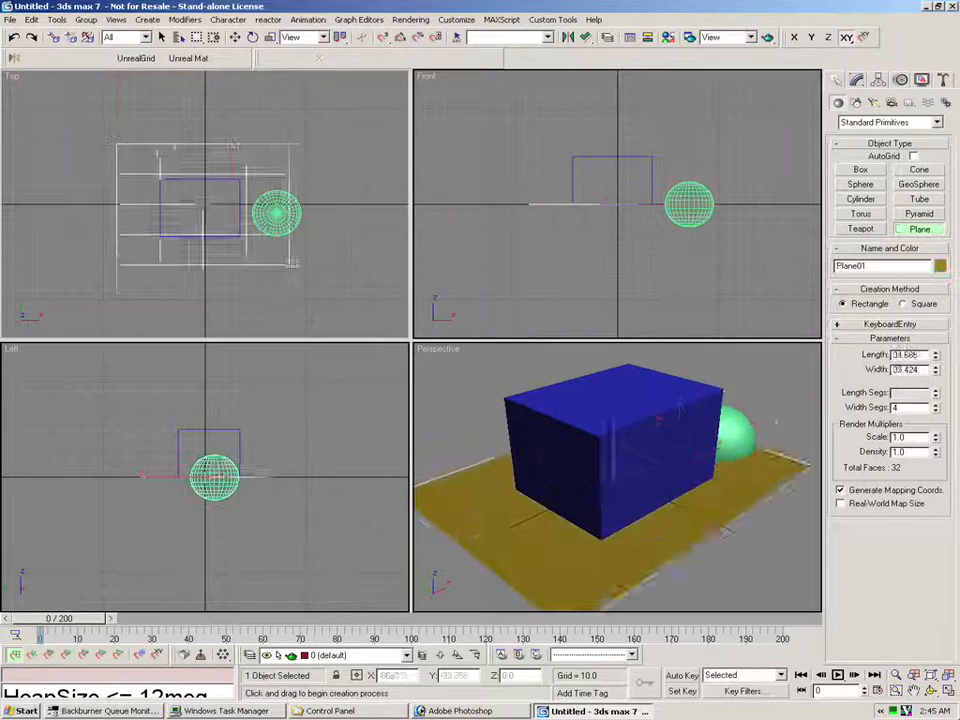
# - In 3ds max, finish creating the plane and raise the sphere to about Z 25 in the Front view
pyautogui.rightClick(395, 233)
pyautogui.rightClick(690, 199)
pyautogui.click(712, 206)
pyautogui.moveTo(685, 175); pyautogui.dragTo(685, 151)
# - Open the Material Editor and assign the mental ray Renderer as the production renderer
pyautogui.click(668, 37)
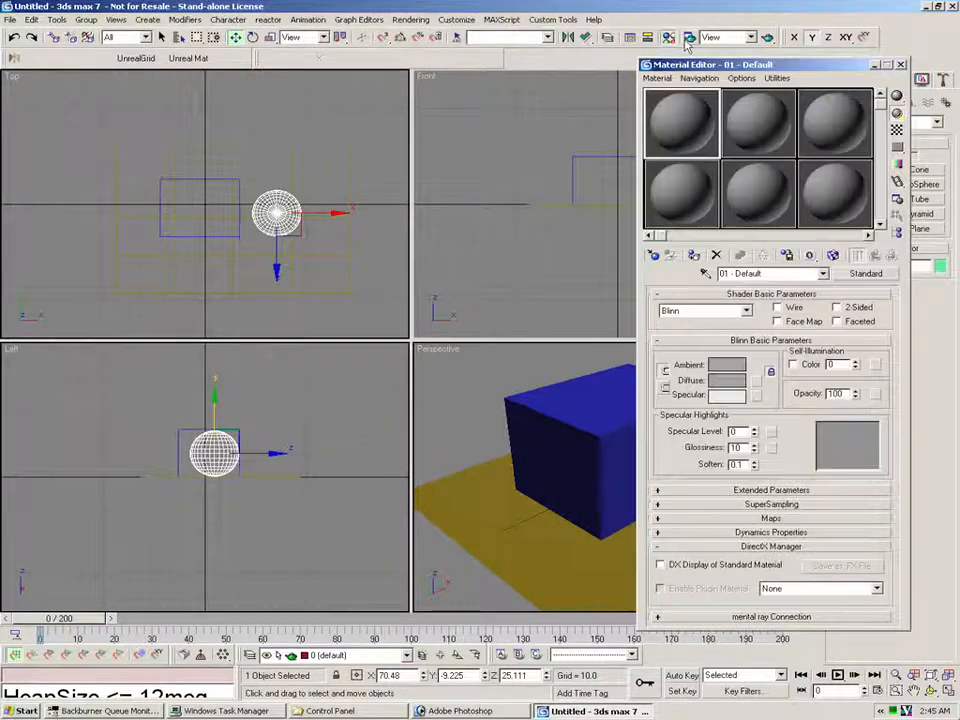
pyautogui.click(690, 37)
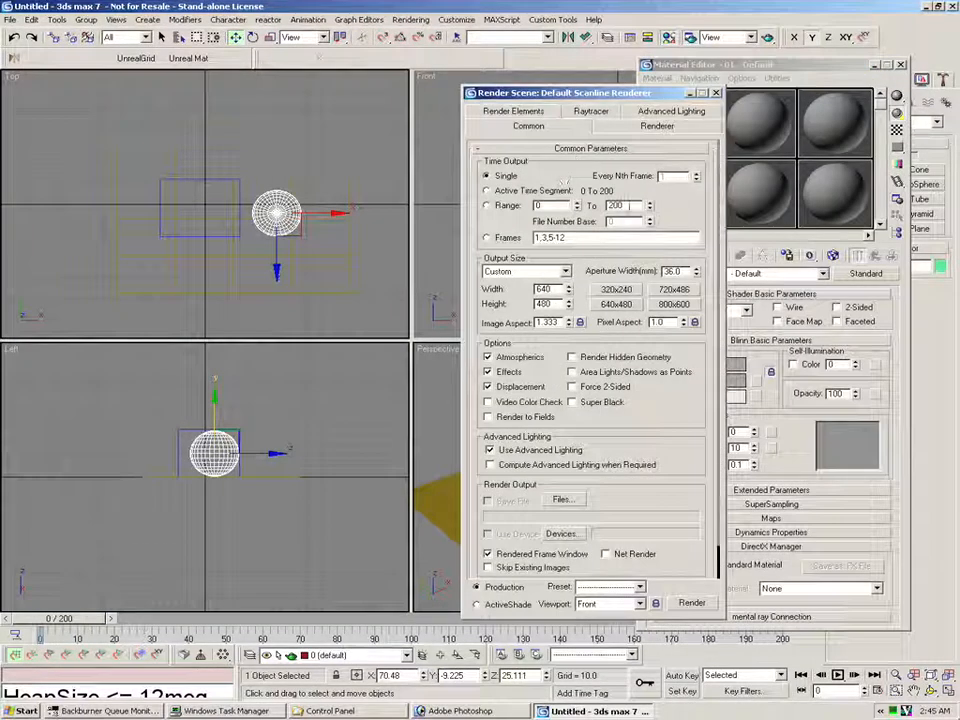
pyautogui.moveTo(666, 562); pyautogui.dragTo(648, 384)
pyautogui.click(567, 571)
pyautogui.moveTo(568, 574); pyautogui.dragTo(604, 515)
pyautogui.click(666, 509)
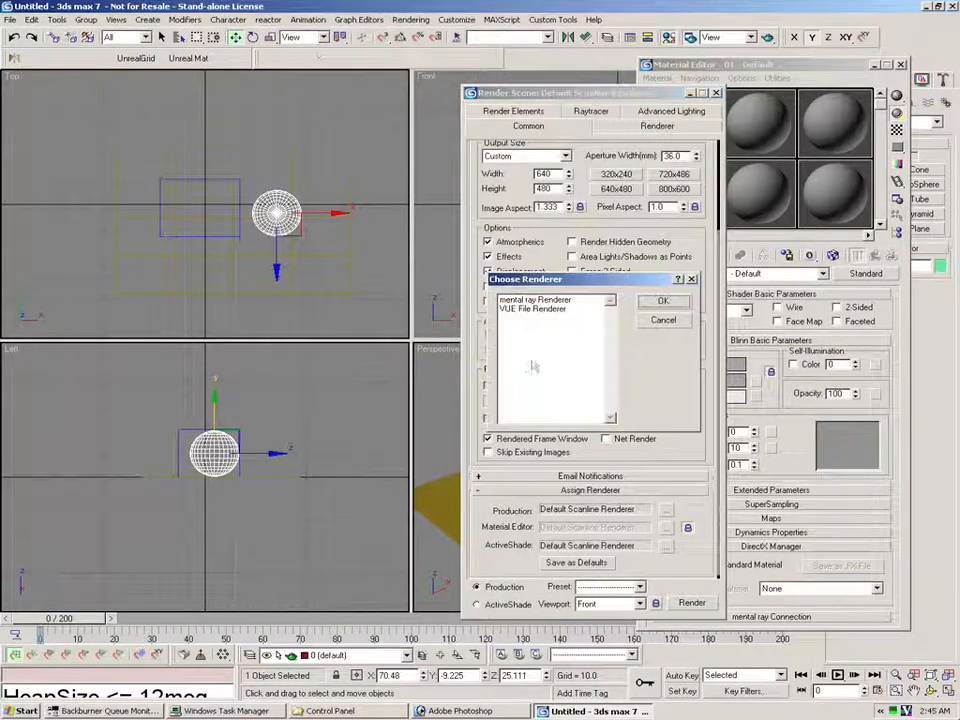
pyautogui.doubleClick(530, 302)
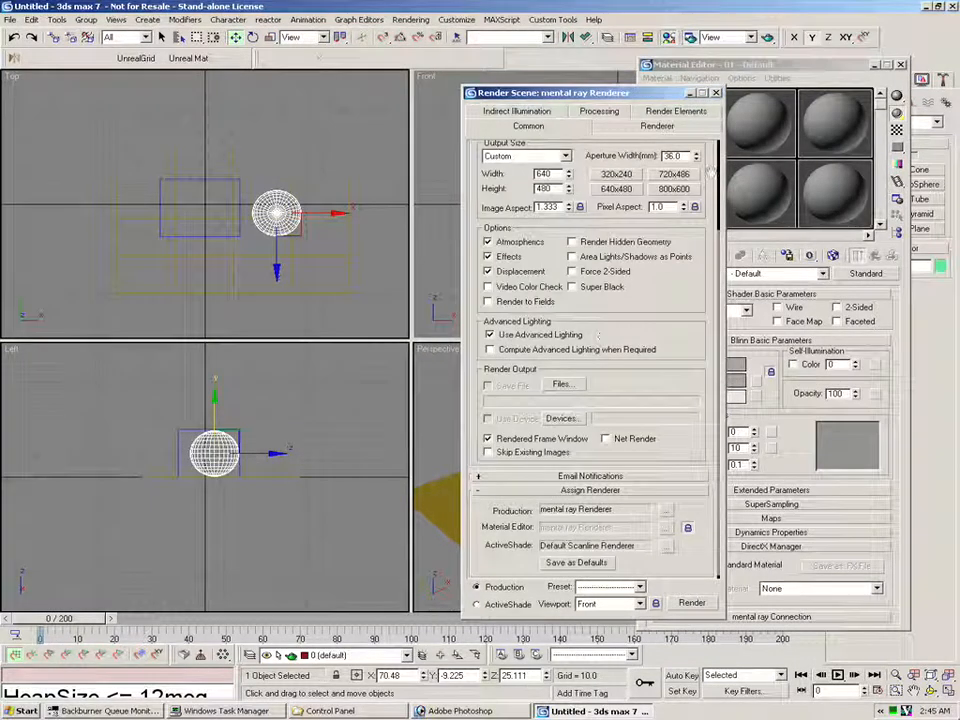
pyautogui.click(716, 93)
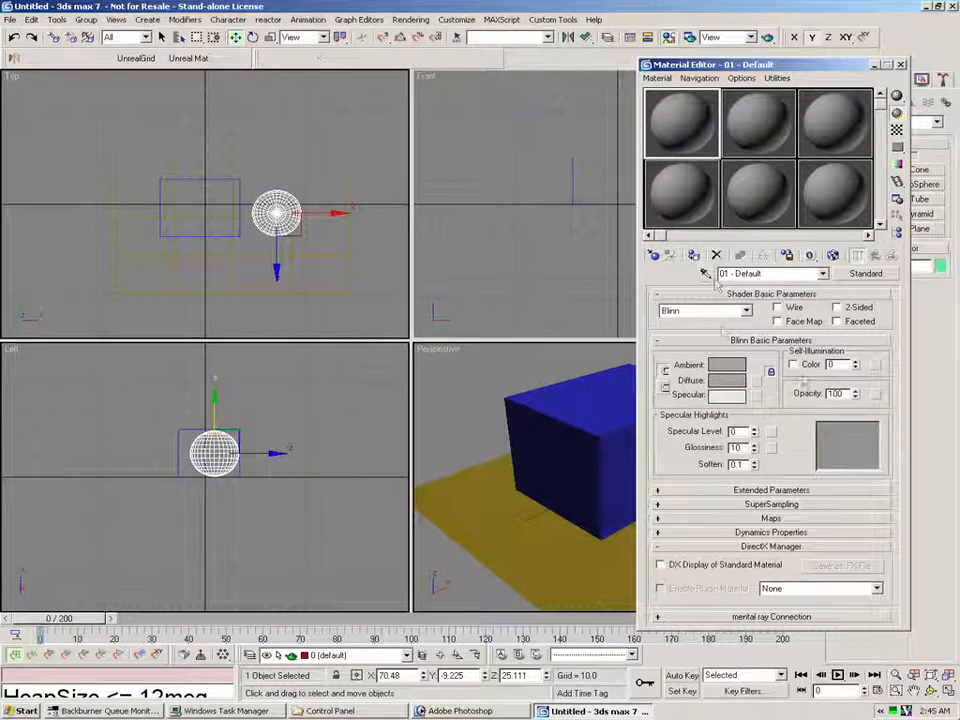
# - Add an Ambient/Reflective Occlusion (base) map to the first material's self-illumination and apply the material to the box, sphere and plane
pyautogui.click(876, 367)
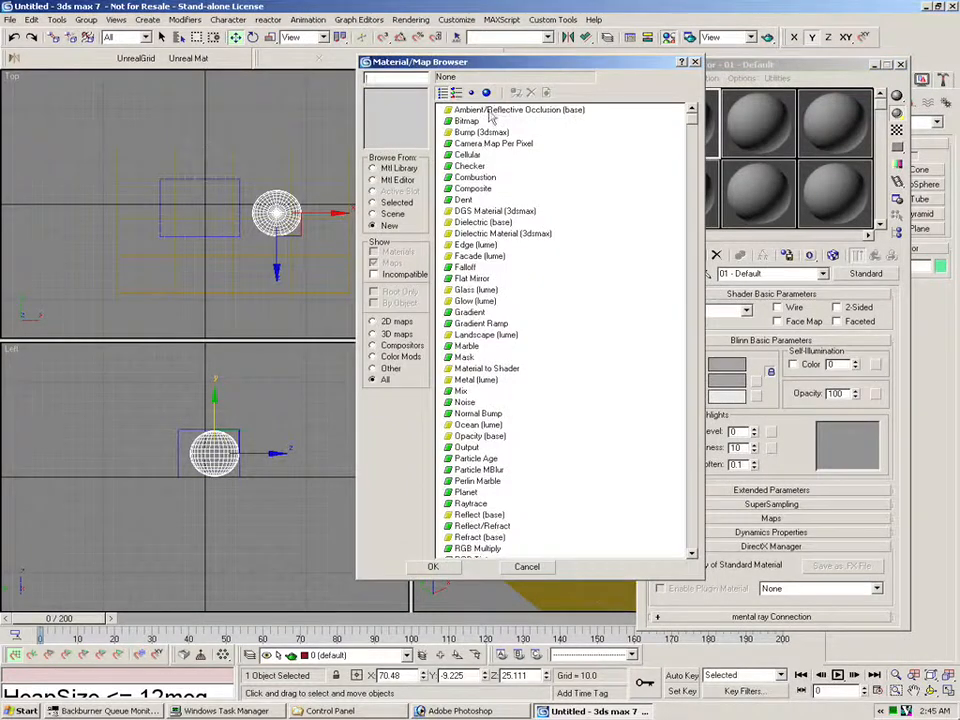
pyautogui.doubleClick(493, 109)
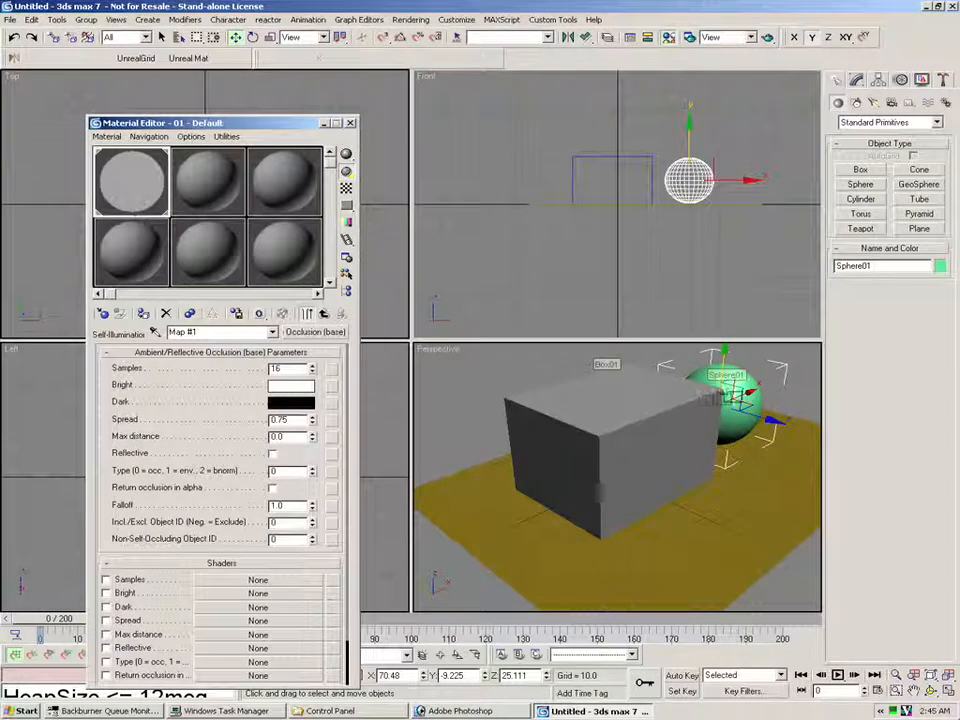
pyautogui.moveTo(149, 196); pyautogui.dragTo(533, 529)
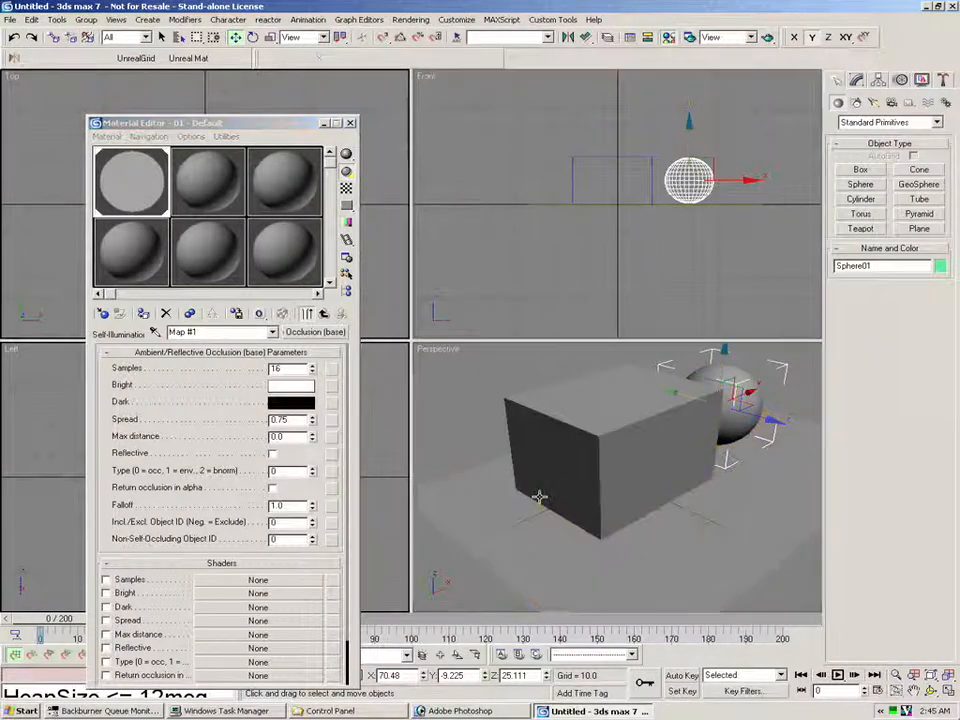
# - Render the Perspective view with mental ray to check the ambient occlusion shading, and close the render windows
pyautogui.press('F10')
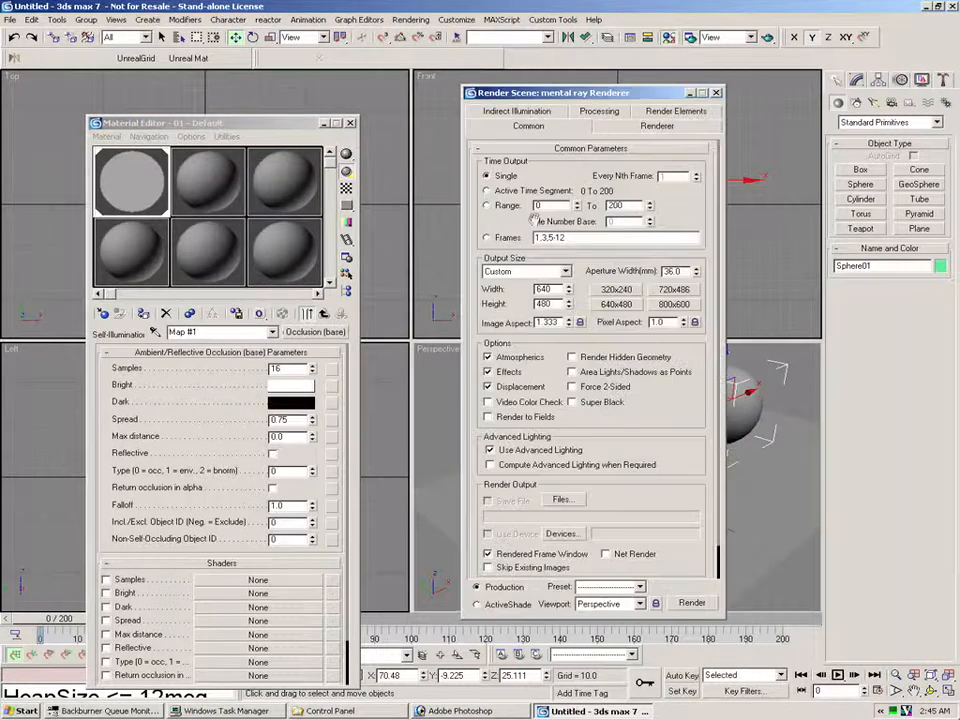
pyautogui.click(690, 601)
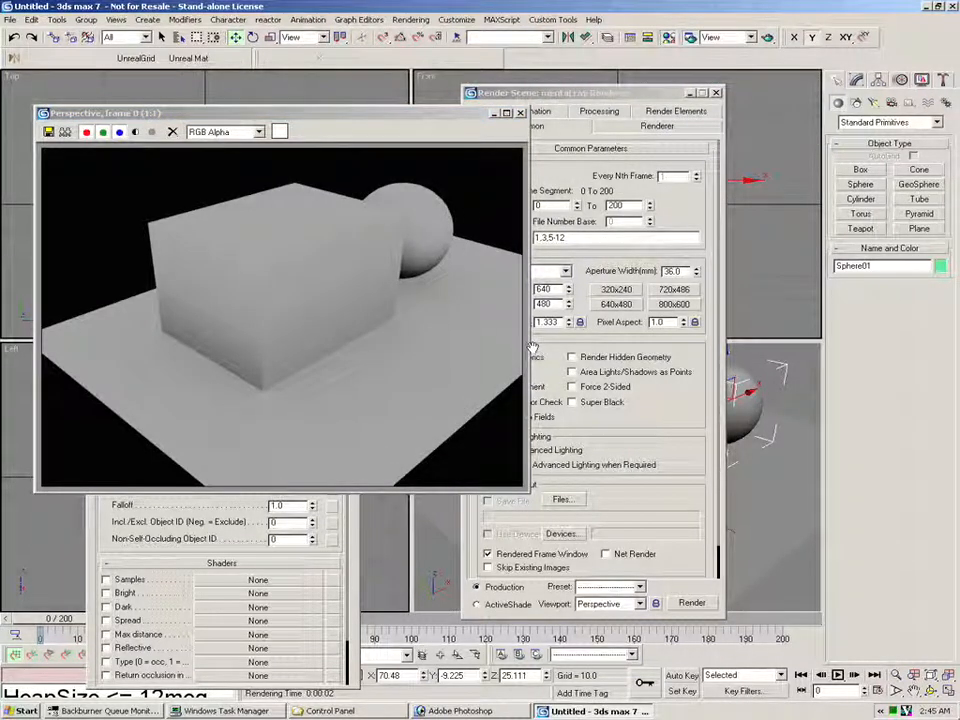
pyautogui.click(520, 114)
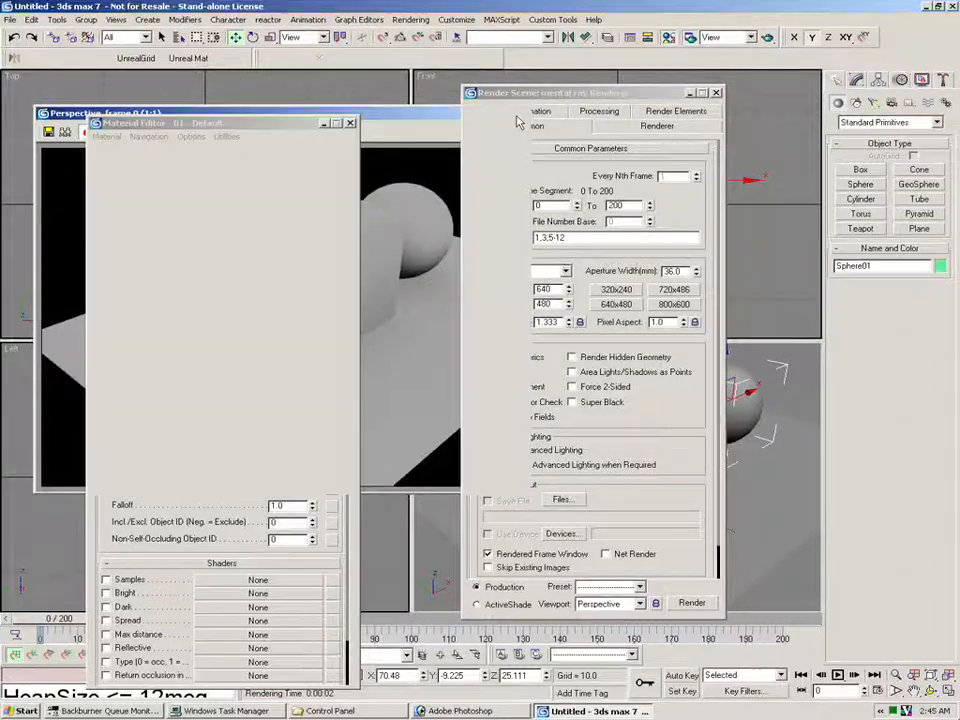
pyautogui.click(716, 92)
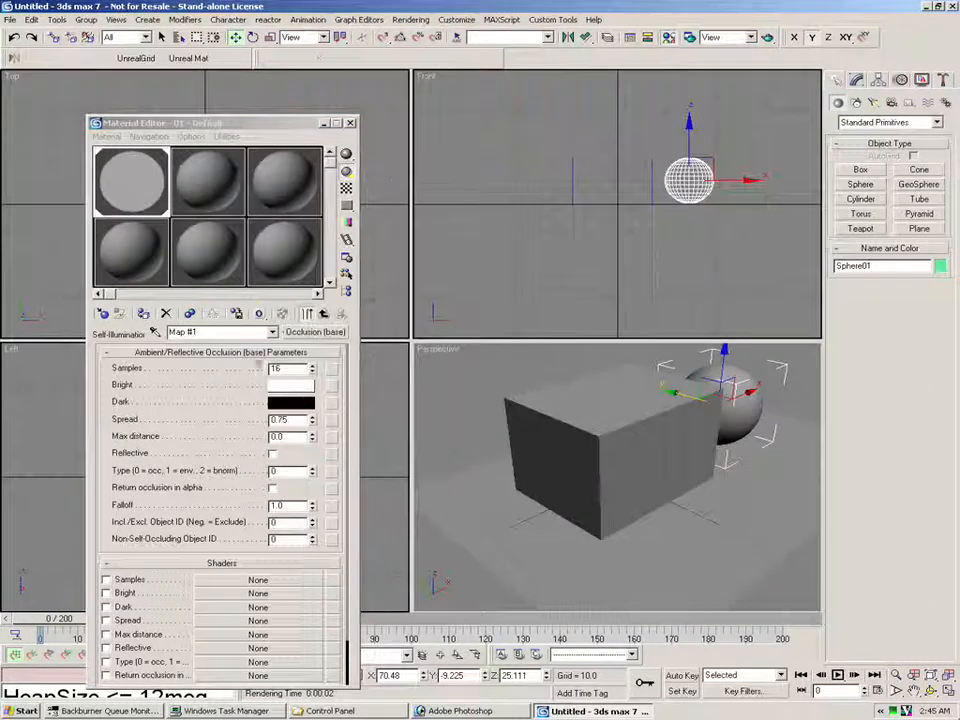
# - Return to the parent material and choose a Bitmap map for its diffuse color
pyautogui.click(325, 314)
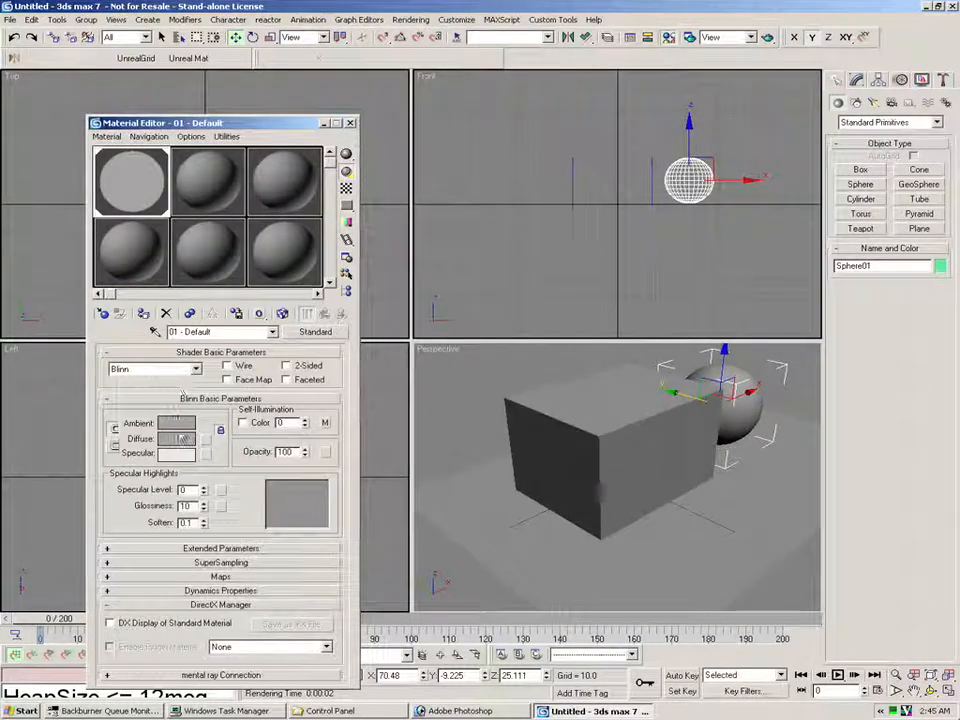
pyautogui.click(177, 437)
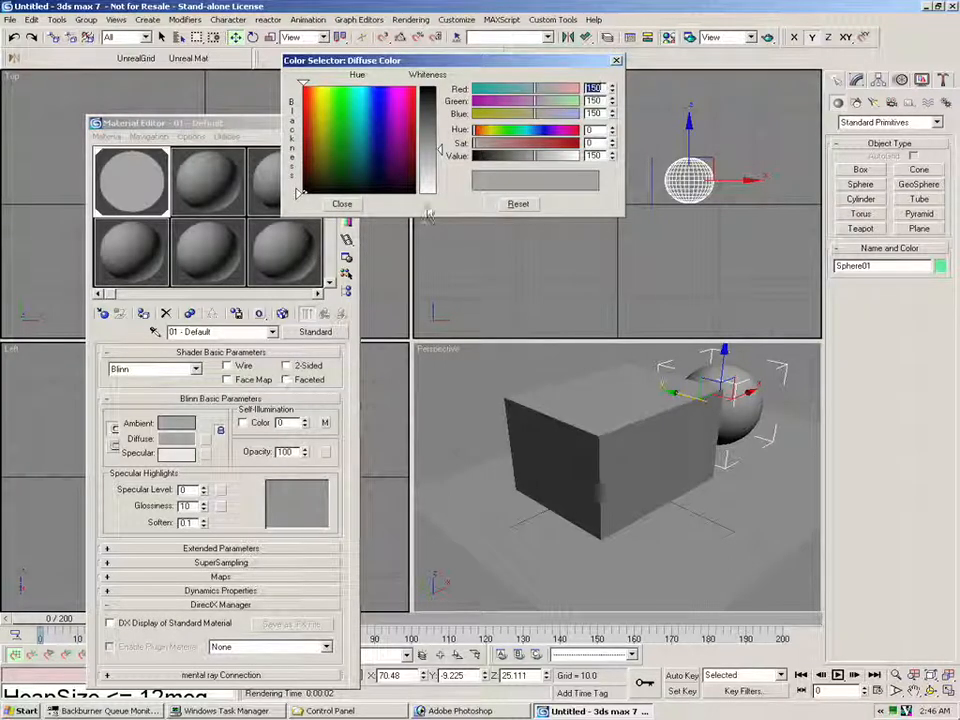
pyautogui.click(338, 202)
pyautogui.click(207, 440)
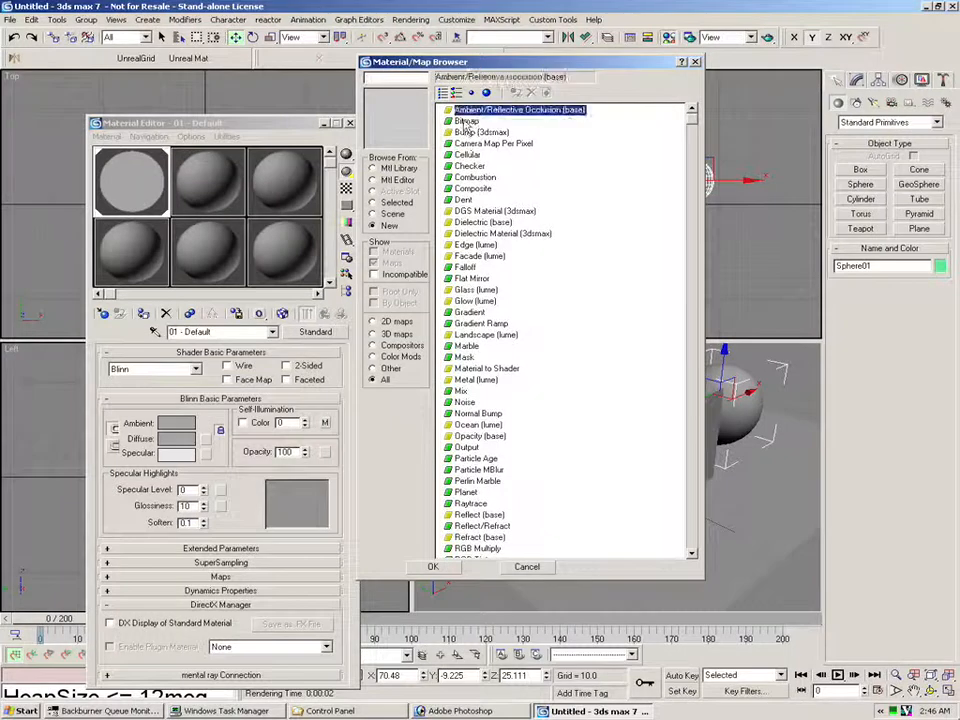
pyautogui.doubleClick(466, 121)
# - Load Brkrun.JPG from C:\3dsmax7\maps\Brick as the diffuse bitmap
pyautogui.click(90, 98)
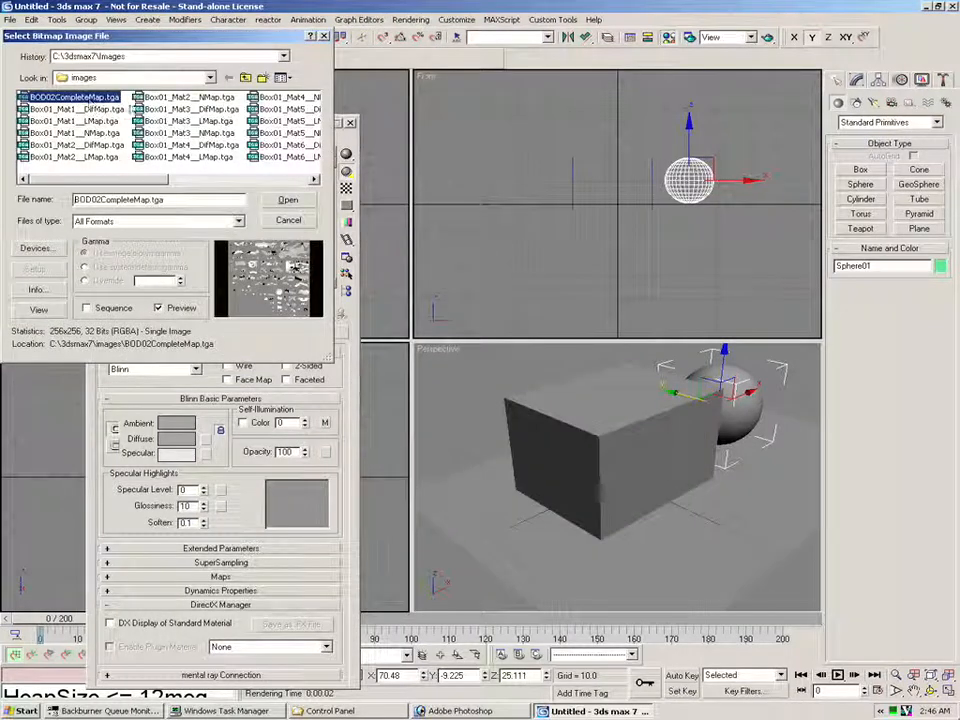
pyautogui.click(205, 77)
pyautogui.click(85, 103)
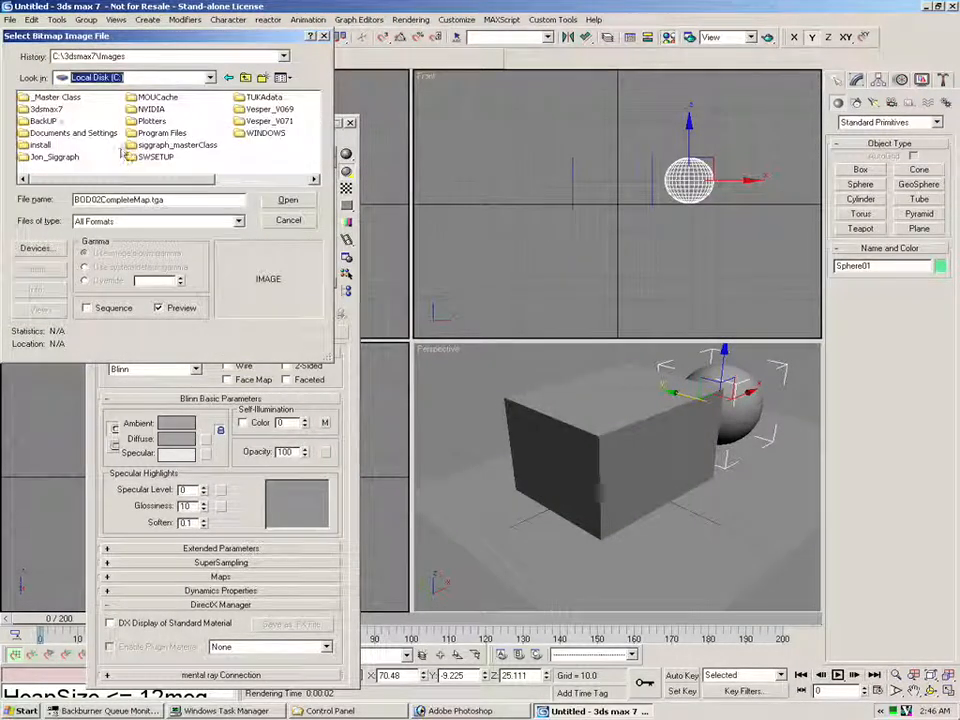
pyautogui.doubleClick(52, 109)
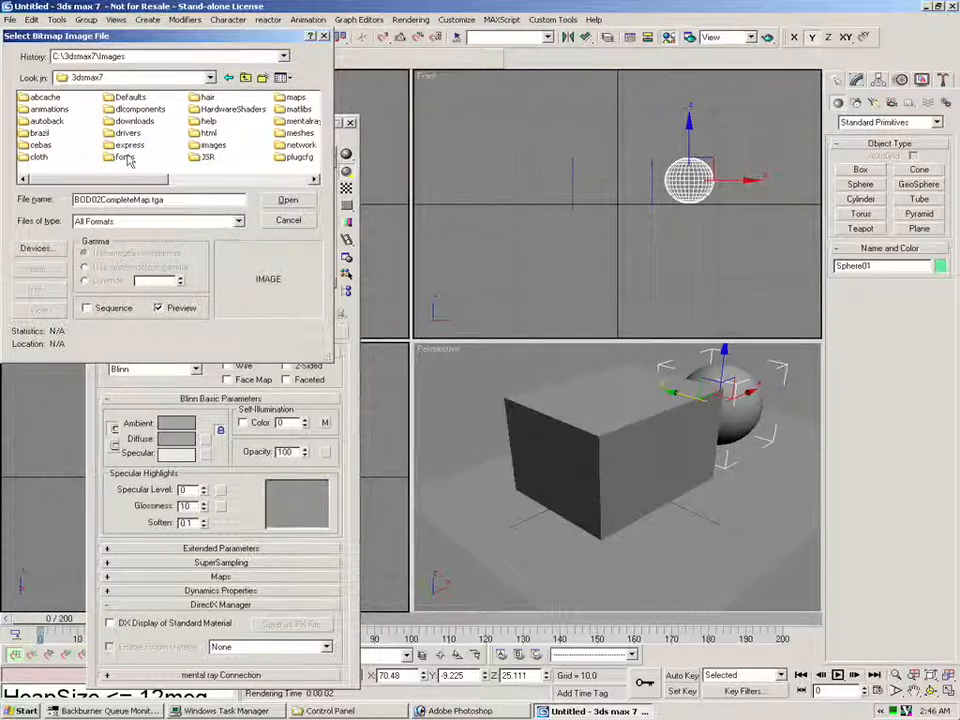
pyautogui.scroll(-1, 208, 120)
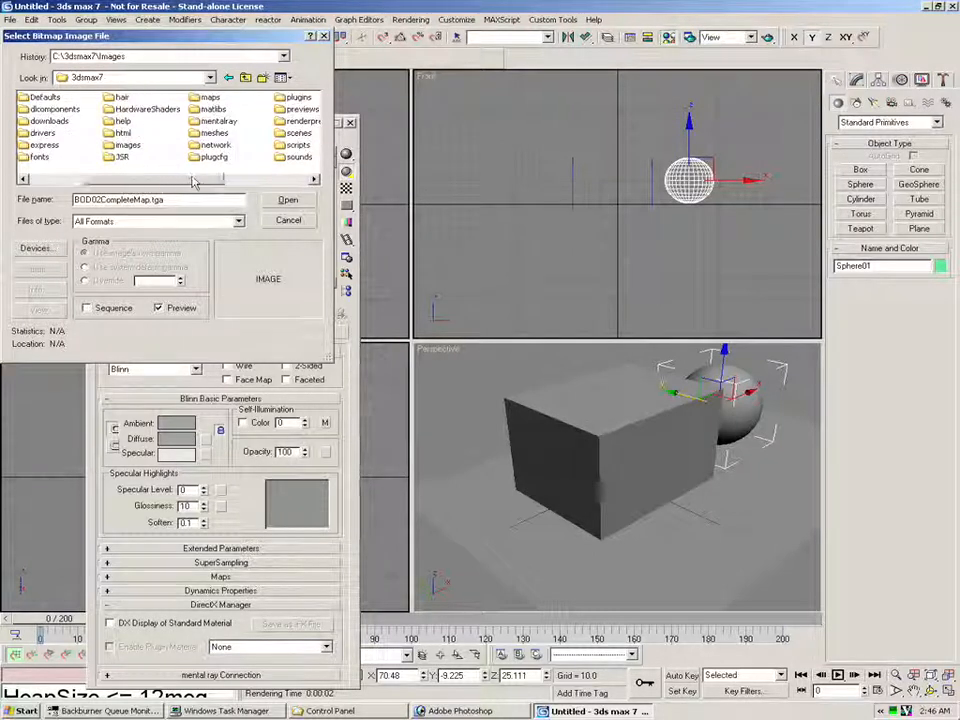
pyautogui.doubleClick(208, 97)
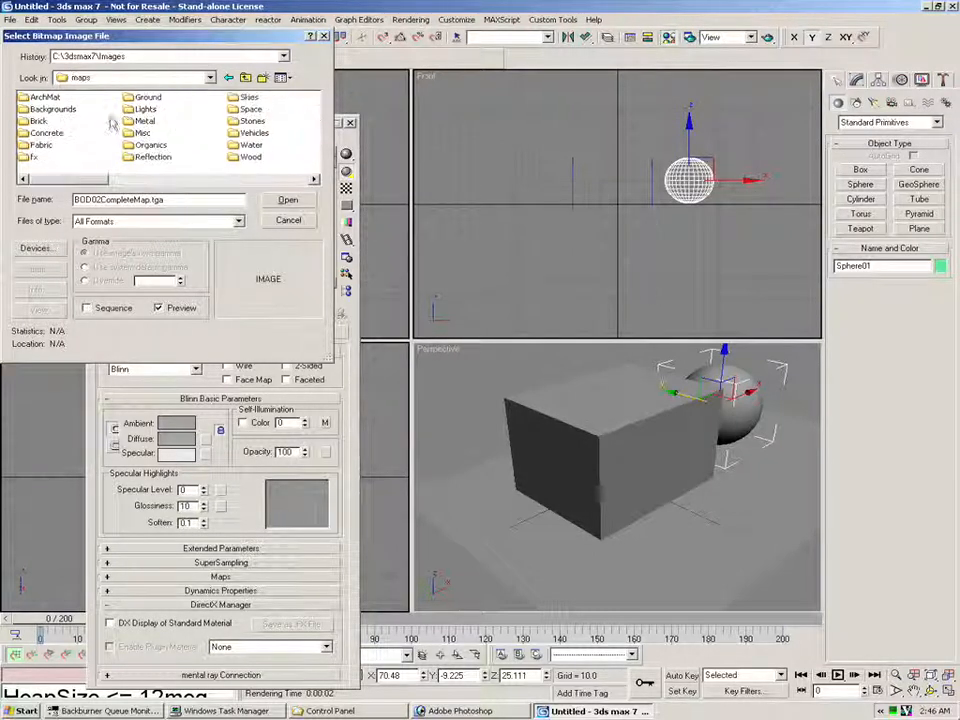
pyautogui.doubleClick(38, 121)
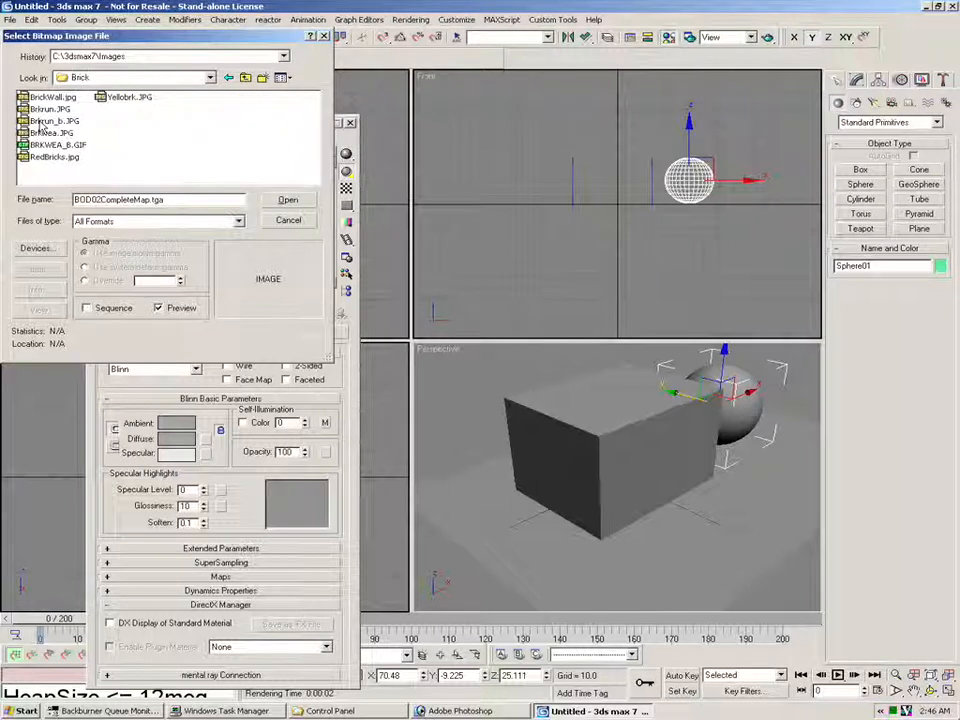
pyautogui.click(50, 97)
pyautogui.click(45, 110)
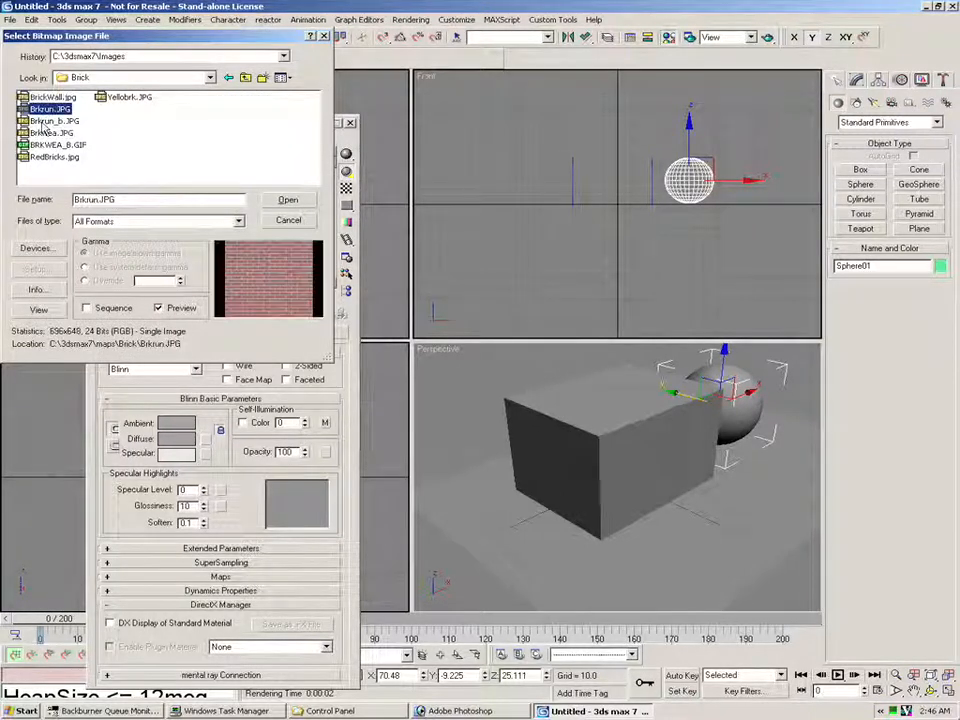
pyautogui.click(288, 200)
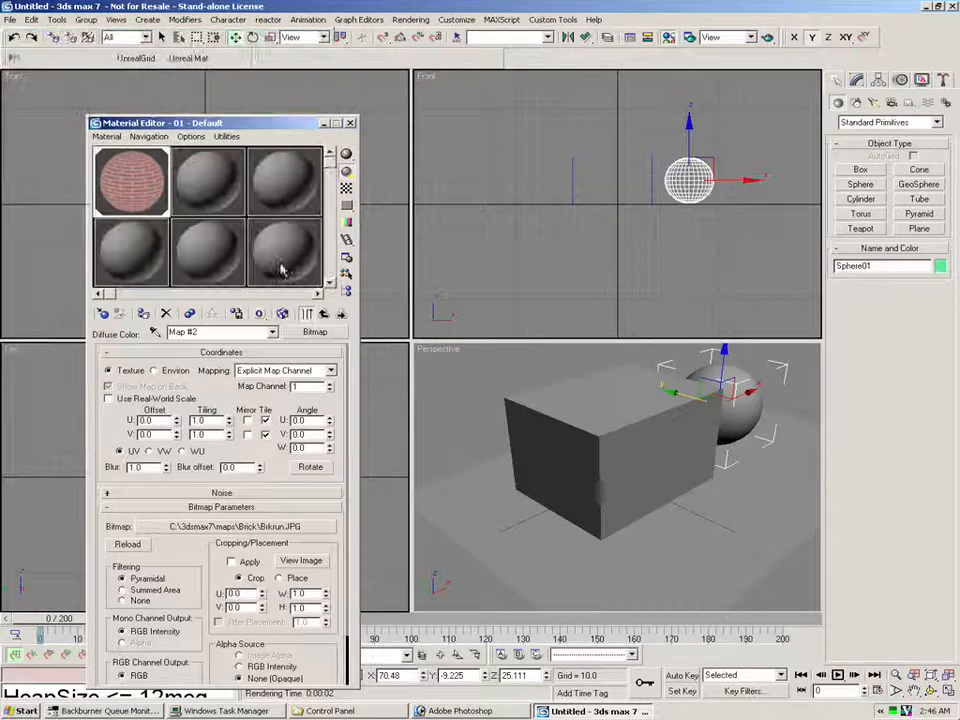
# - Render the Perspective view to examine the brick texture combined with the ambient occlusion on all three objects
pyautogui.click(768, 38)
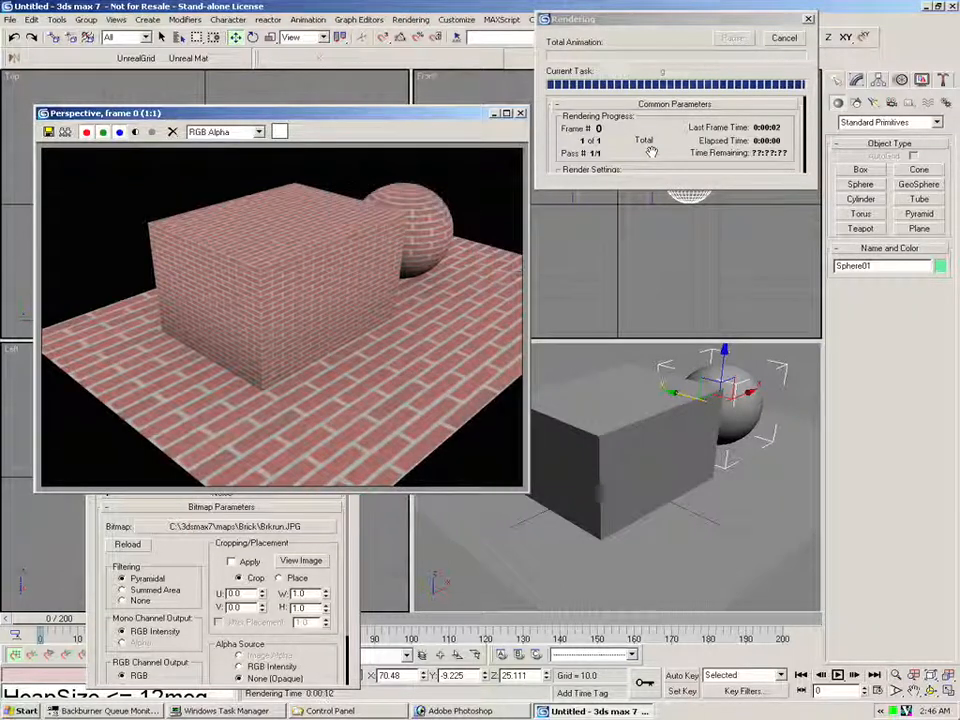
pyautogui.click(930, 691)
pyautogui.moveTo(690, 484); pyautogui.dragTo(562, 482)
pyautogui.rightClick(689, 545)
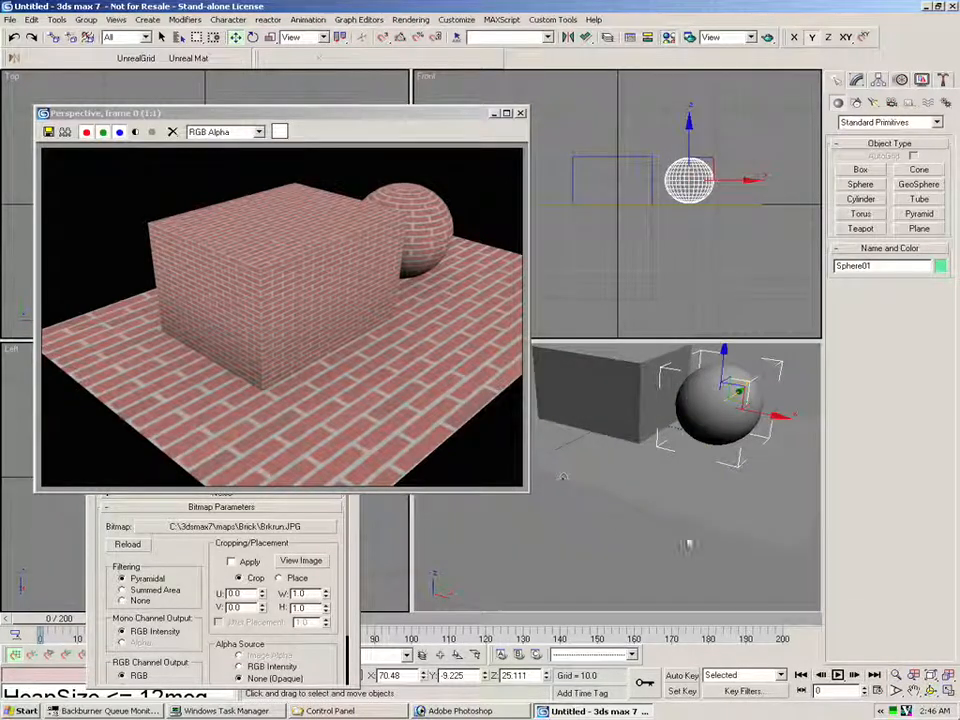
# - Render the Perspective view again to examine the ambient occlusion around the brick sphere, and close the render windows
pyautogui.press('m')
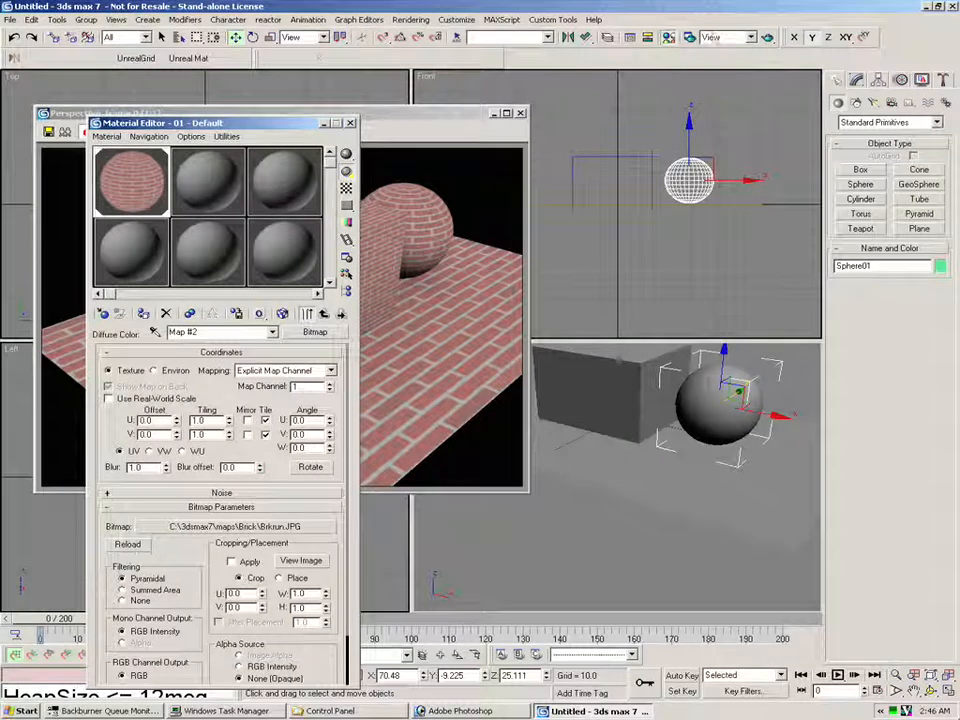
pyautogui.hotkey('shift', 'q')
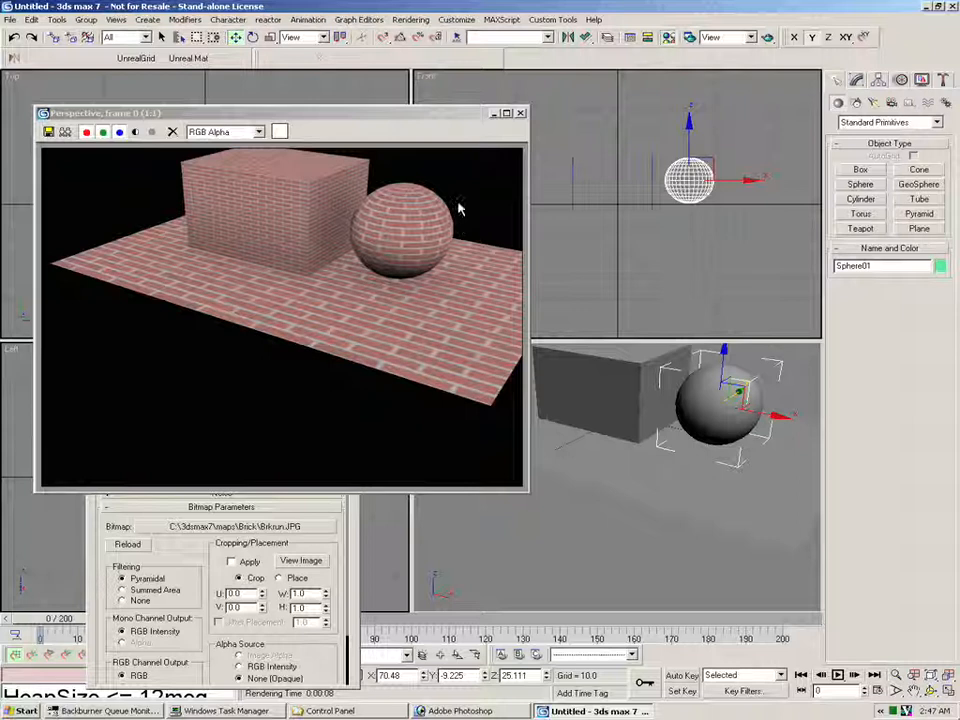
pyautogui.click(520, 113)
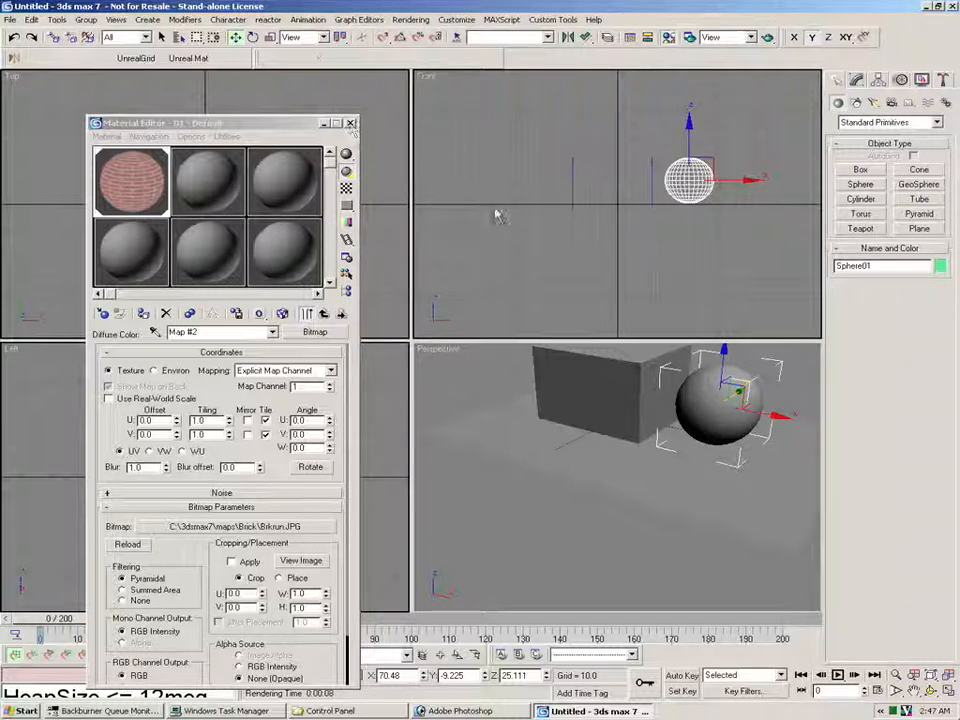
pyautogui.click(519, 112)
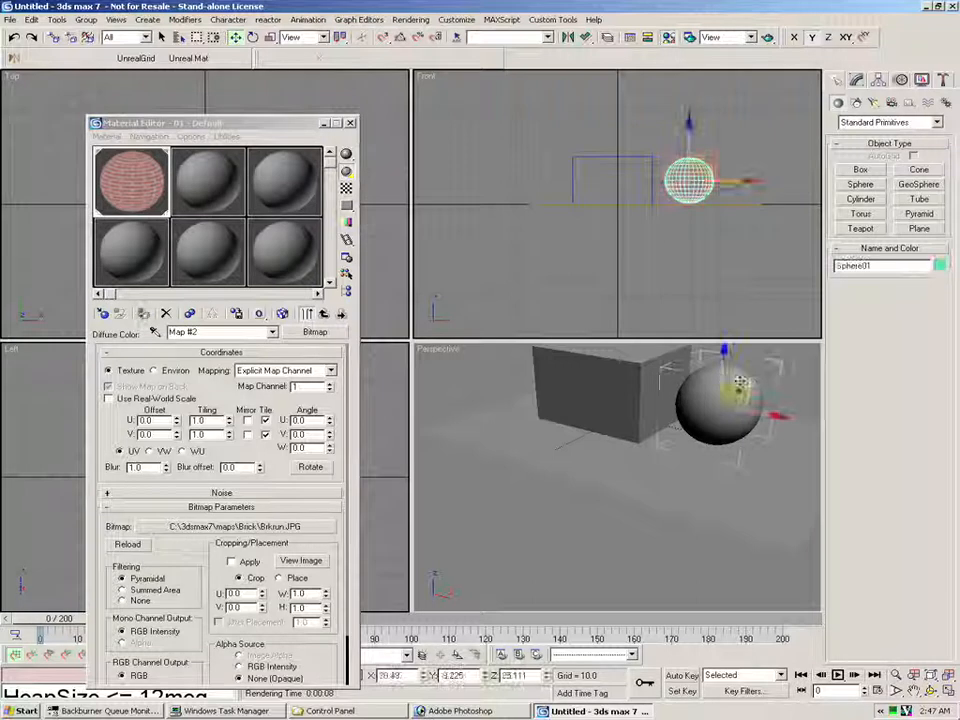
# - Open Render To Texture for the sphere and add a DiffuseMap element to its output
pyautogui.click(409, 20)
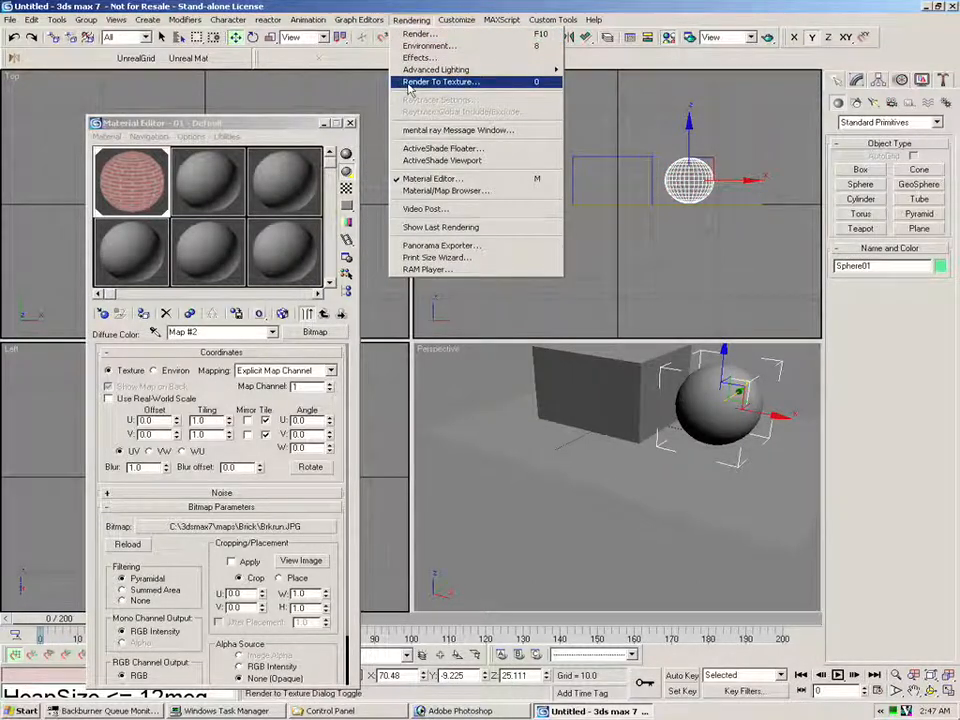
pyautogui.click(410, 82)
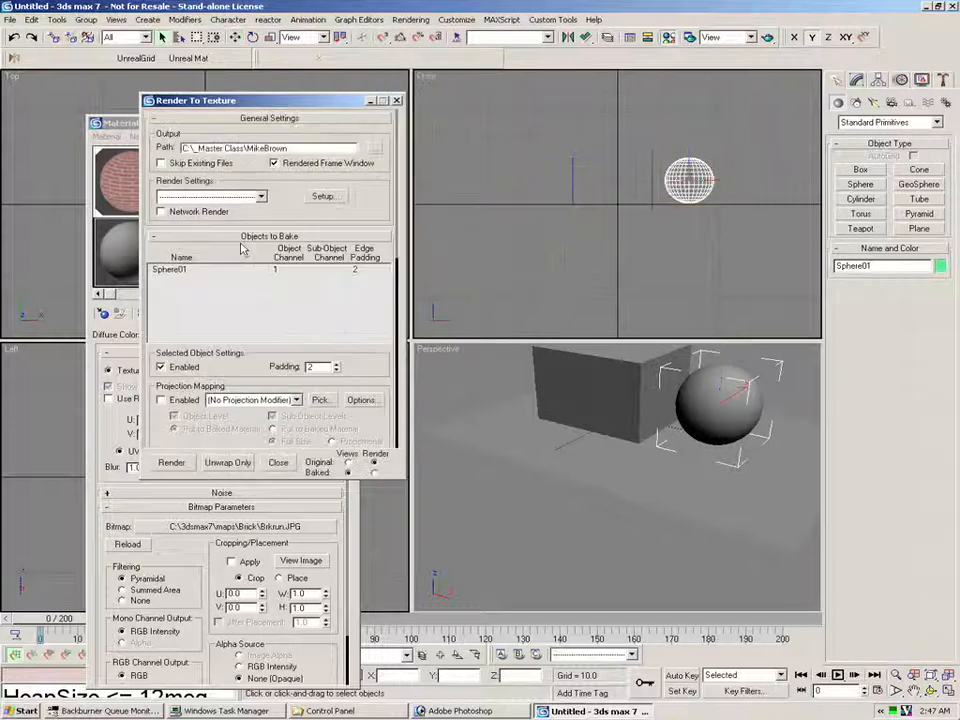
pyautogui.moveTo(153, 402); pyautogui.dragTo(135, 111)
pyautogui.moveTo(138, 387); pyautogui.dragTo(212, 270)
pyautogui.click(209, 267)
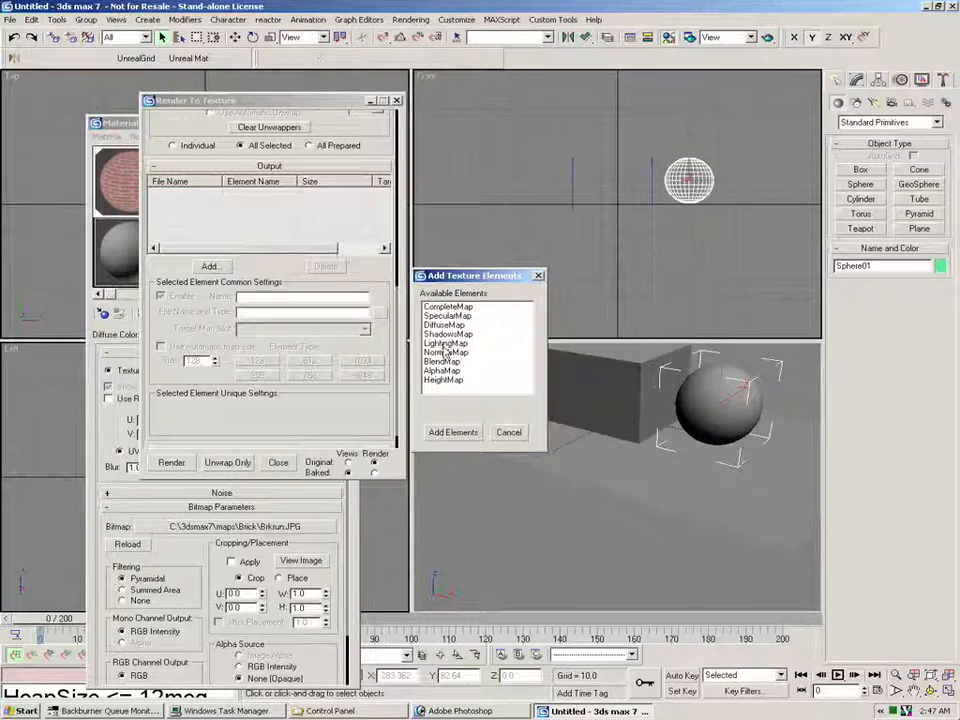
pyautogui.click(447, 306)
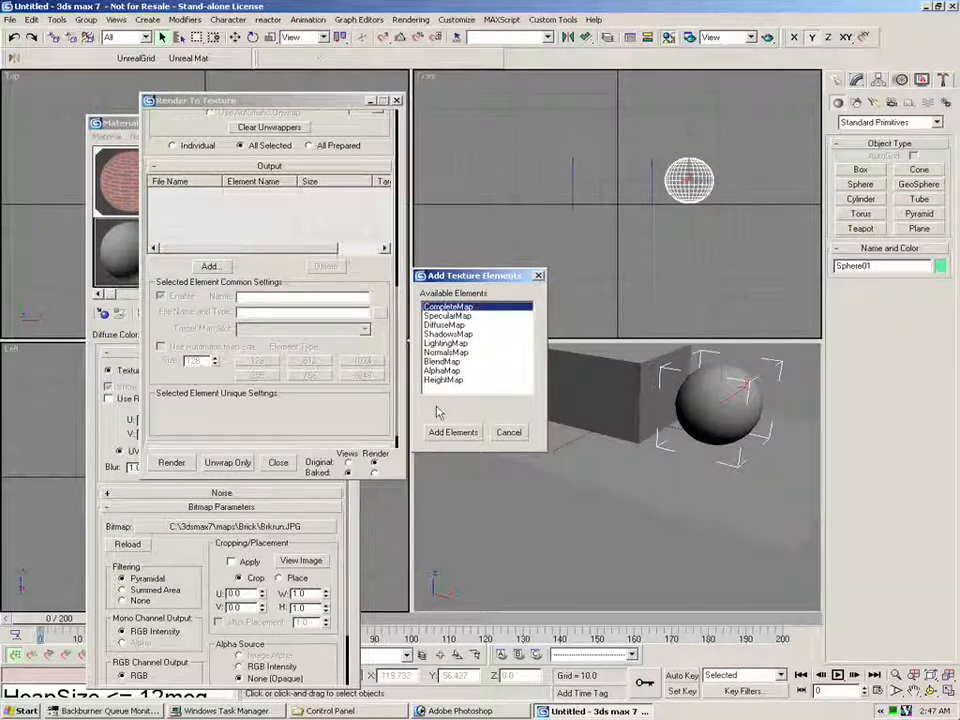
pyautogui.click(444, 325)
pyautogui.click(453, 432)
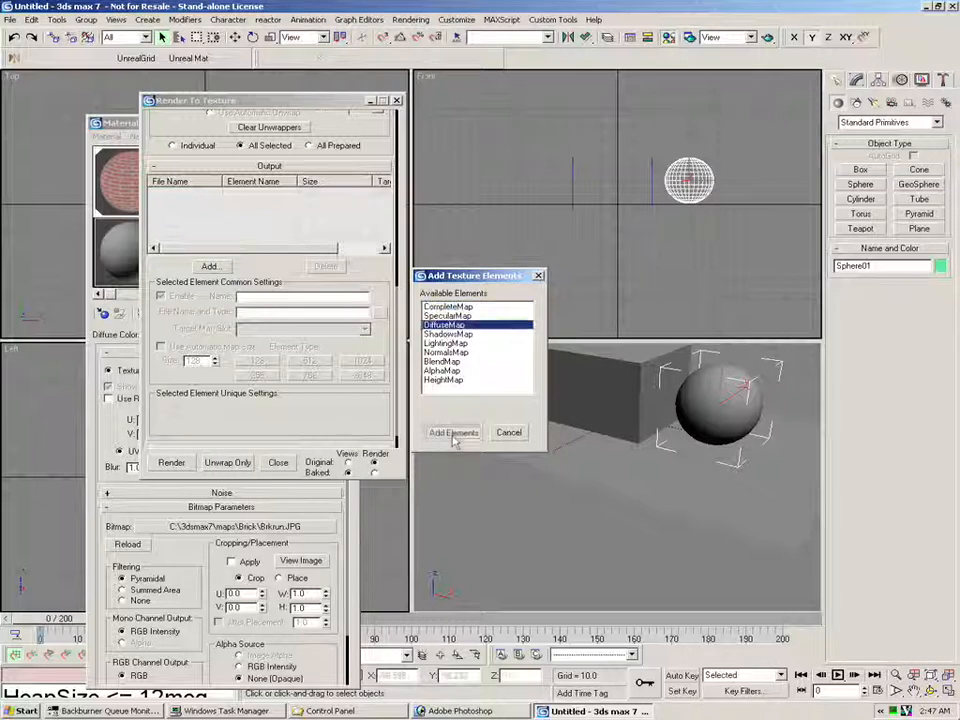
# - Bake the sphere's diffuse map at size 256 with Shadows on and Lighting off, and check the output path
pyautogui.scroll(-2, 203, 350)
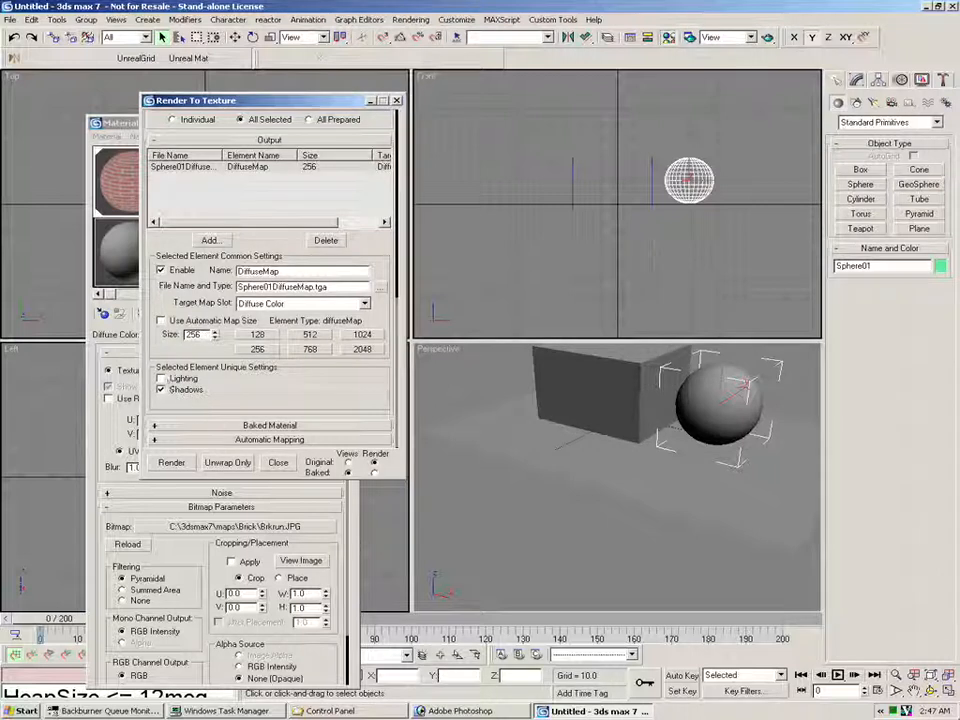
pyautogui.click(171, 463)
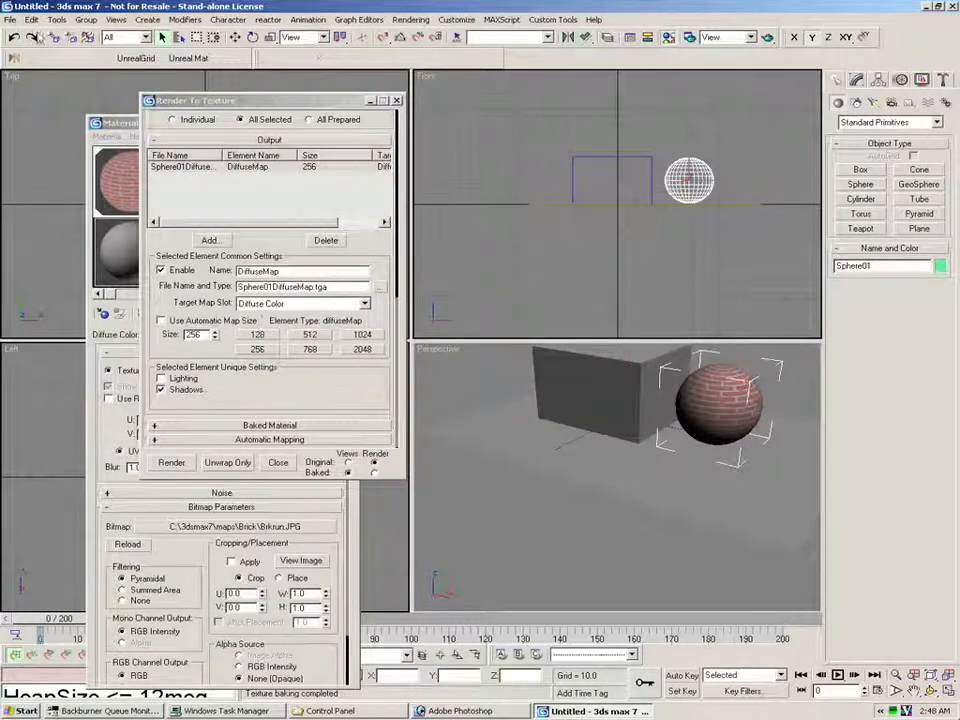
pyautogui.click(10, 19)
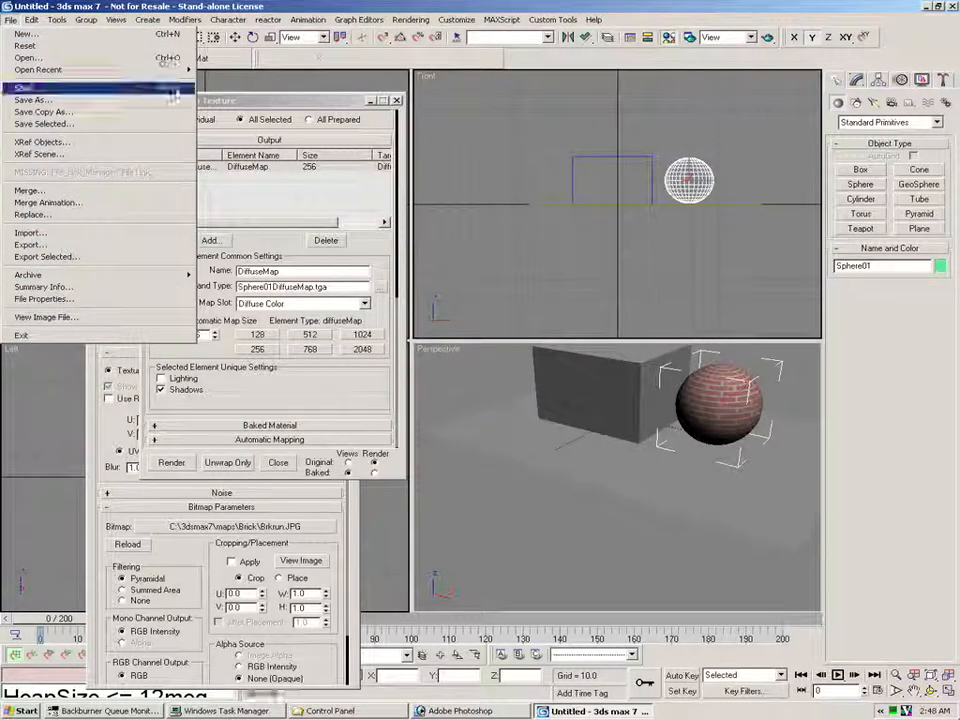
pyautogui.click(390, 256)
pyautogui.scroll(4, 337, 240)
pyautogui.scroll(6, 377, 160)
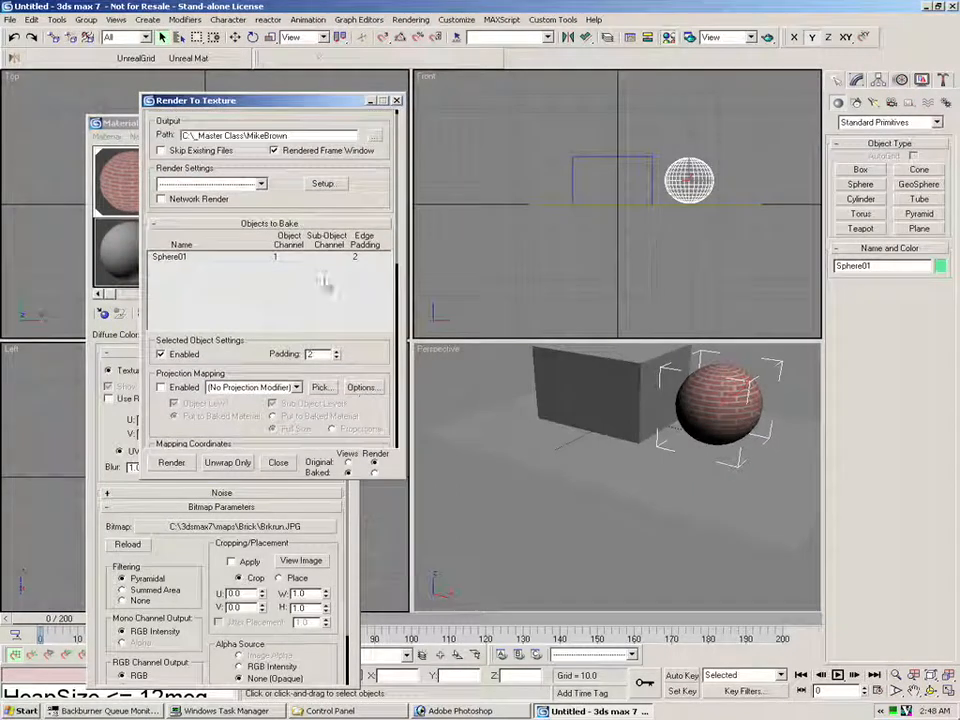
# - View the baked Sphere01DiffuseMap.tga from the output folder under C:\_Master Class, and close the image
pyautogui.click(9, 19)
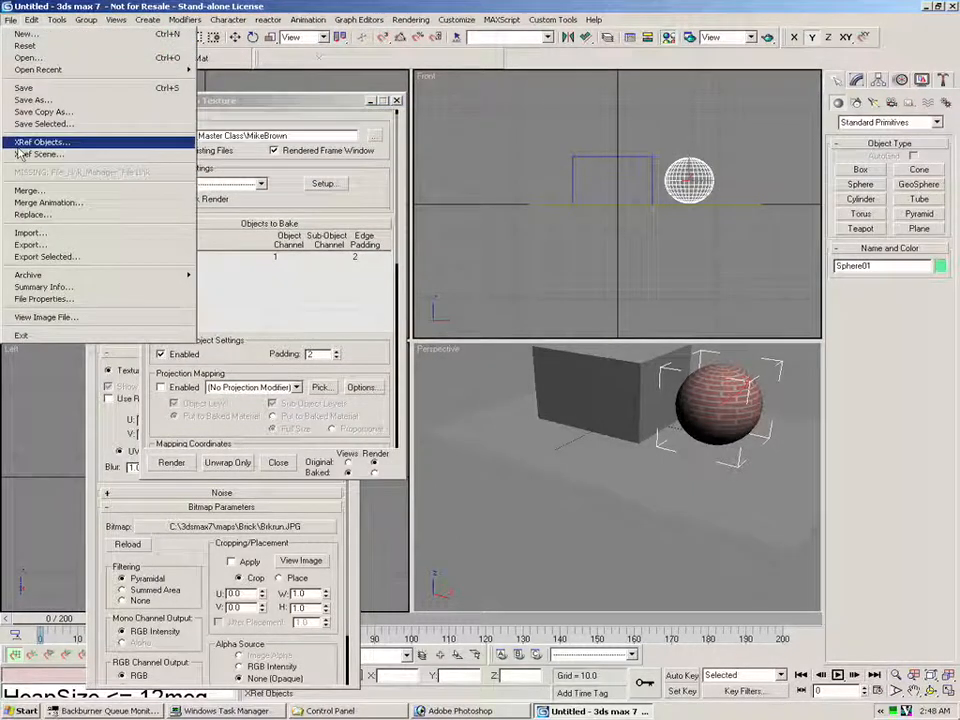
pyautogui.click(42, 317)
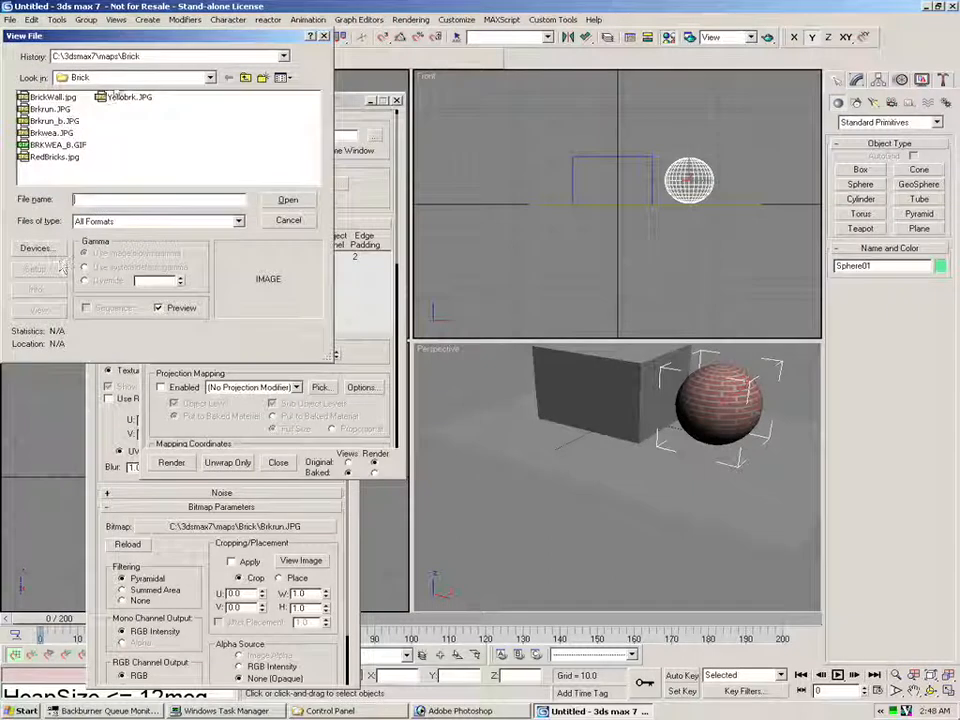
pyautogui.click(245, 78)
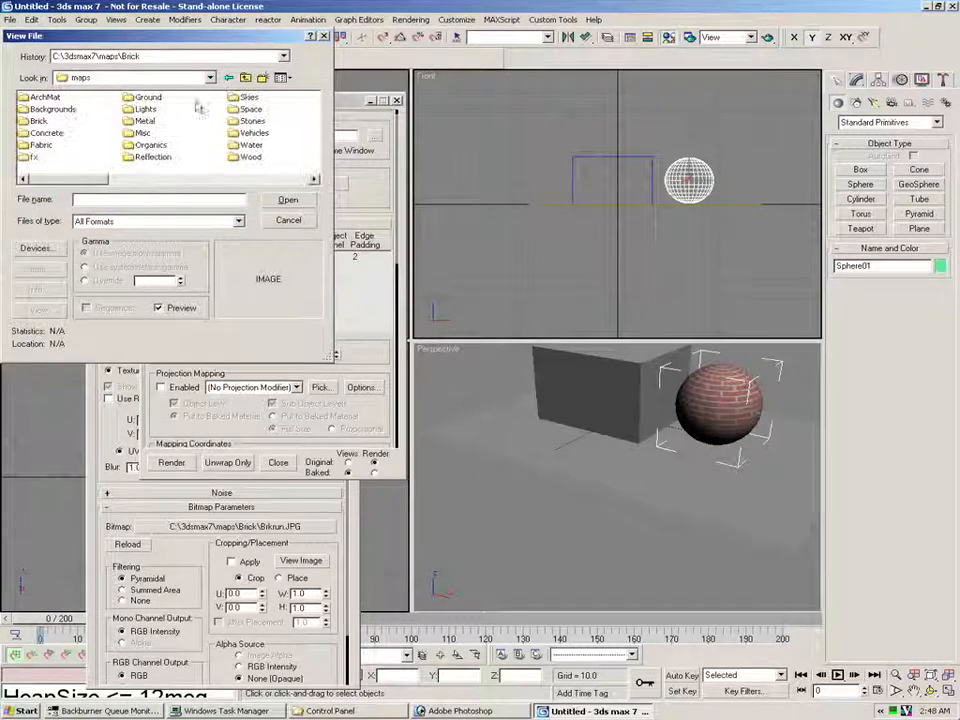
pyautogui.click(100, 77)
pyautogui.click(100, 104)
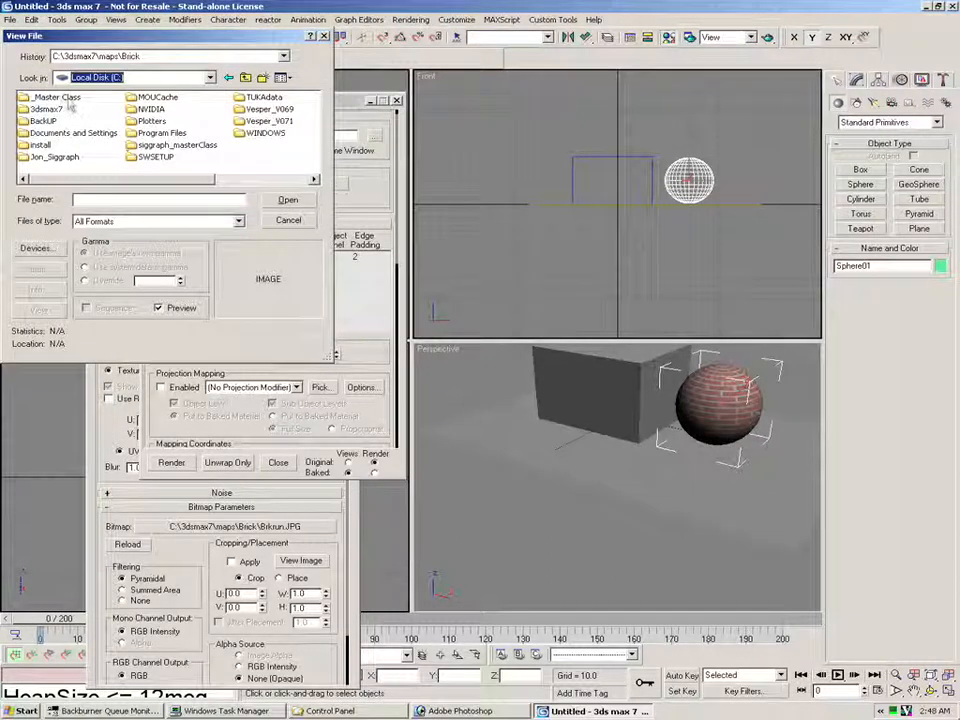
pyautogui.doubleClick(55, 98)
pyautogui.doubleClick(45, 121)
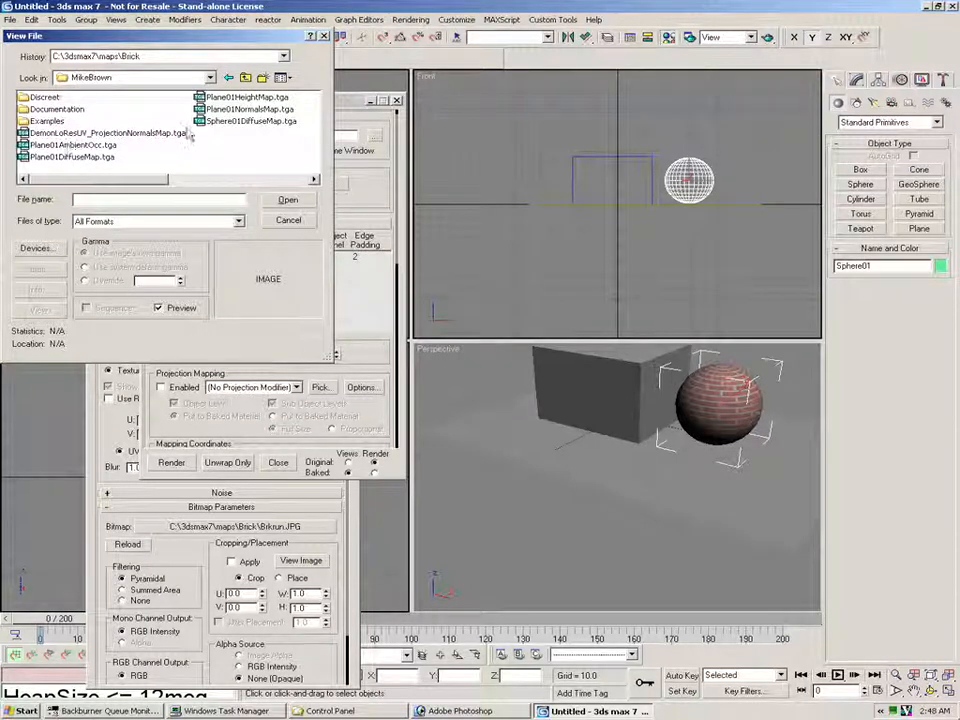
pyautogui.click(250, 121)
pyautogui.click(288, 199)
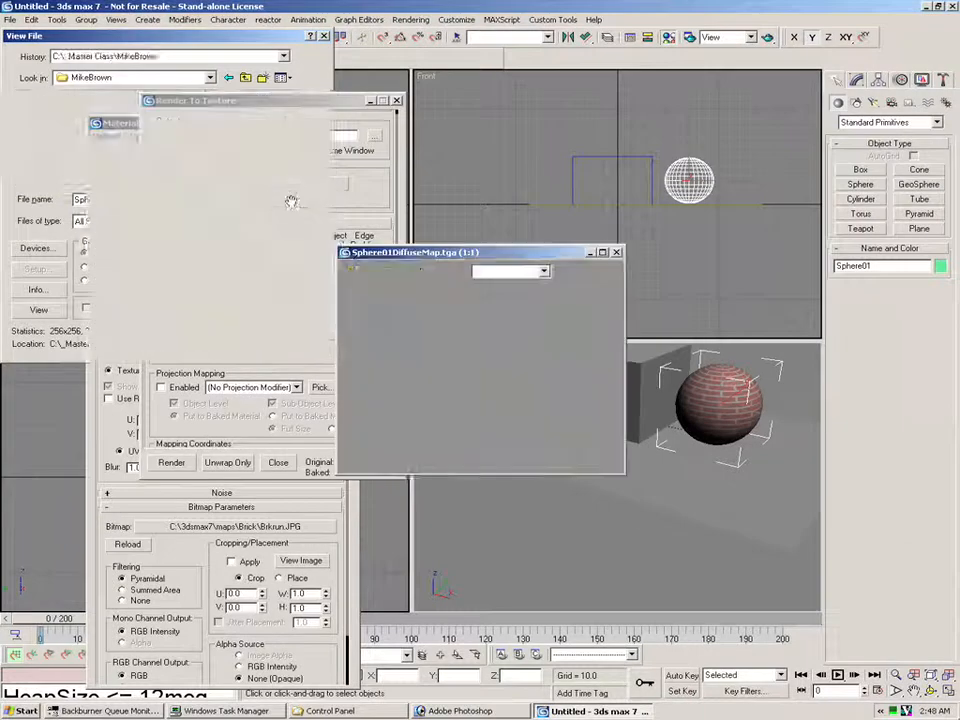
pyautogui.click(616, 252)
# - Enable Lighting for the DiffuseMap element and bake the sphere's texture again, overwriting the existing file
pyautogui.moveTo(159, 378)
pyautogui.mouseDown()
pyautogui.moveTo(157, 153)
pyautogui.moveTo(155, 312)
pyautogui.mouseUp()
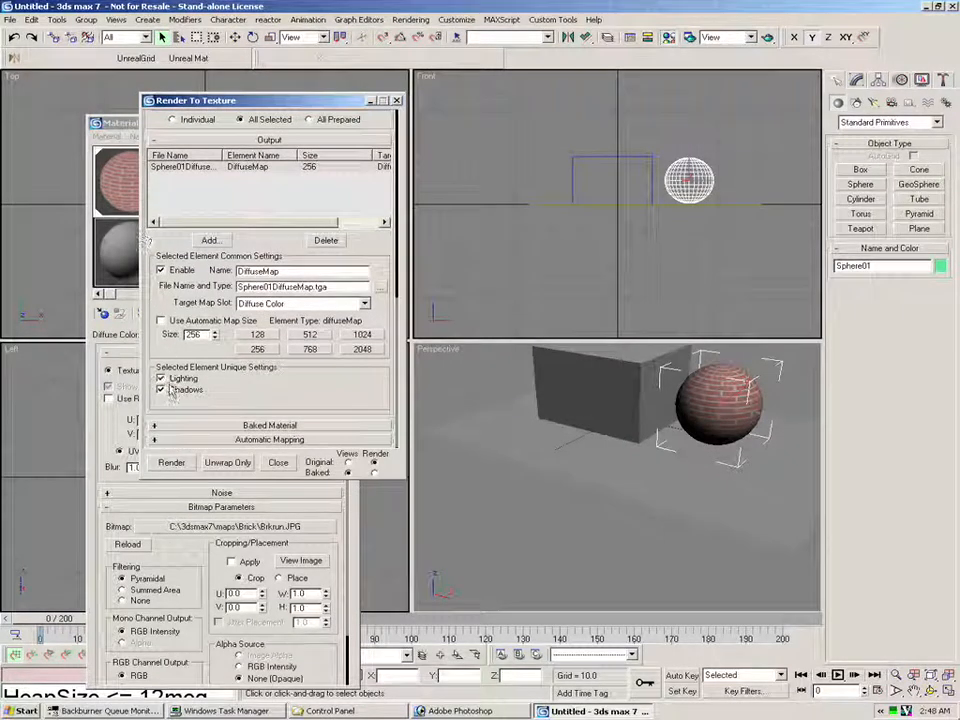
pyautogui.click(172, 463)
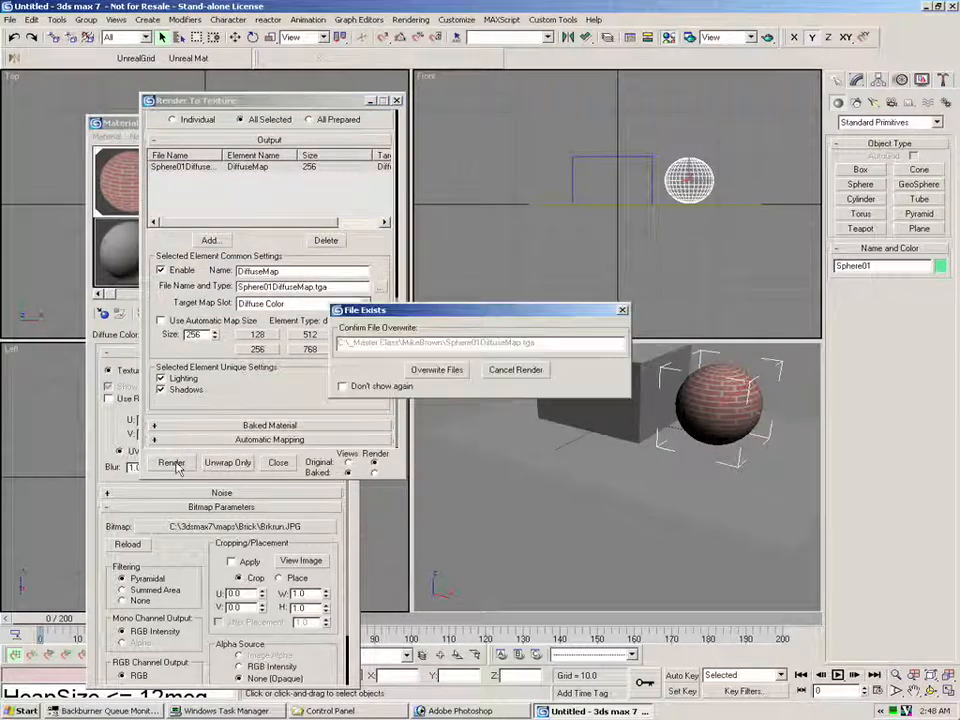
pyautogui.click(437, 371)
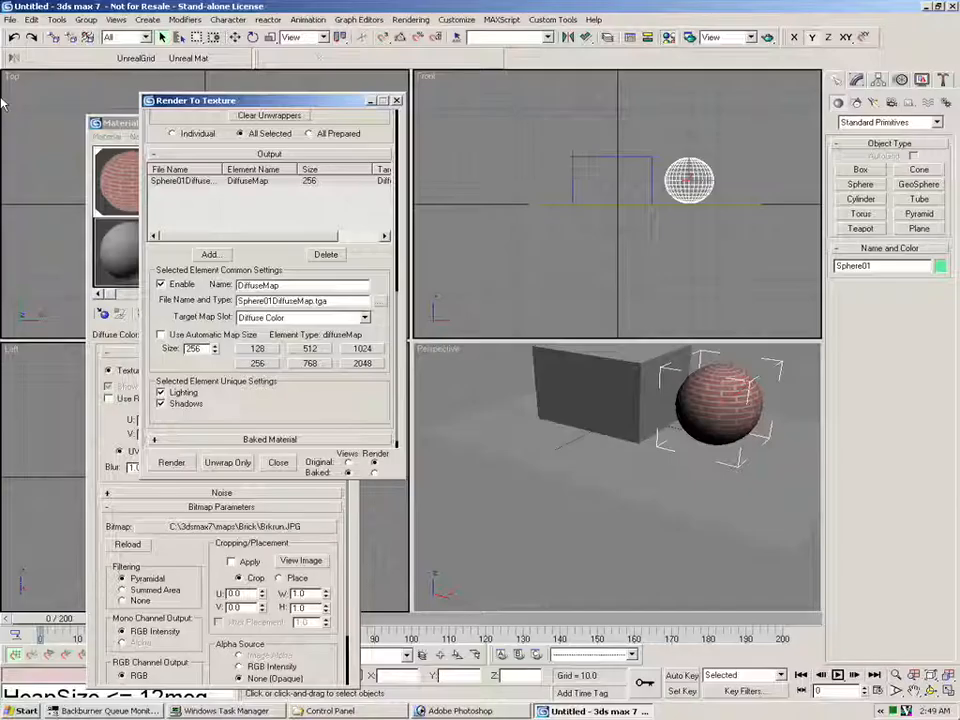
# - Preview the rebaked Sphere01DiffuseMap.tga, cancel the file view, and close Render To Texture
pyautogui.click(9, 19)
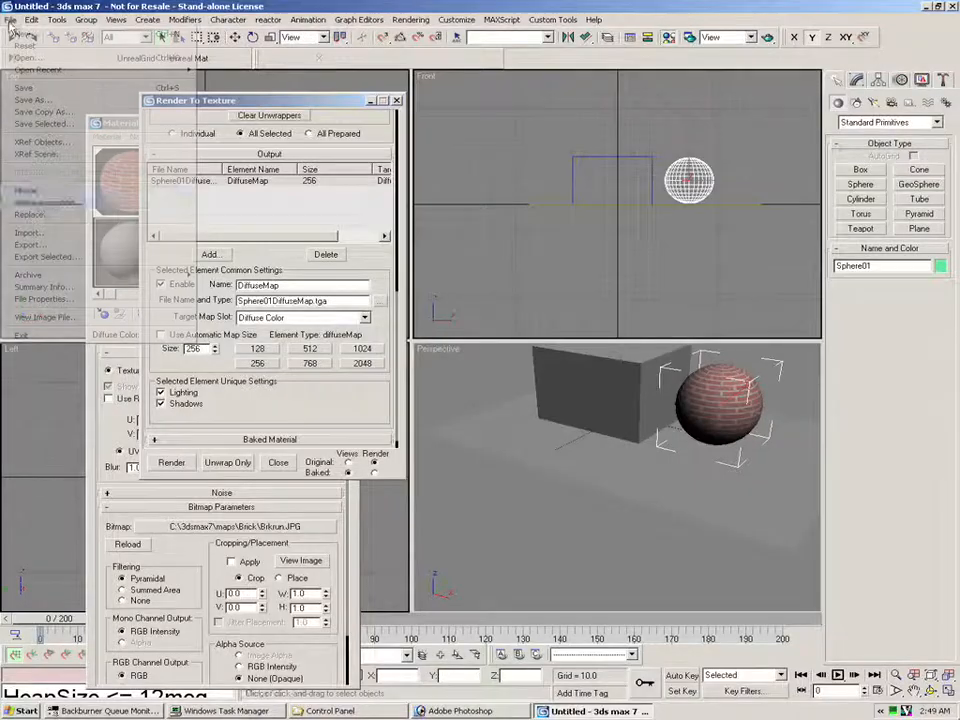
pyautogui.click(40, 317)
pyautogui.click(236, 122)
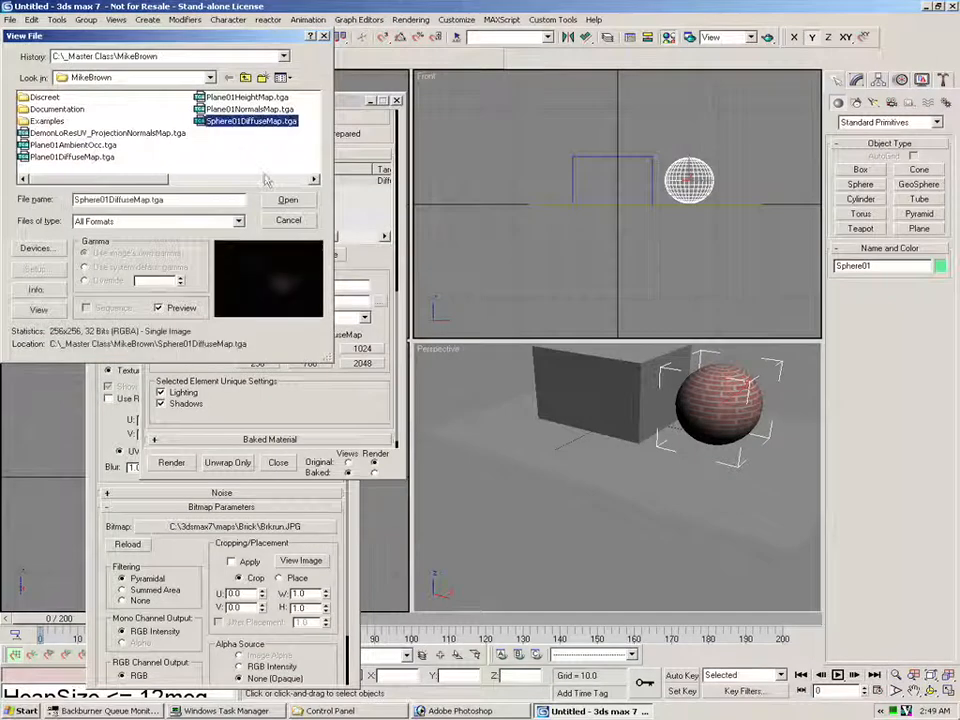
pyautogui.click(287, 223)
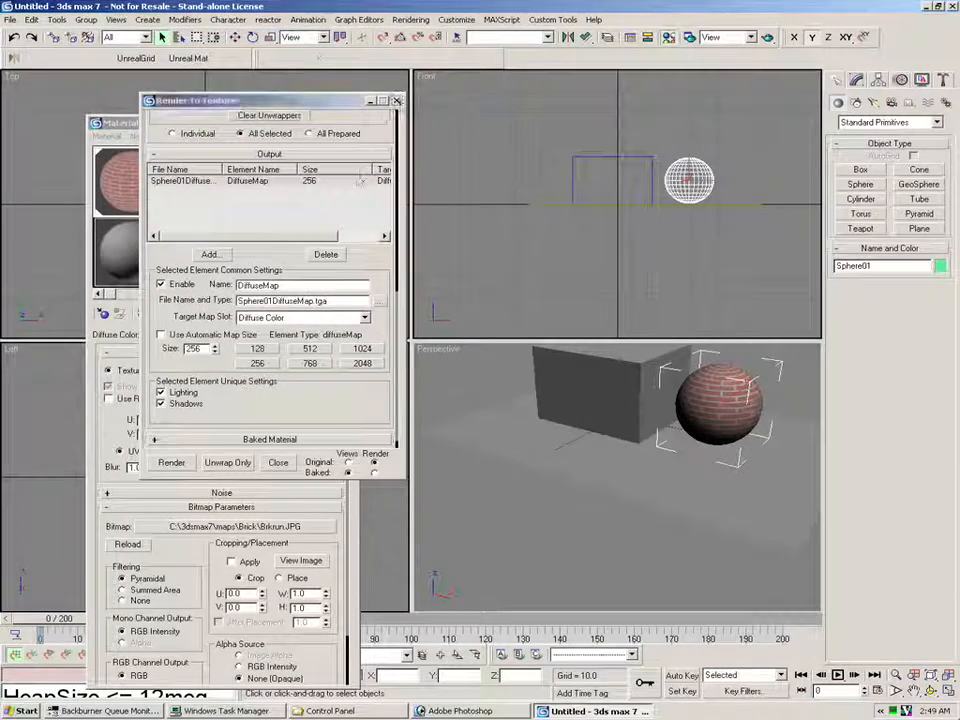
pyautogui.click(397, 100)
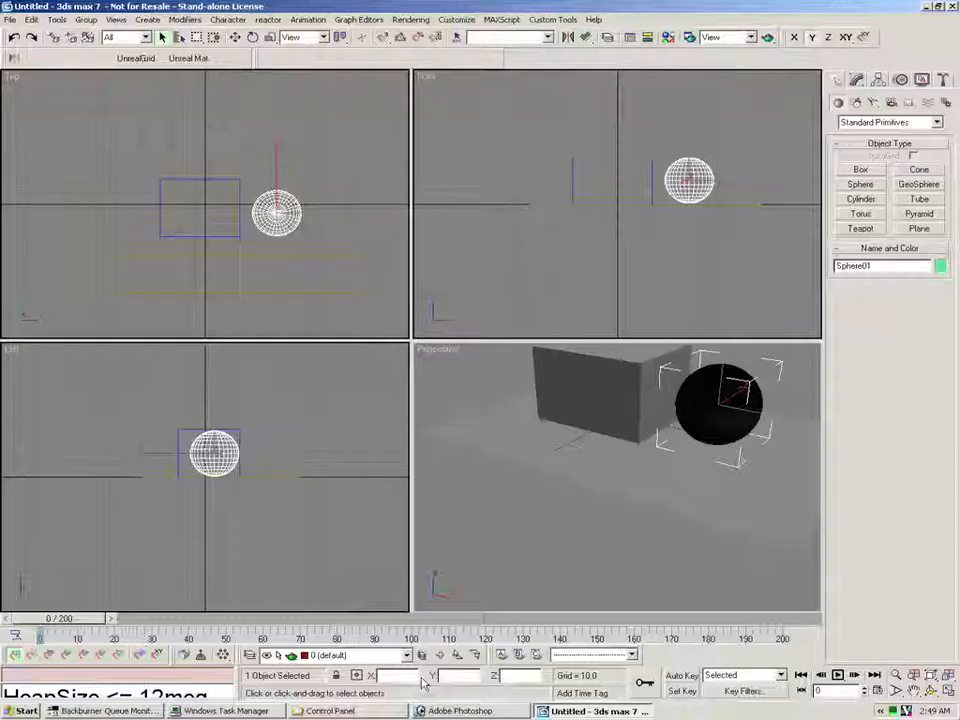
pyautogui.click(444, 711)
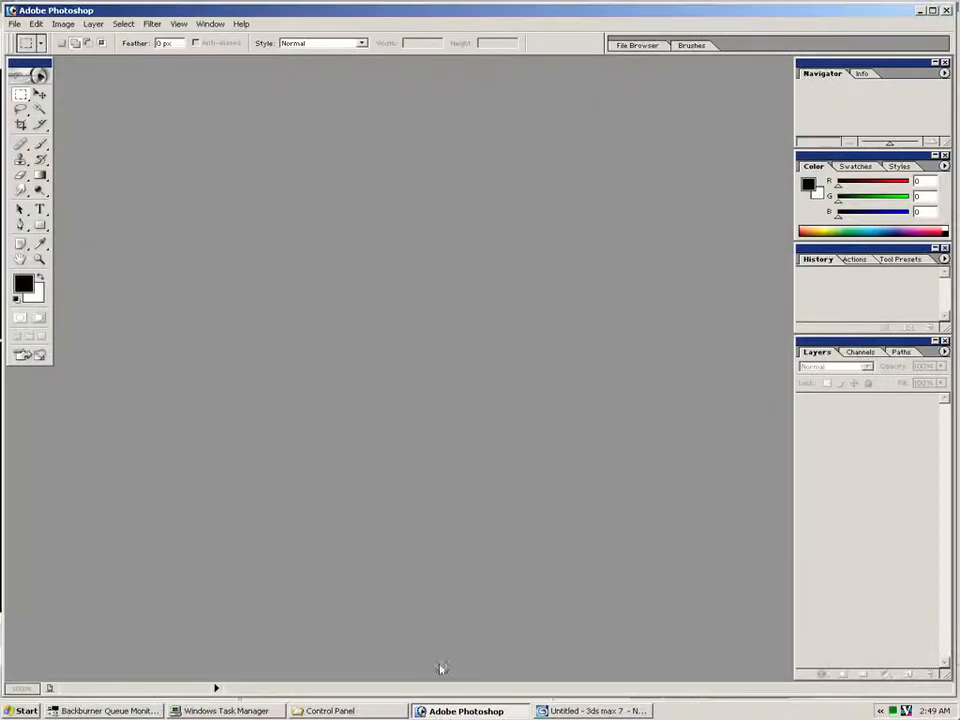
pyautogui.click(920, 11)
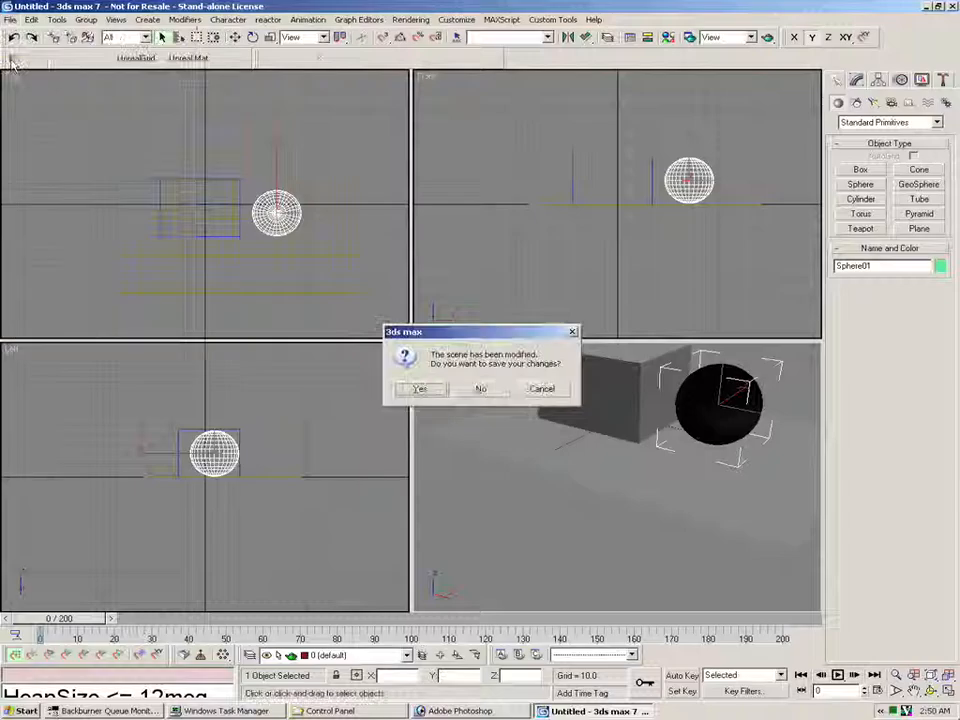
# - Open DemonNormalMapped_DX9MetalBump.max from the Demon folder without saving the current scene, adopting the file's unit scale
pyautogui.click(480, 388)
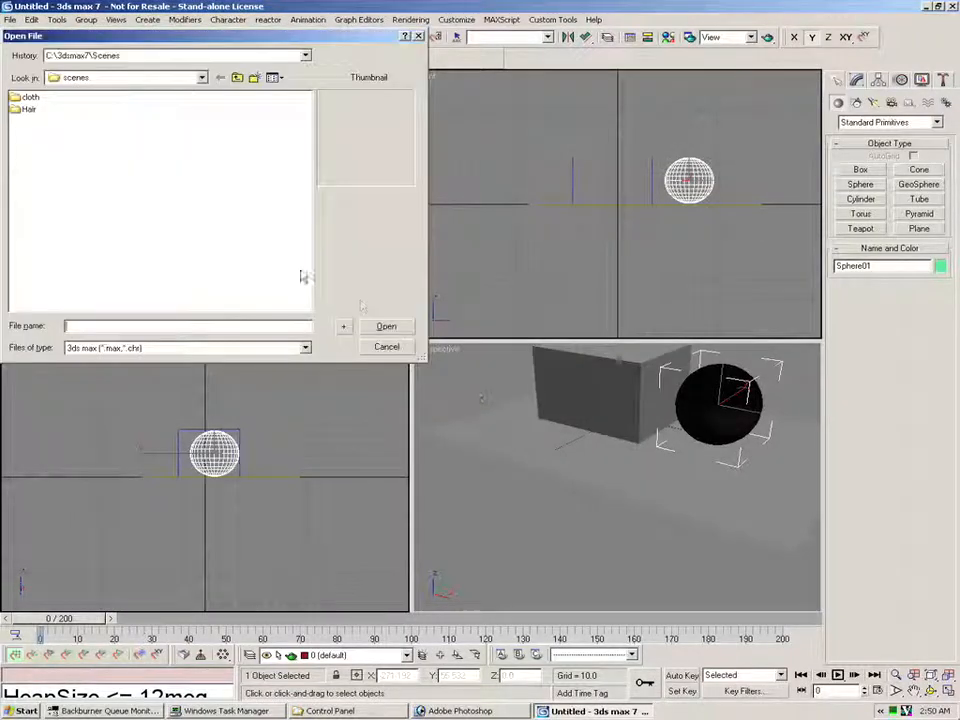
pyautogui.click(201, 77)
pyautogui.click(102, 133)
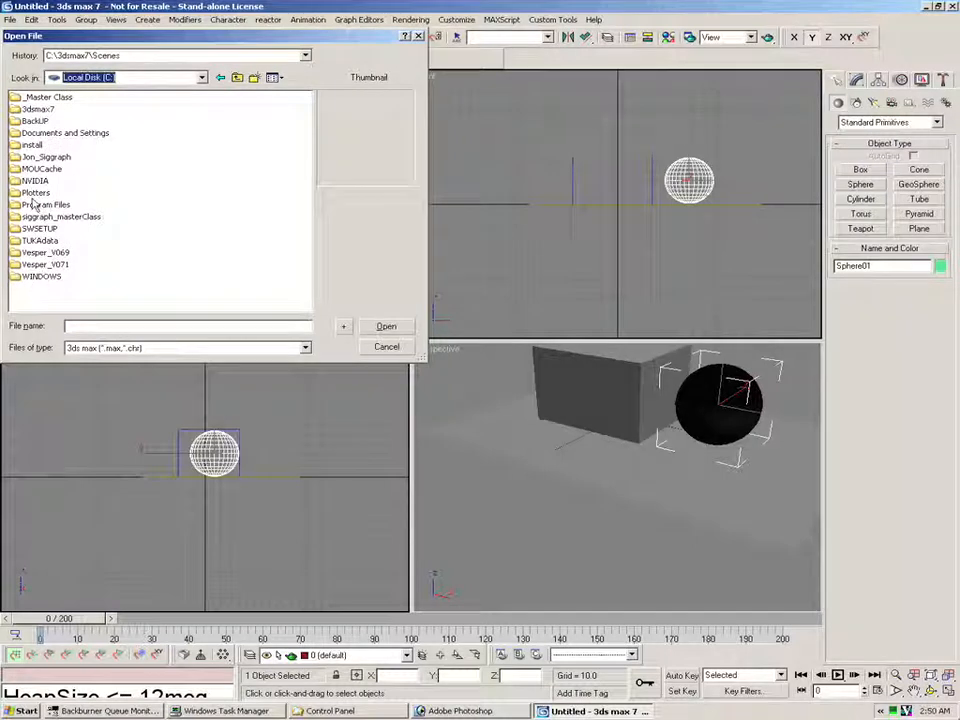
pyautogui.doubleClick(45, 97)
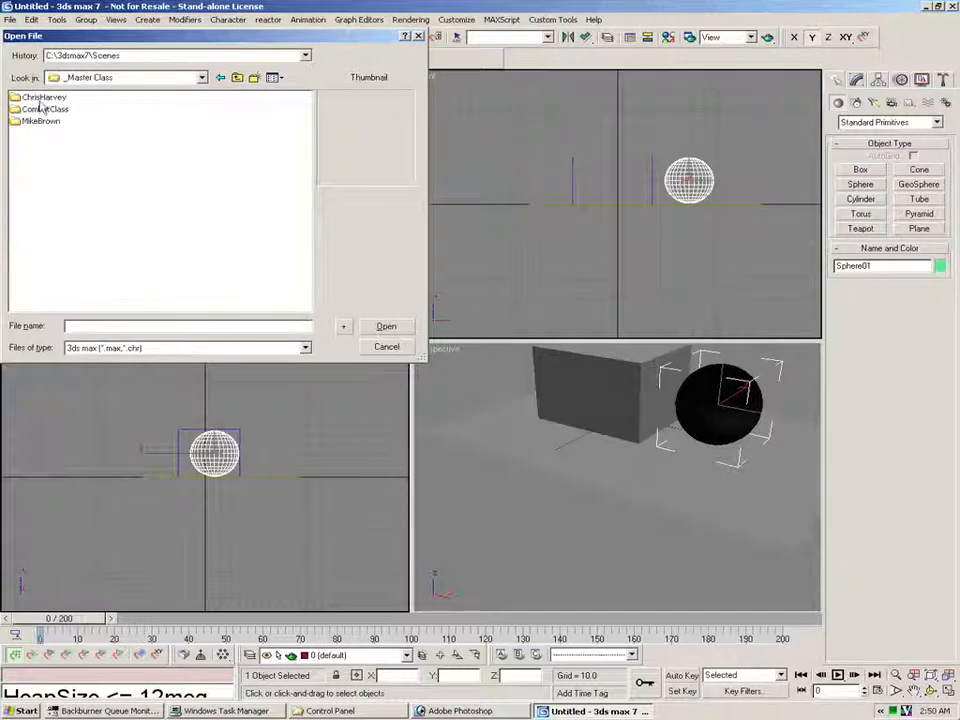
pyautogui.doubleClick(38, 121)
pyautogui.doubleClick(38, 121)
pyautogui.doubleClick(36, 97)
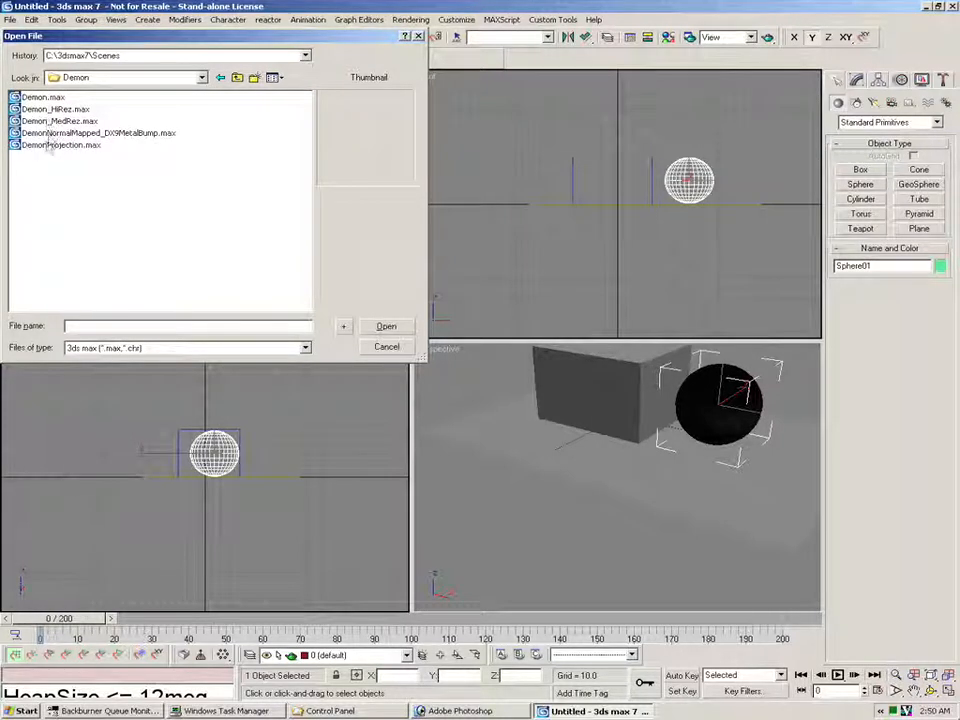
pyautogui.click(48, 133)
pyautogui.click(381, 326)
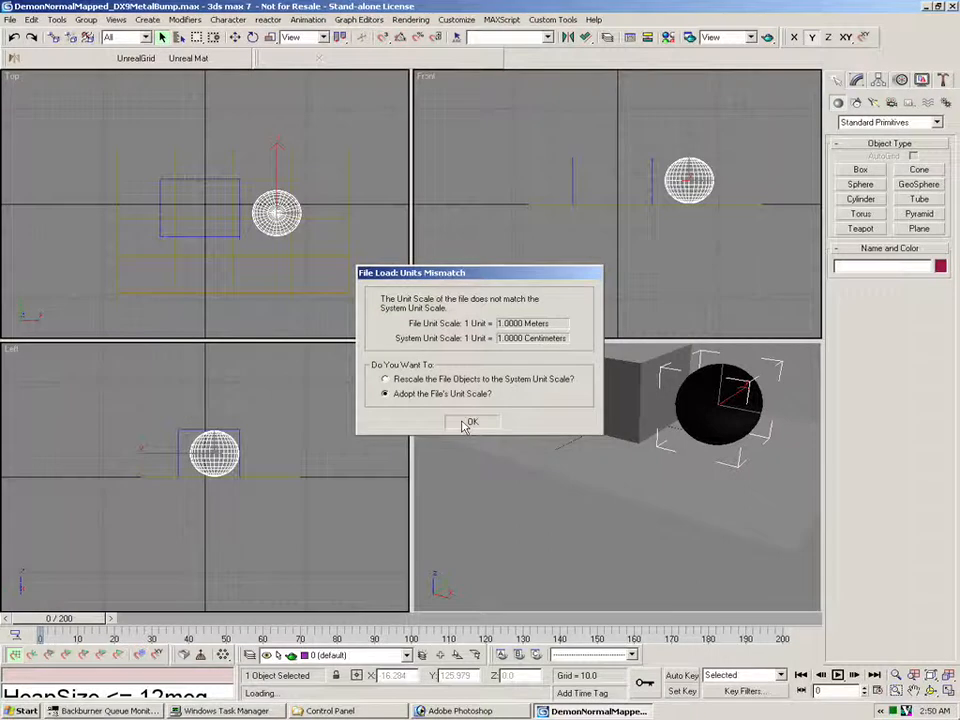
pyautogui.click(465, 424)
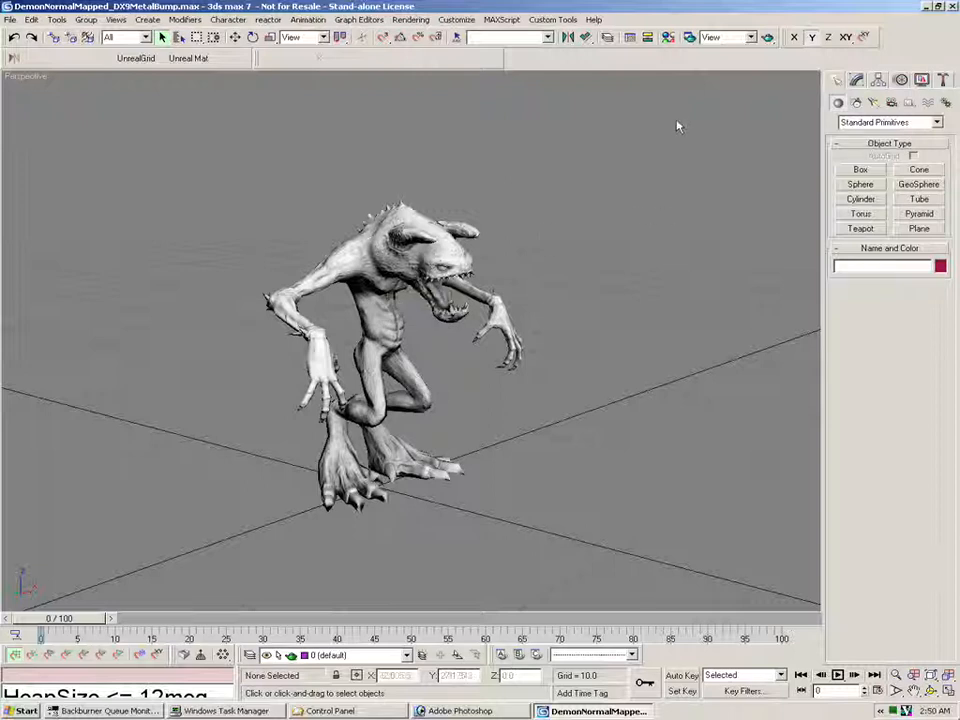
# - Open the Material Editor beside the demon and examine the MetalBump material's map assignments
pyautogui.click(667, 37)
pyautogui.moveTo(235, 127); pyautogui.dragTo(712, 106)
pyautogui.click(665, 187)
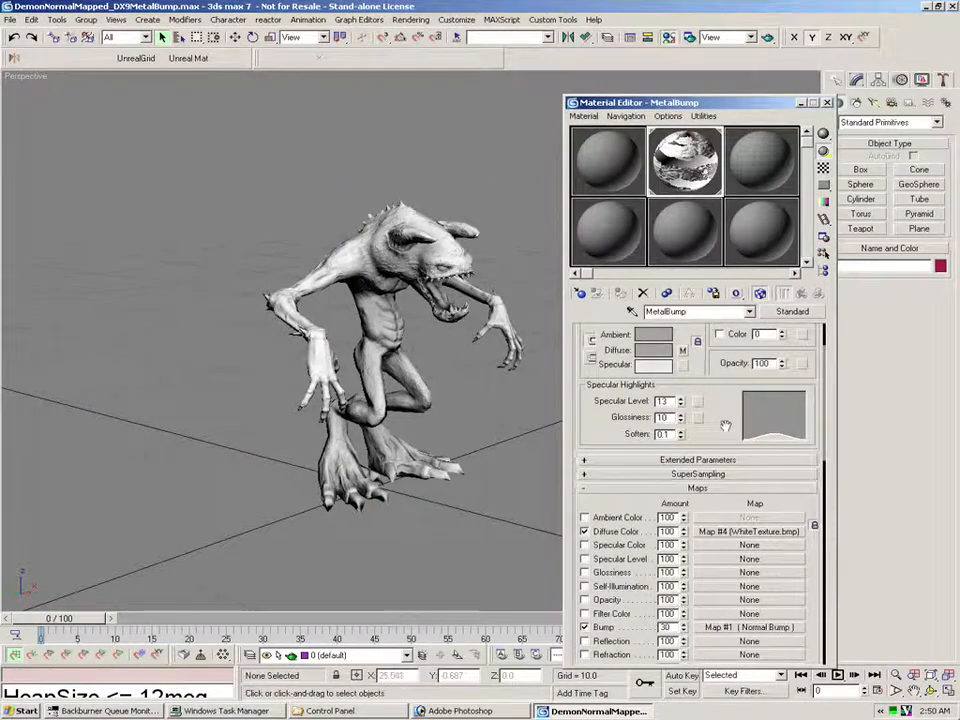
# - In MetalBump's DirectX Manager, turn DX Display of Standard Material on and off, then re-enable the Metal Bump9 plugin material for comparison
pyautogui.scroll(-5, 725, 425)
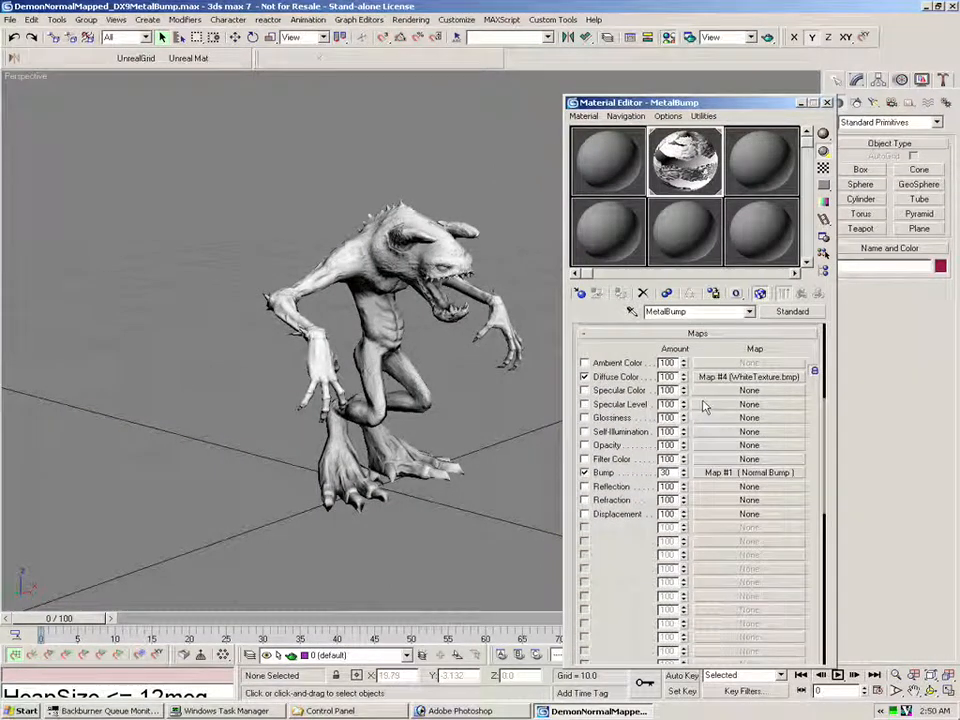
pyautogui.scroll(-10, 621, 346)
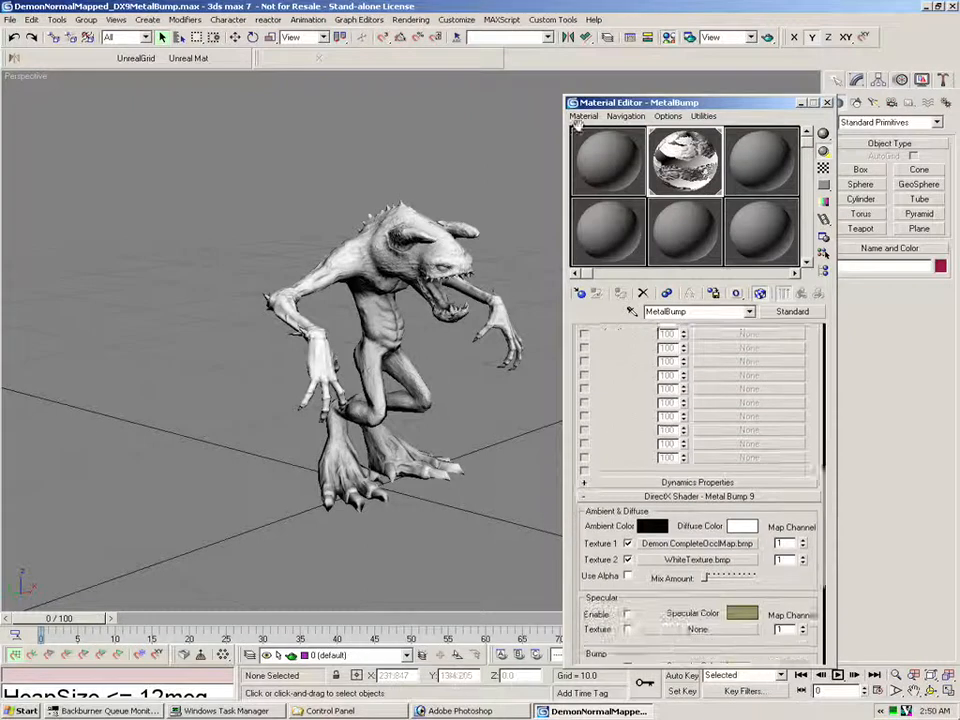
pyautogui.scroll(-3, 578, 426)
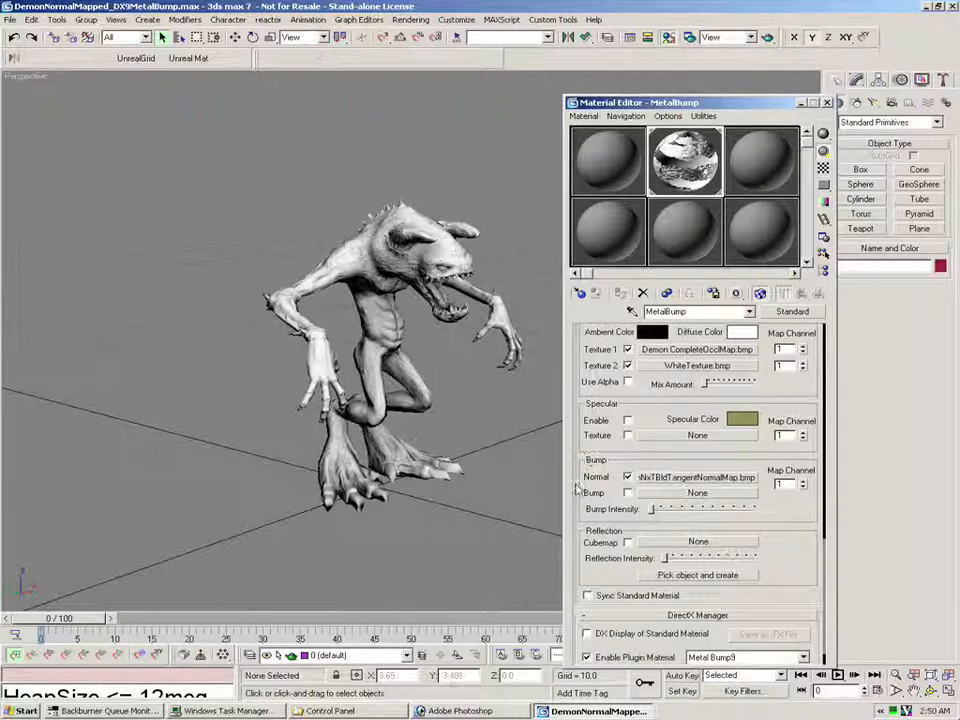
pyautogui.scroll(-2, 653, 434)
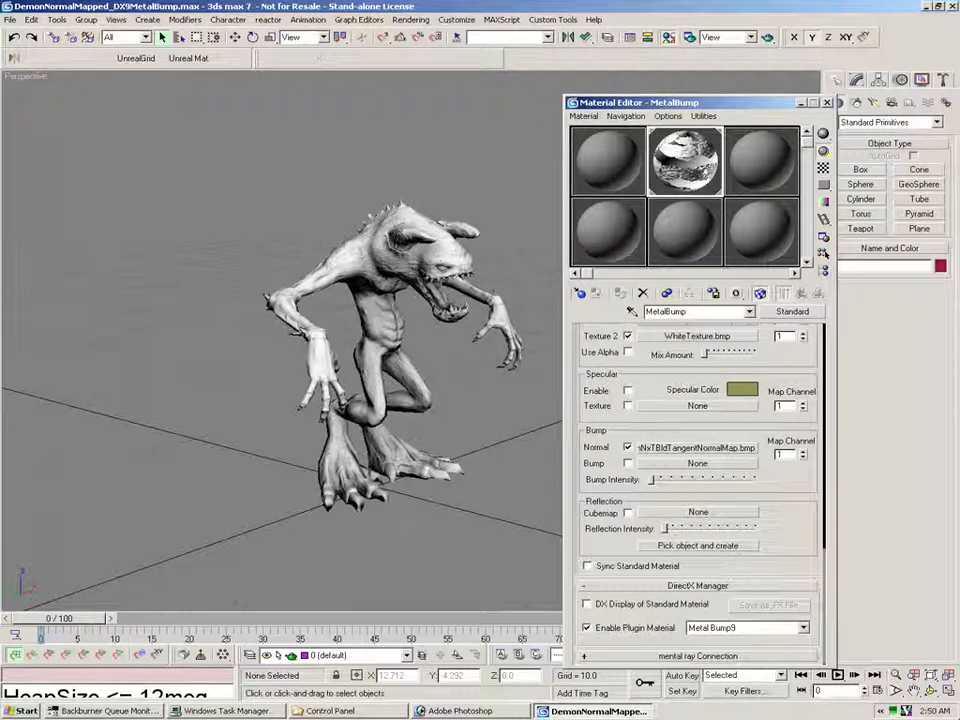
pyautogui.click(587, 605)
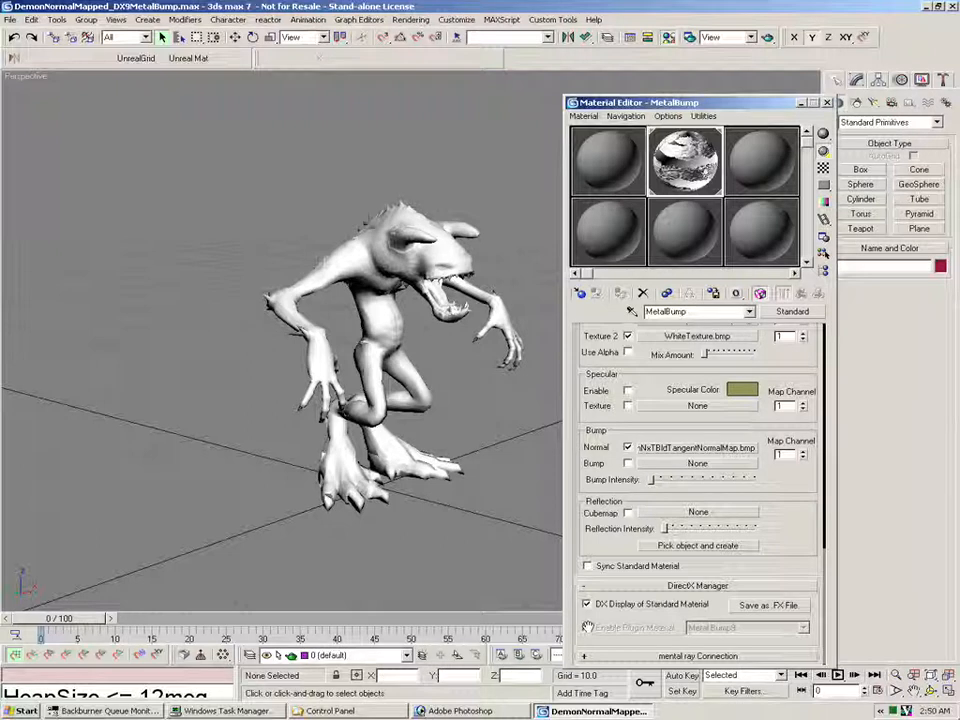
pyautogui.click(587, 605)
pyautogui.click(588, 628)
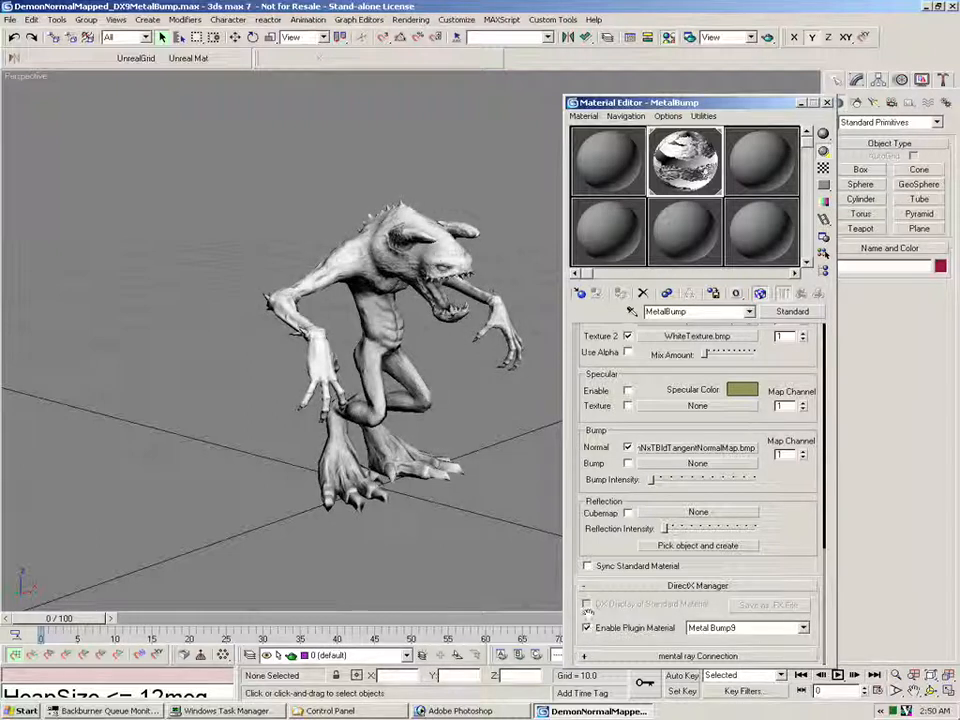
# - Disable the Metal Bump9 plugin material and enable DX Display of Standard Material, then inspect the demon from another angle
pyautogui.click(588, 628)
pyautogui.click(587, 605)
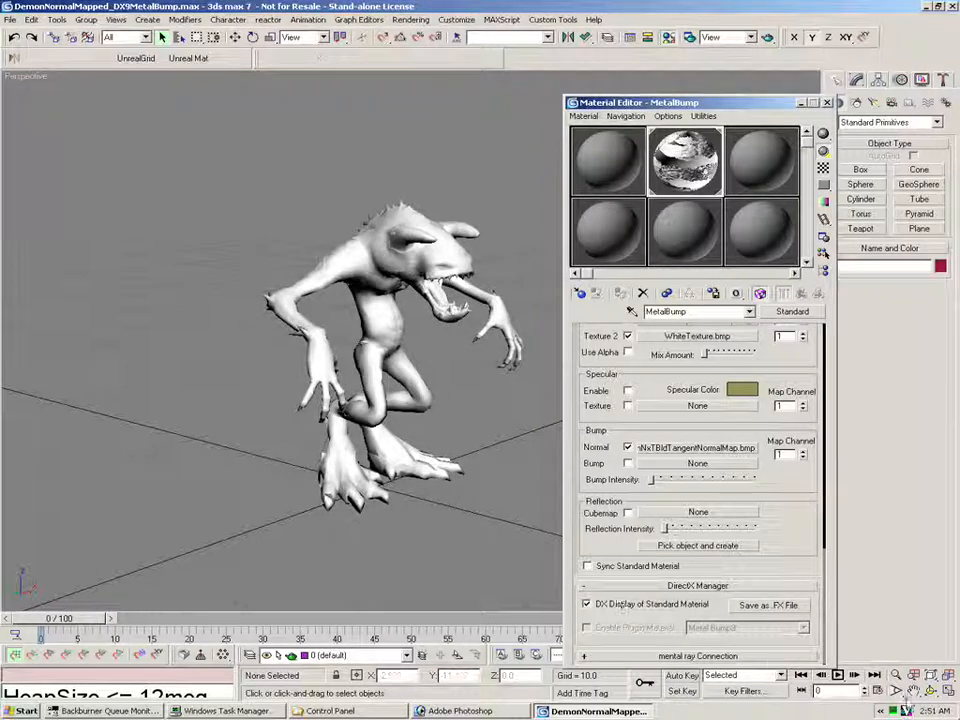
pyautogui.click(932, 693)
pyautogui.moveTo(442, 397); pyautogui.dragTo(472, 424)
pyautogui.rightClick(474, 424)
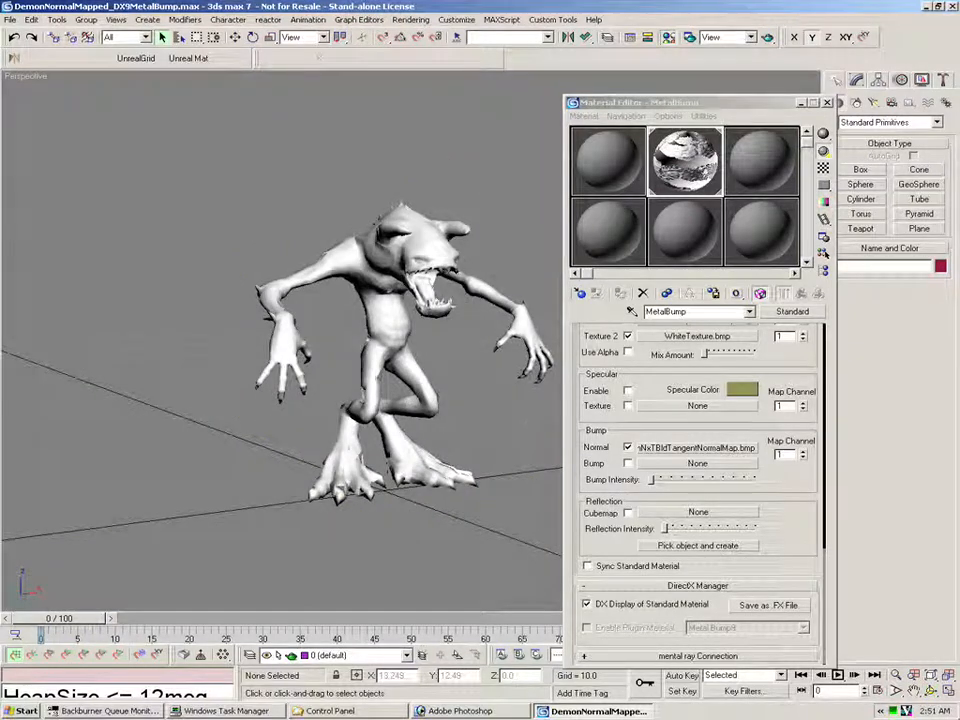
# - Examine the Normal Bump map parameters in MetalBump's Bump slot, leaving the map type as it is
pyautogui.scroll(10, 585, 340)
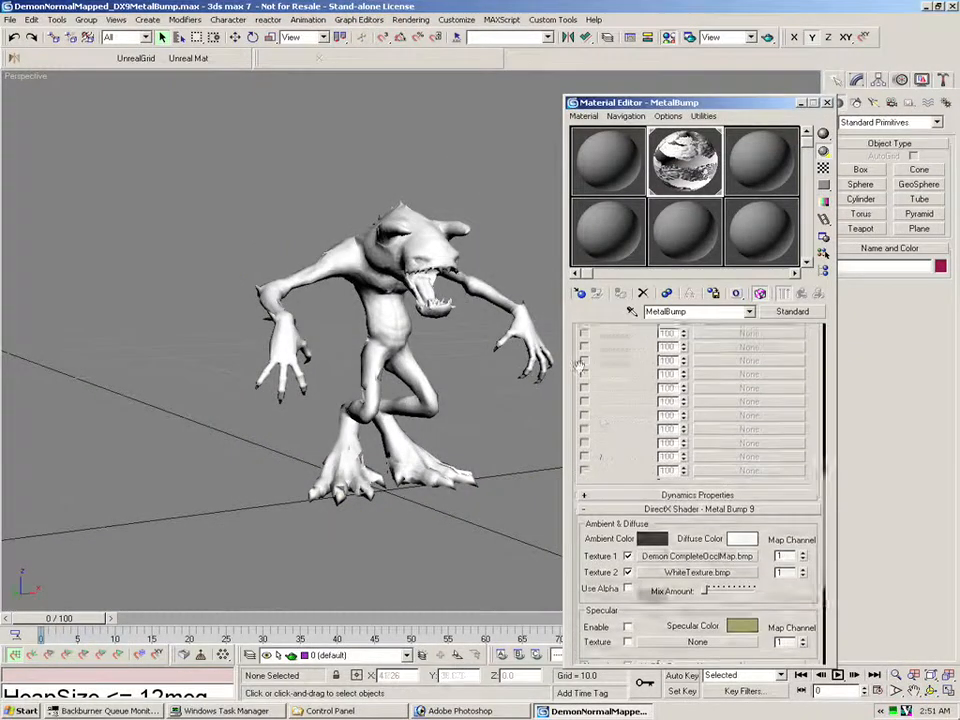
pyautogui.scroll(3, 588, 530)
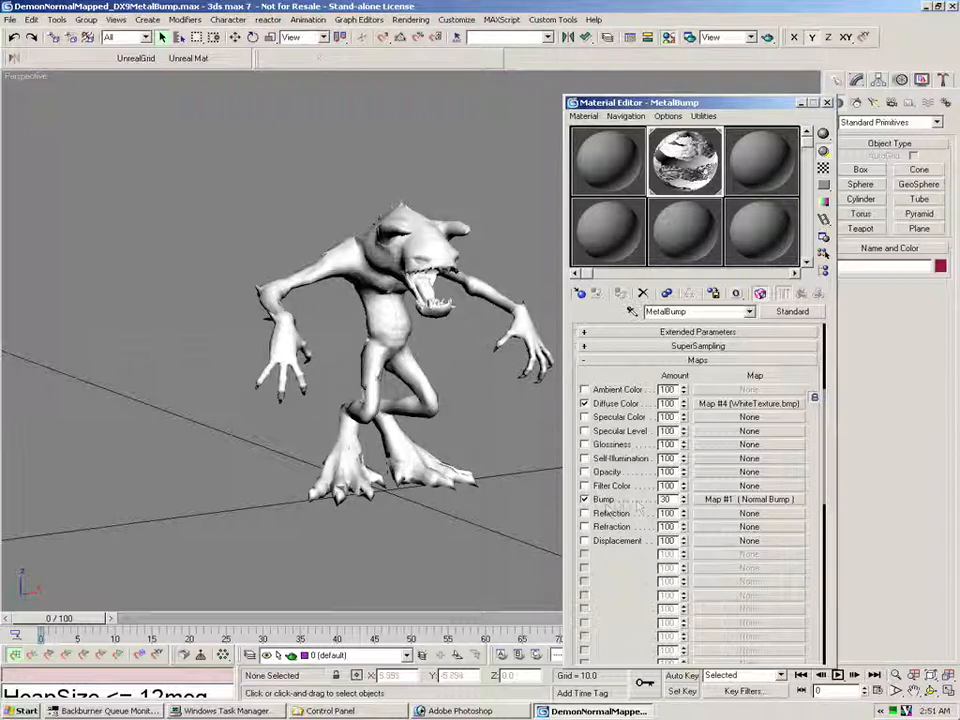
pyautogui.click(745, 499)
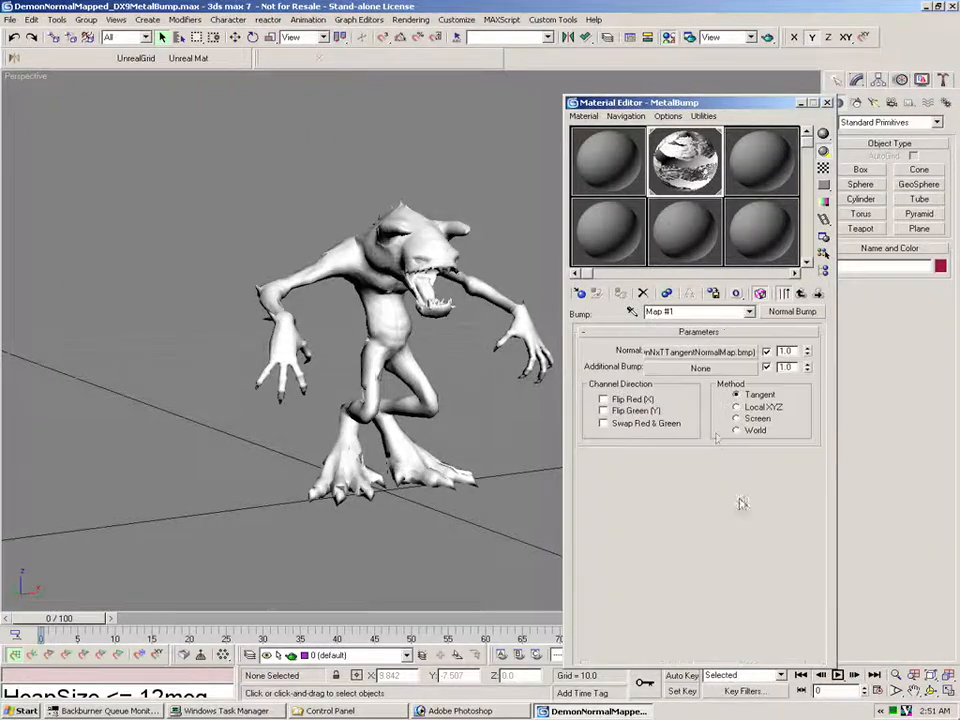
pyautogui.click(789, 313)
pyautogui.click(696, 62)
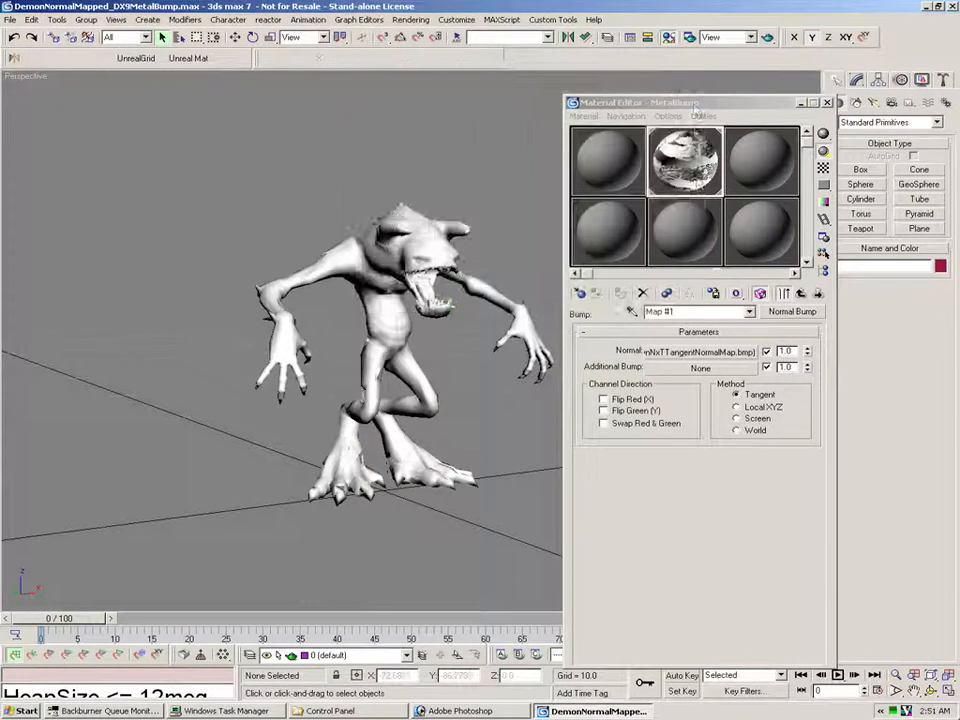
# - Assign a Normal Bump map to the Bump slot of the 07 - Default material
pyautogui.click(700, 240)
pyautogui.scroll(-5, 726, 497)
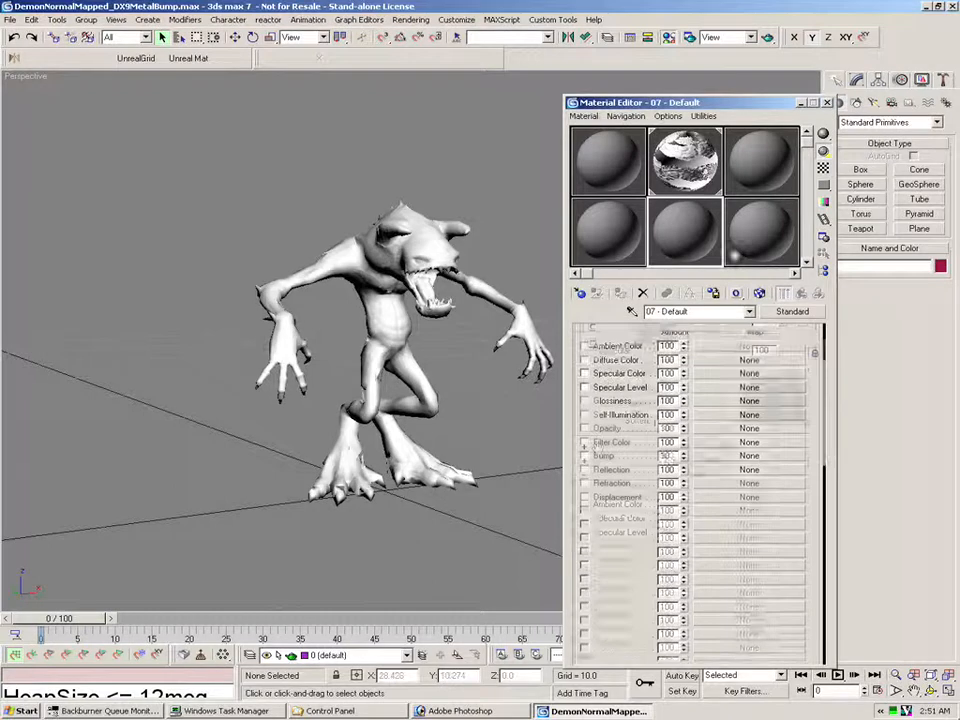
pyautogui.click(724, 448)
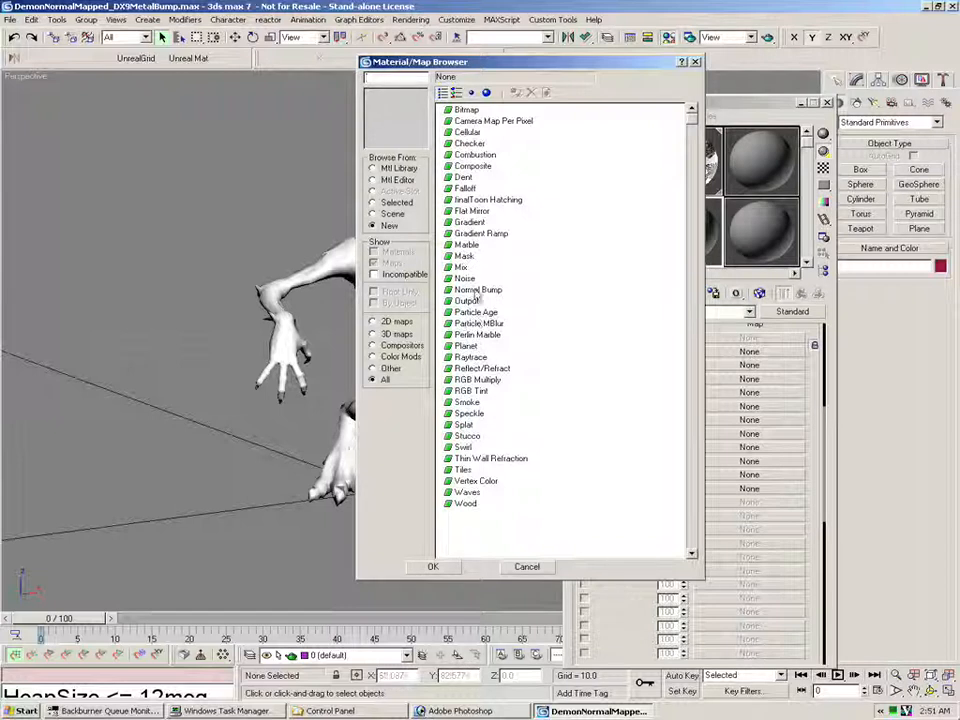
pyautogui.click(478, 290)
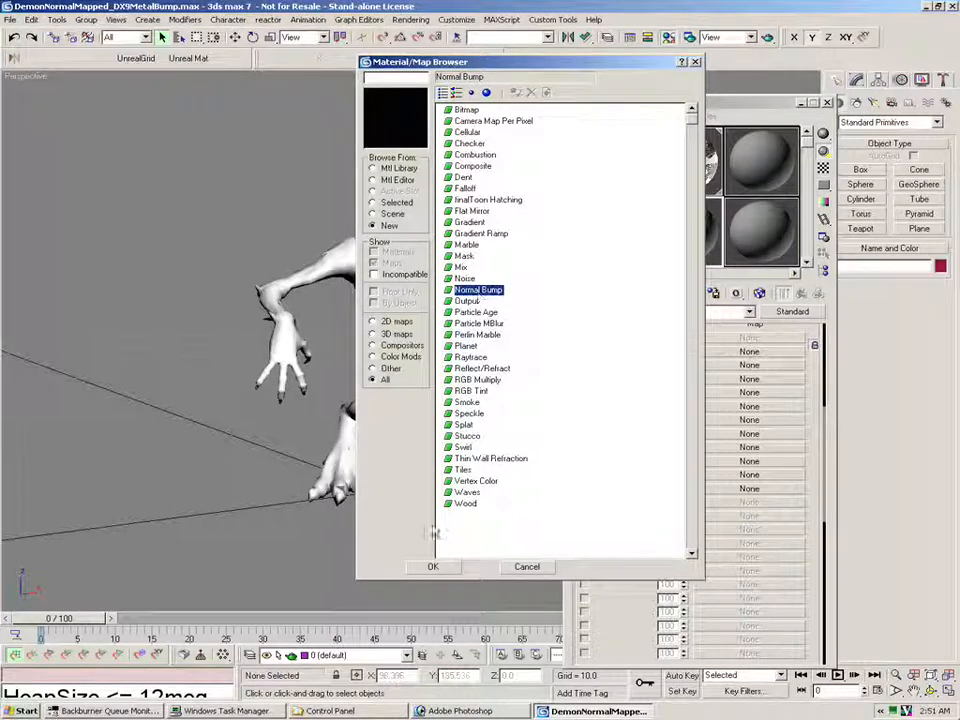
pyautogui.click(433, 566)
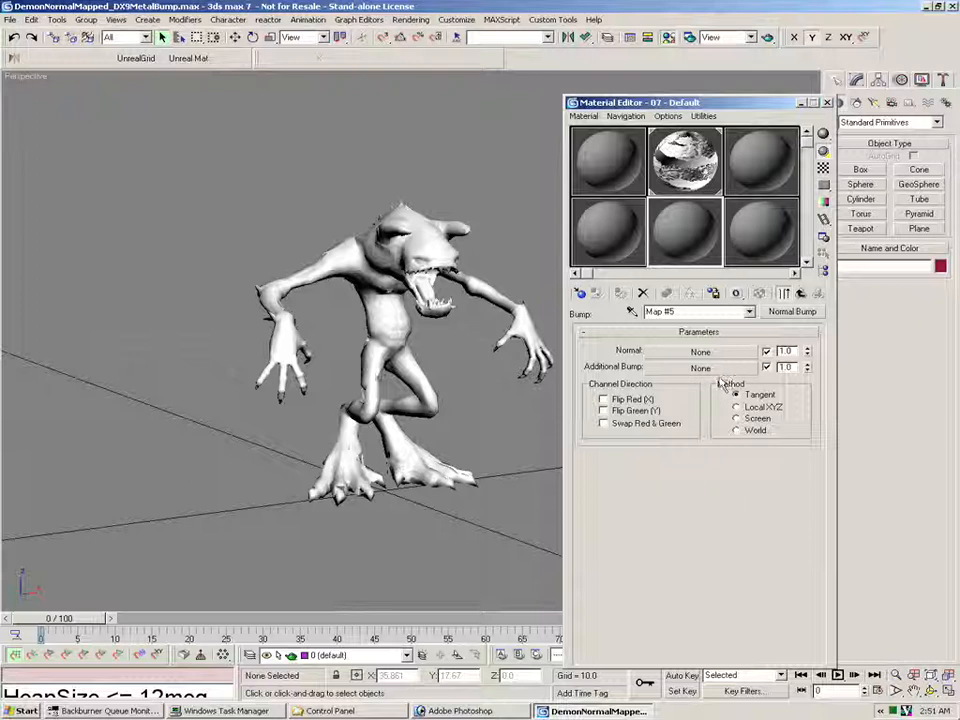
# - Load Demon CompleteXRightYDownNxTTangentNormalMap.bmp from the Demon examples folder as the Normal Bump map's Normal bitmap
pyautogui.click(701, 368)
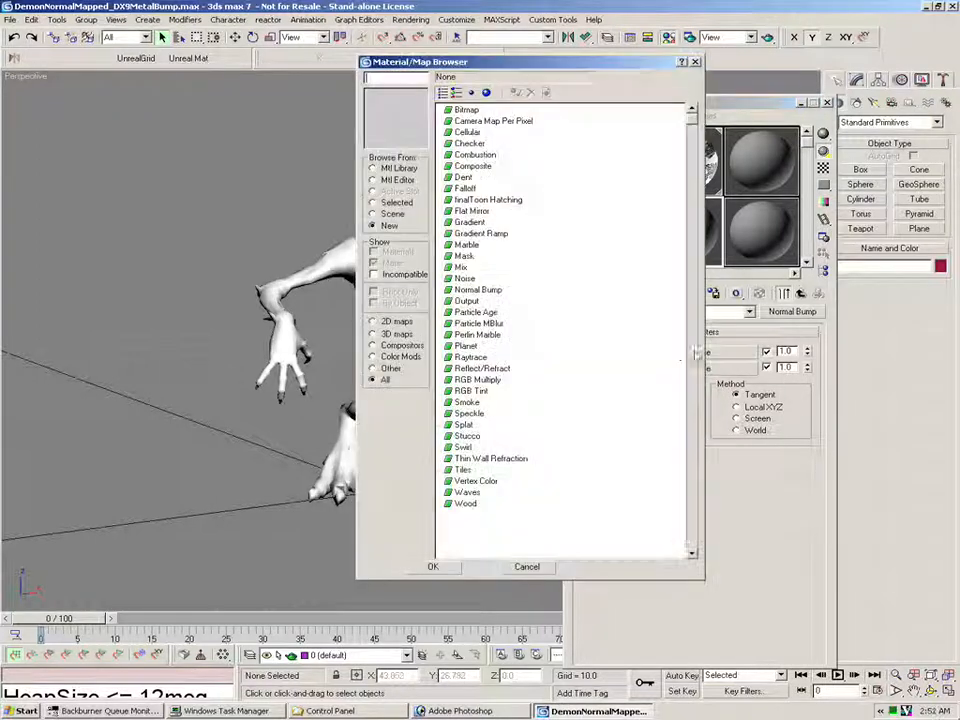
pyautogui.doubleClick(468, 111)
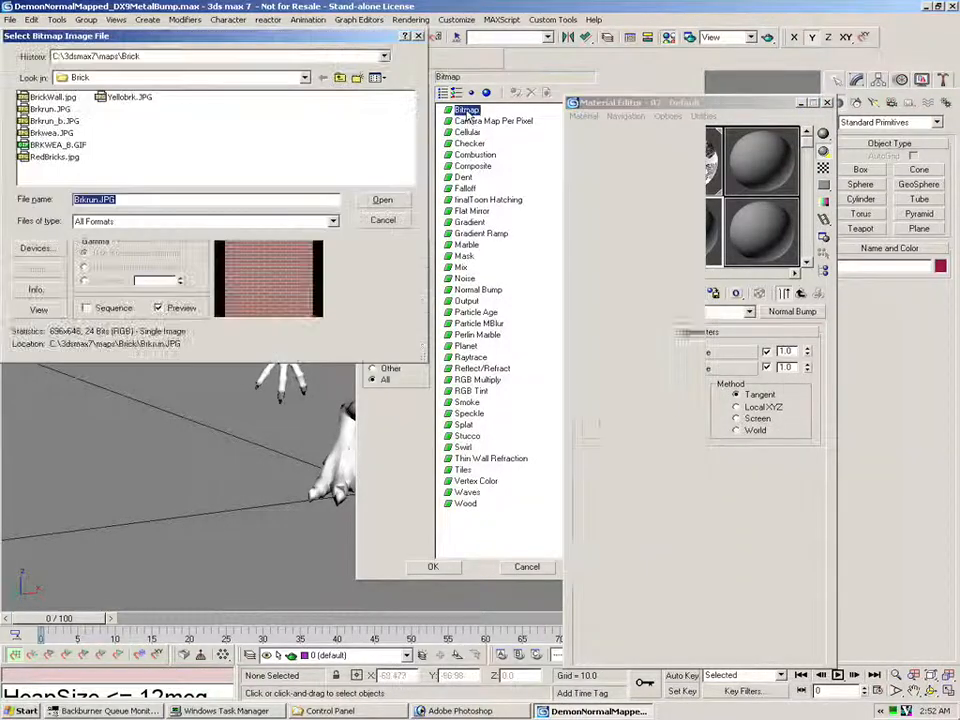
pyautogui.click(167, 79)
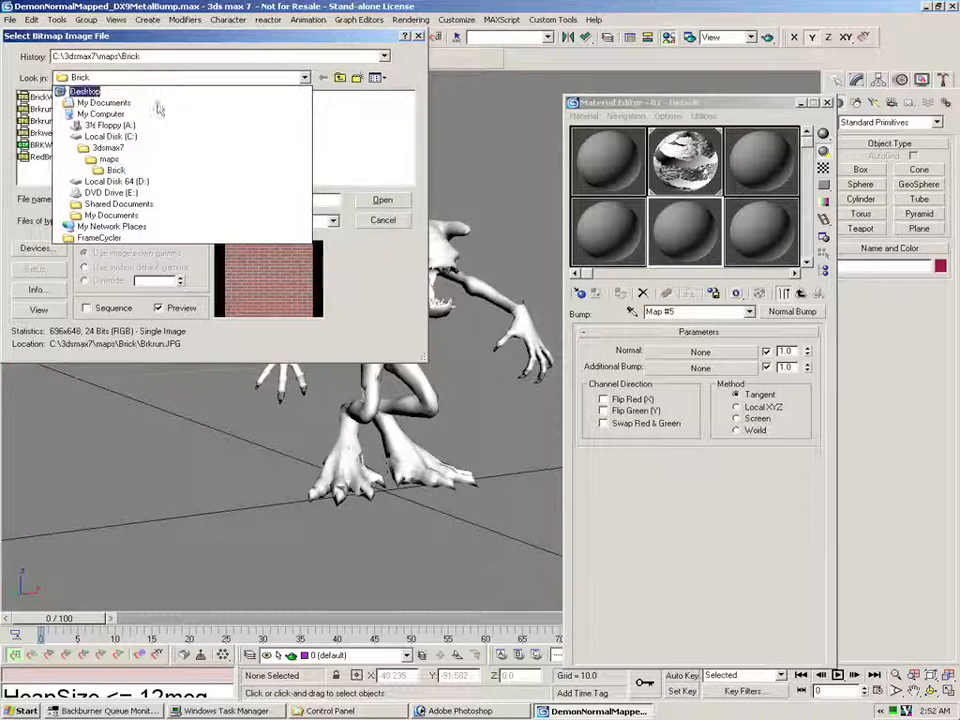
pyautogui.click(108, 136)
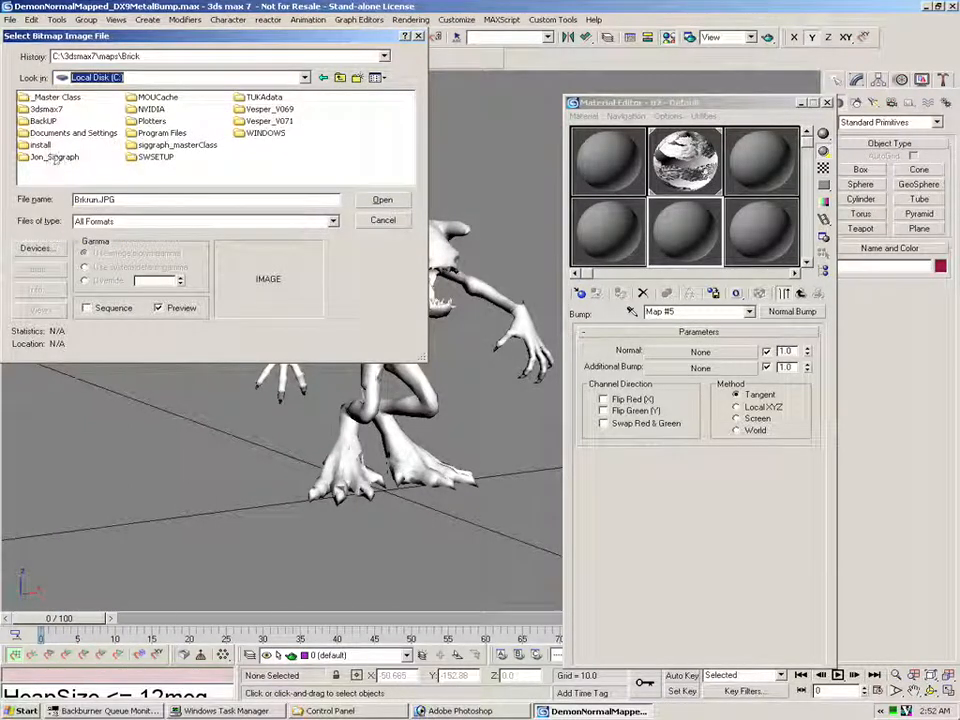
pyautogui.doubleClick(52, 97)
pyautogui.doubleClick(45, 121)
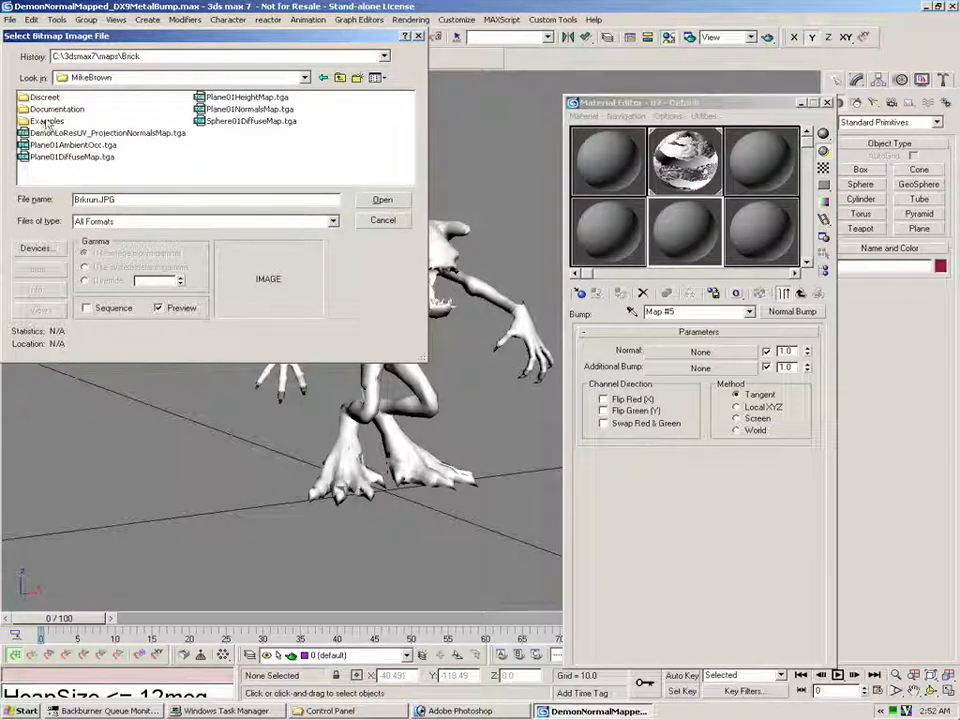
pyautogui.doubleClick(45, 121)
pyautogui.doubleClick(45, 97)
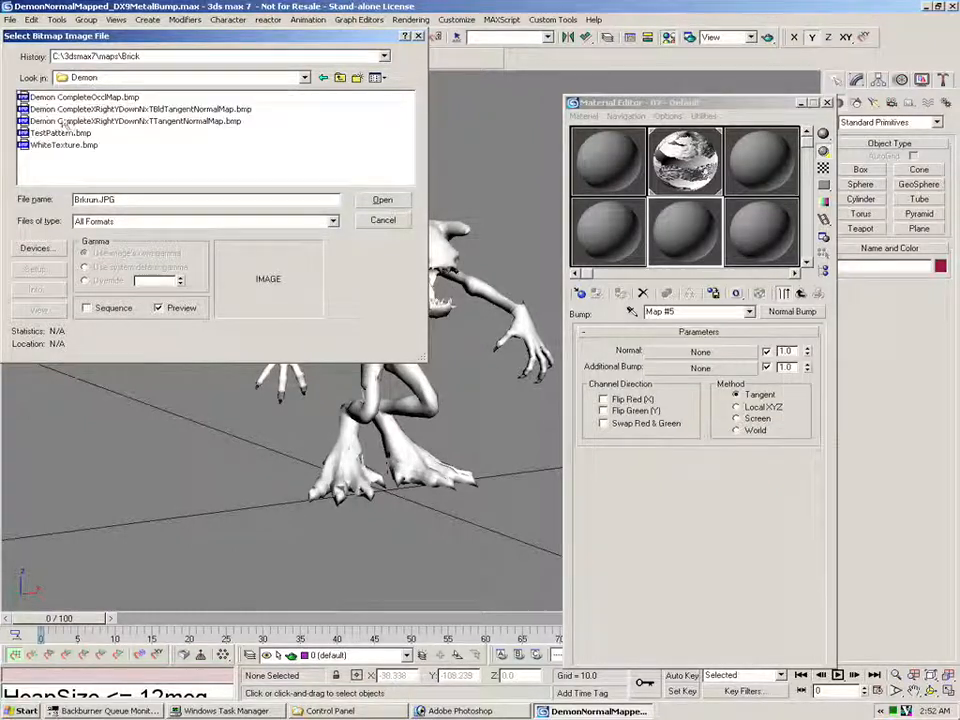
pyautogui.click(103, 121)
pyautogui.click(382, 200)
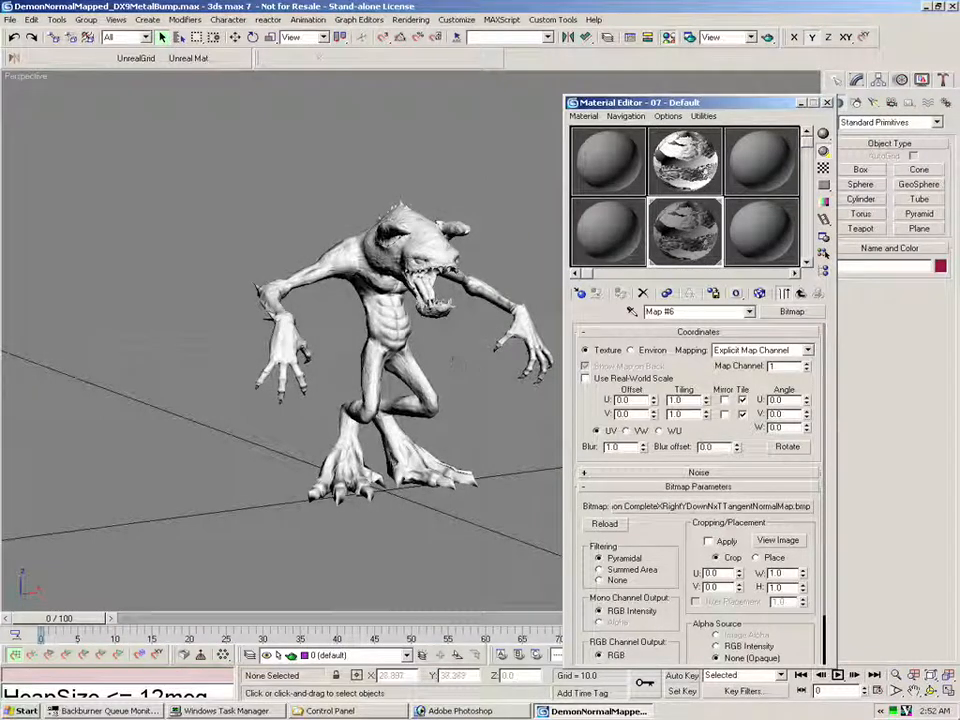
# - Return to the 07 - Default material's top level and disable its Metal Bump9 plugin material
pyautogui.moveTo(593, 403)
pyautogui.mouseDown()
pyautogui.moveTo(593, 346)
pyautogui.moveTo(593, 403)
pyautogui.mouseUp()
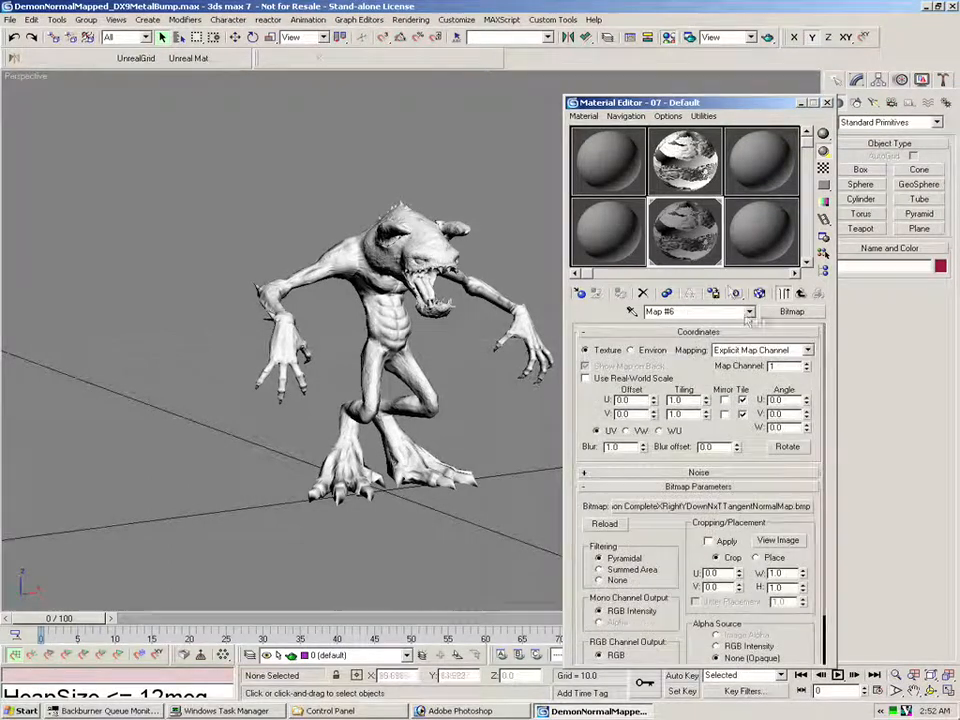
pyautogui.click(801, 293)
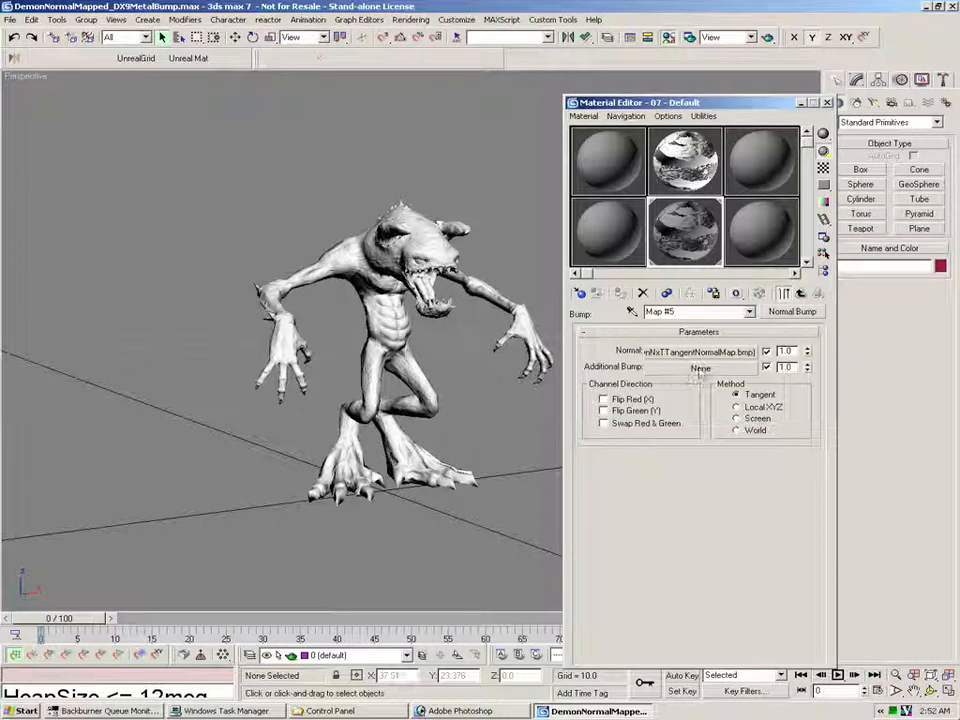
pyautogui.click(800, 293)
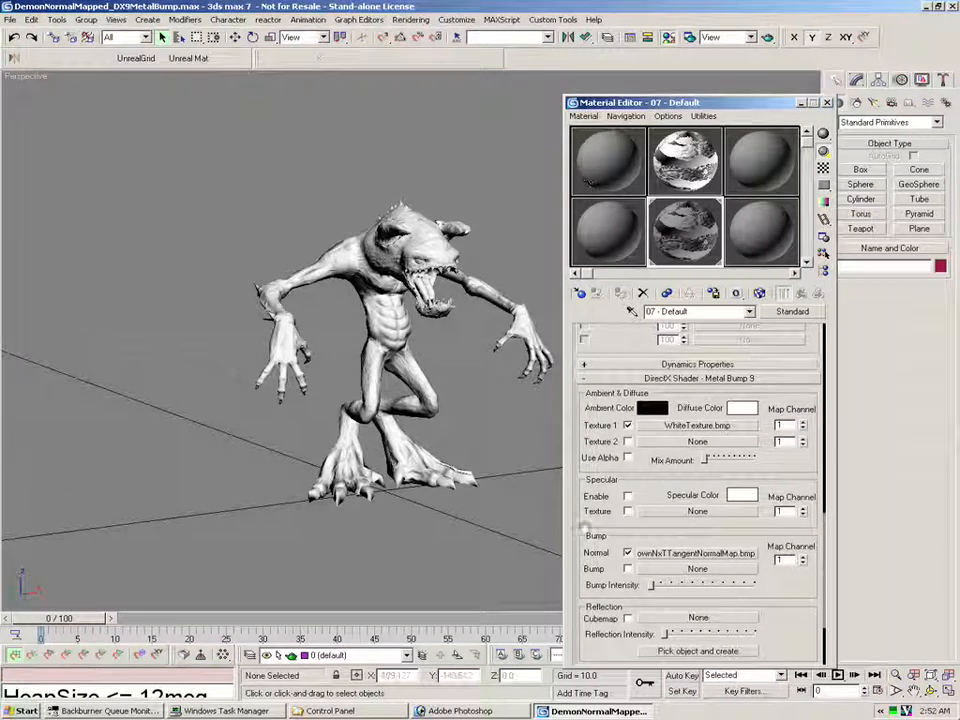
pyautogui.scroll(-3, 577, 517)
pyautogui.click(587, 629)
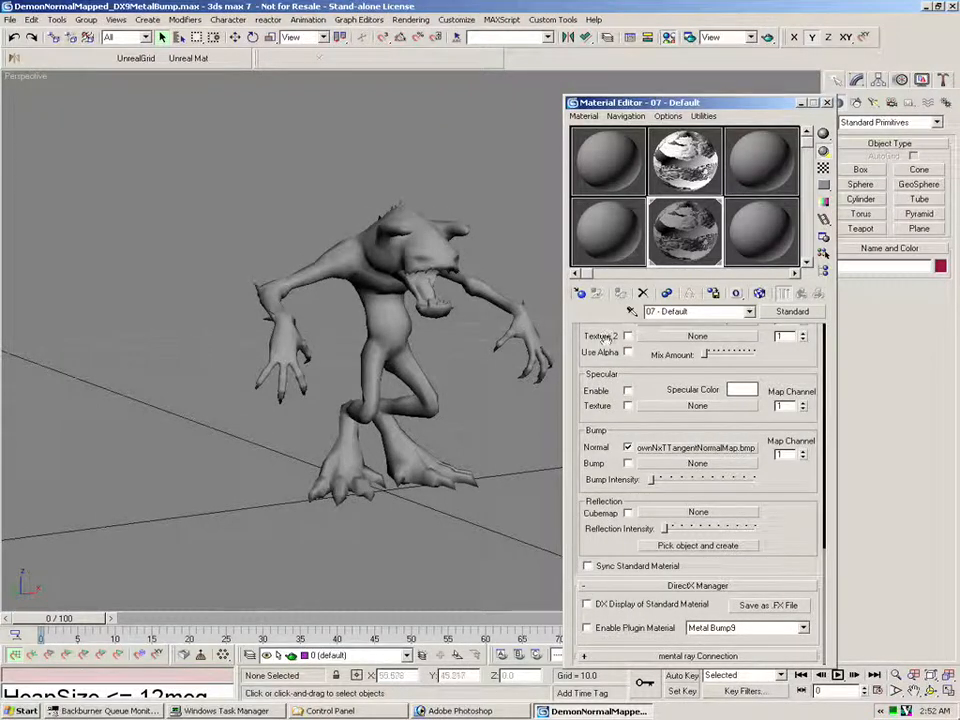
pyautogui.scroll(5, 578, 335)
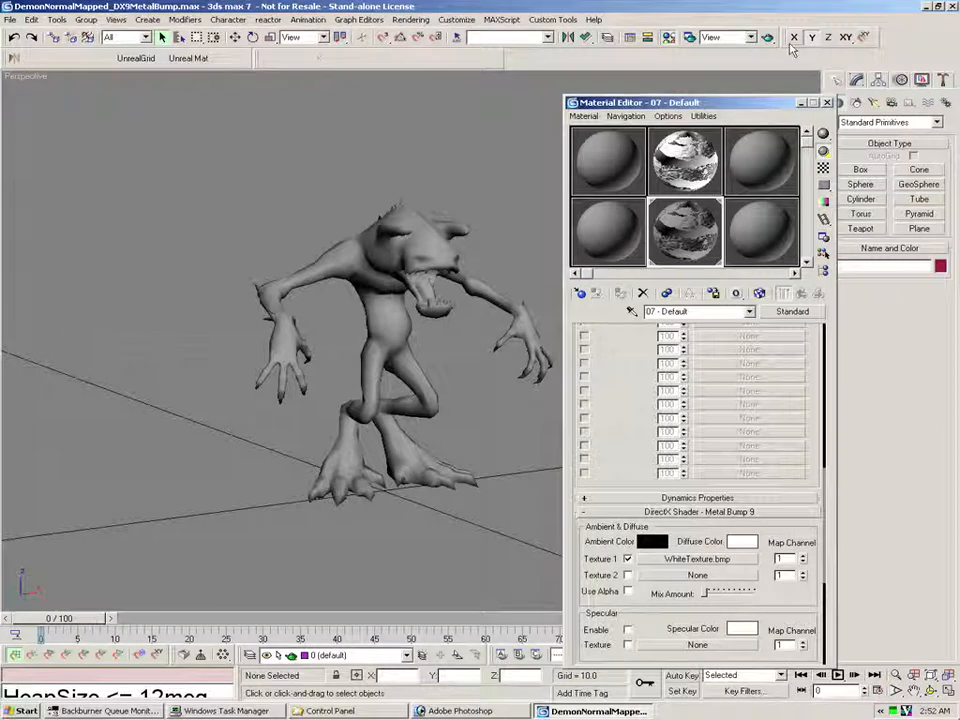
# - Show the safe frame in the Perspective viewport and frame the demon more closely for rendering
pyautogui.rightClick(26, 77)
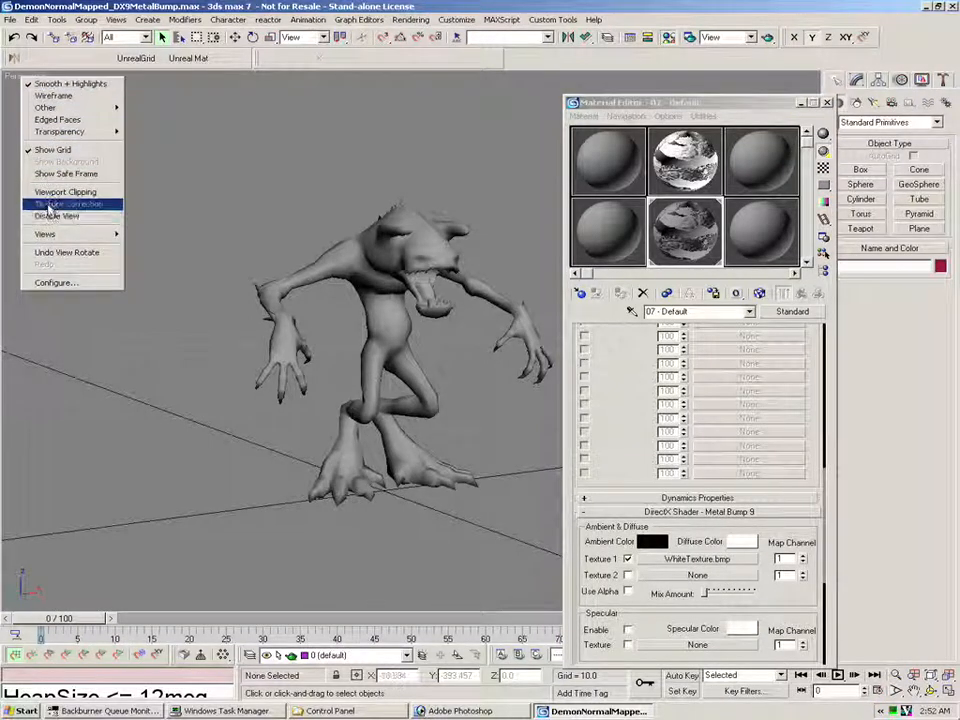
pyautogui.click(64, 174)
pyautogui.click(896, 675)
pyautogui.moveTo(485, 360); pyautogui.dragTo(440, 332)
pyautogui.rightClick(440, 332)
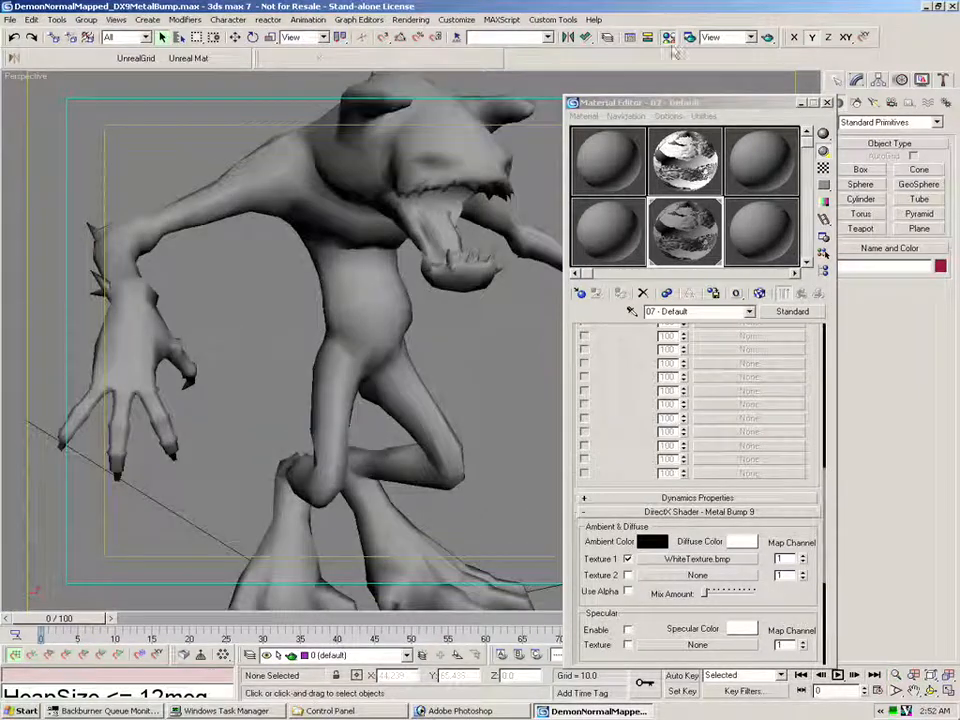
# - Render the Perspective view, inspect the normal-mapped demon, close the rendered image, and move Render Scene beside the Material Editor
pyautogui.press('F10')
pyautogui.click(691, 603)
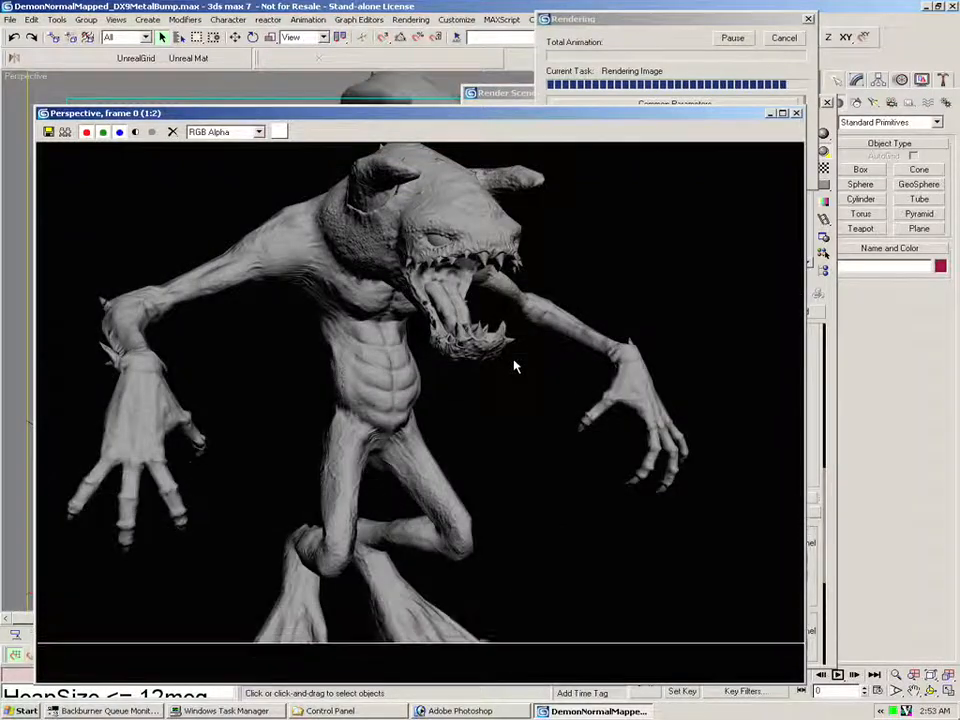
pyautogui.moveTo(454, 122); pyautogui.dragTo(480, 113)
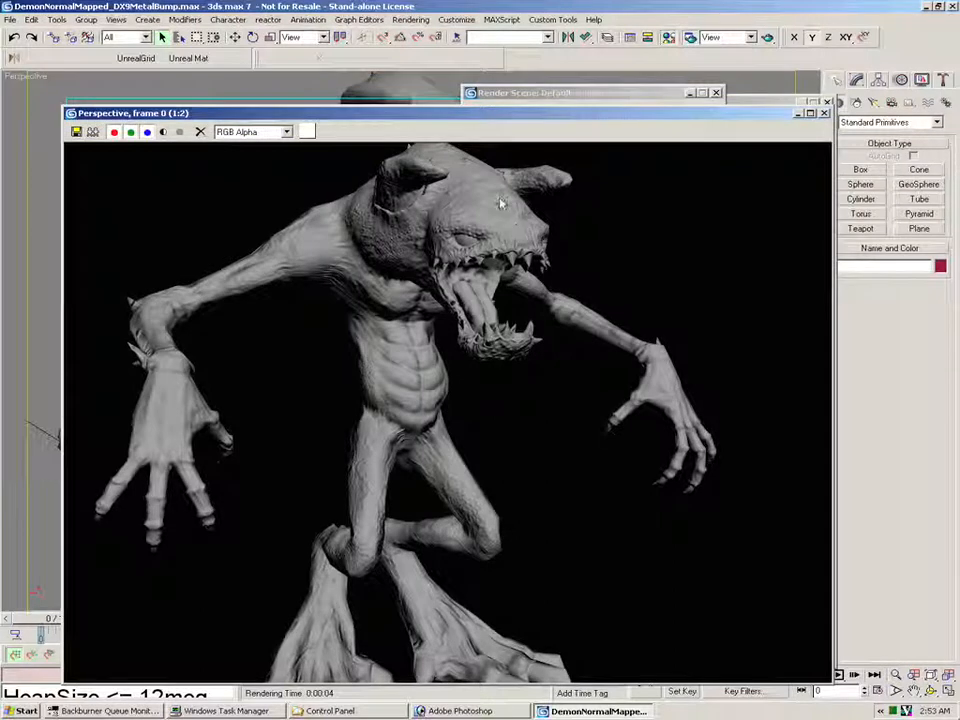
pyautogui.moveTo(555, 115); pyautogui.dragTo(542, 89)
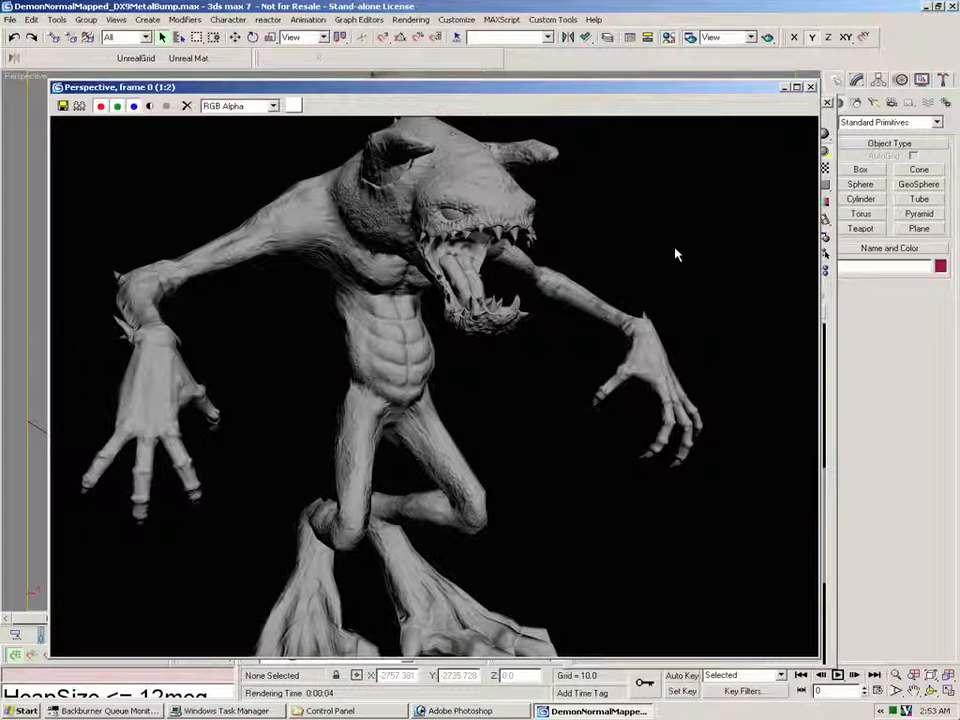
pyautogui.click(811, 88)
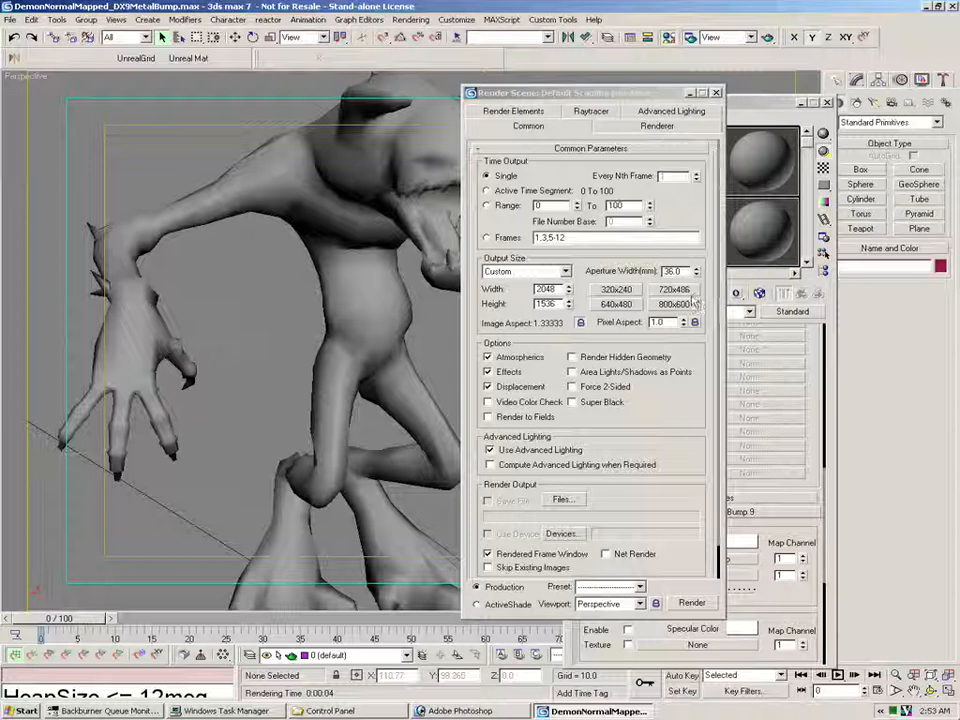
pyautogui.moveTo(572, 94); pyautogui.dragTo(325, 108)
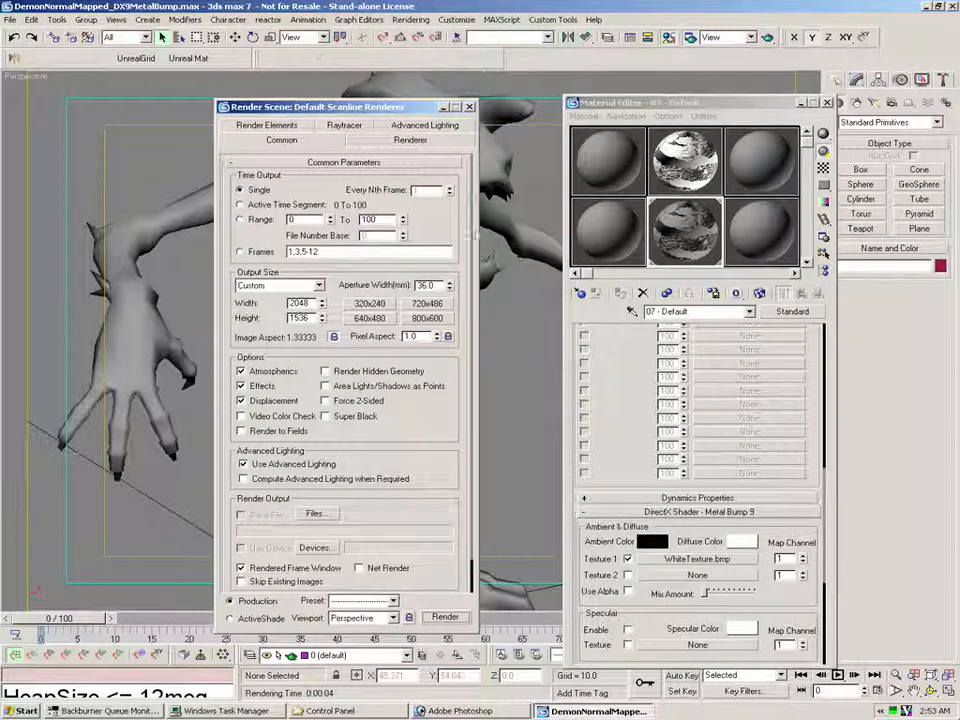
# - Close the Render Scene dialog, magnify the 07 - Default sample preview, and open the material's Normal Bump map
pyautogui.click(469, 107)
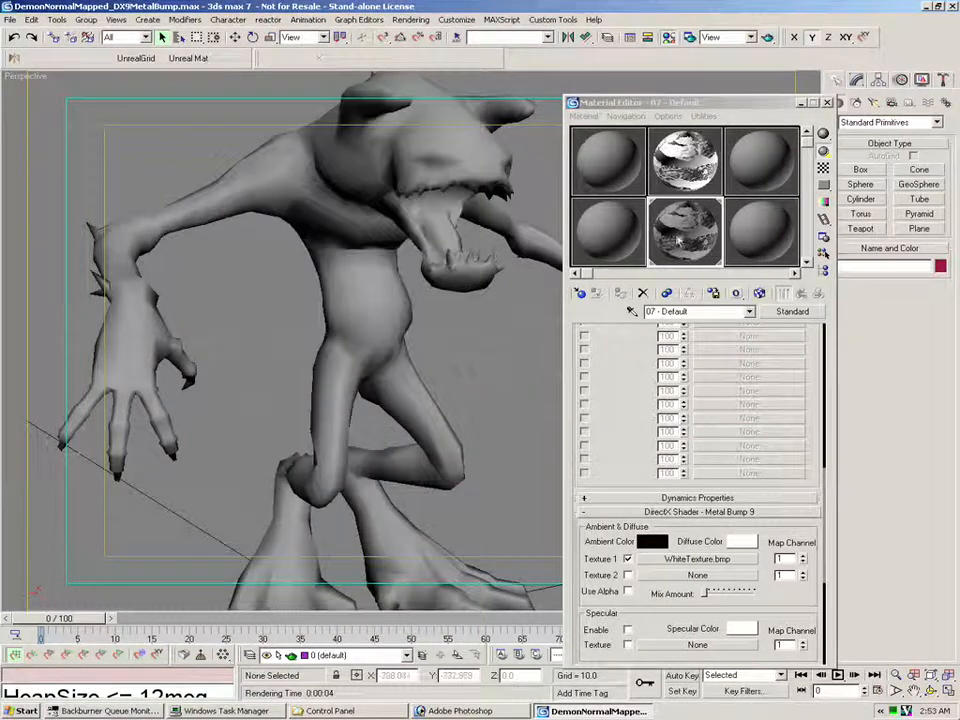
pyautogui.rightClick(679, 236)
pyautogui.click(702, 299)
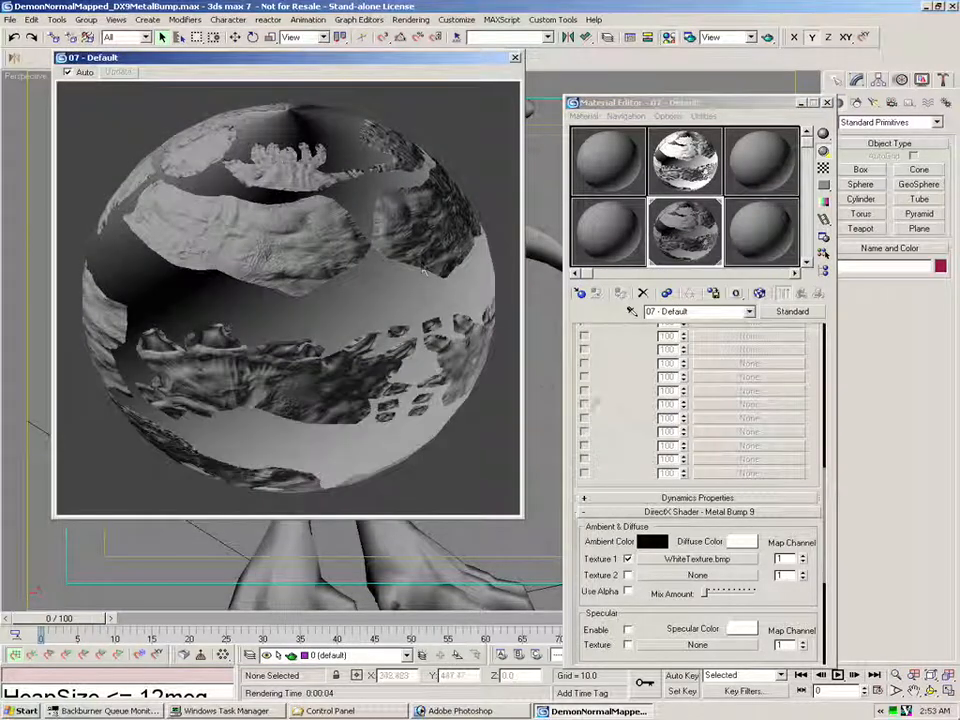
pyautogui.moveTo(815, 399); pyautogui.dragTo(808, 606)
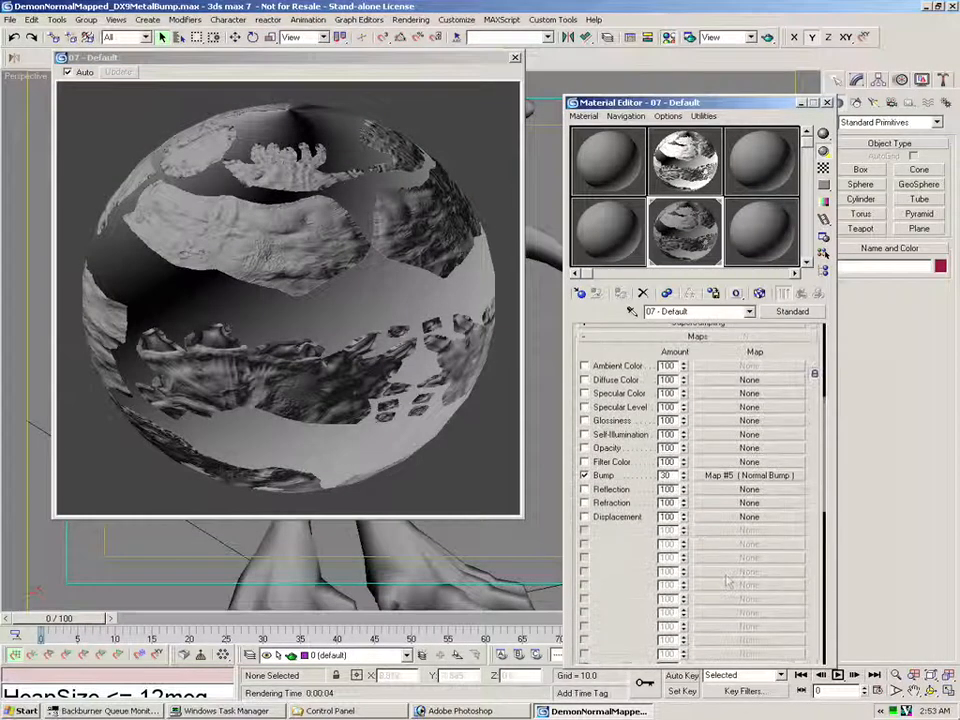
pyautogui.click(749, 475)
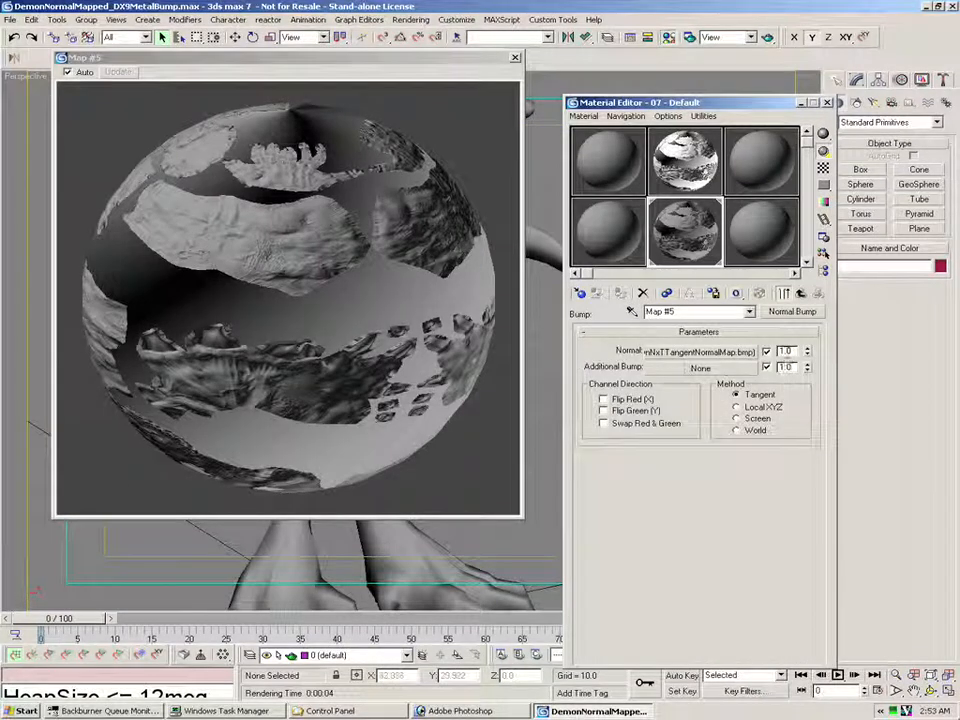
# - Set the Normal map's multiplier to 2.0, render the Perspective view to check the bump strength, and close the rendered image
pyautogui.doubleClick(785, 351)
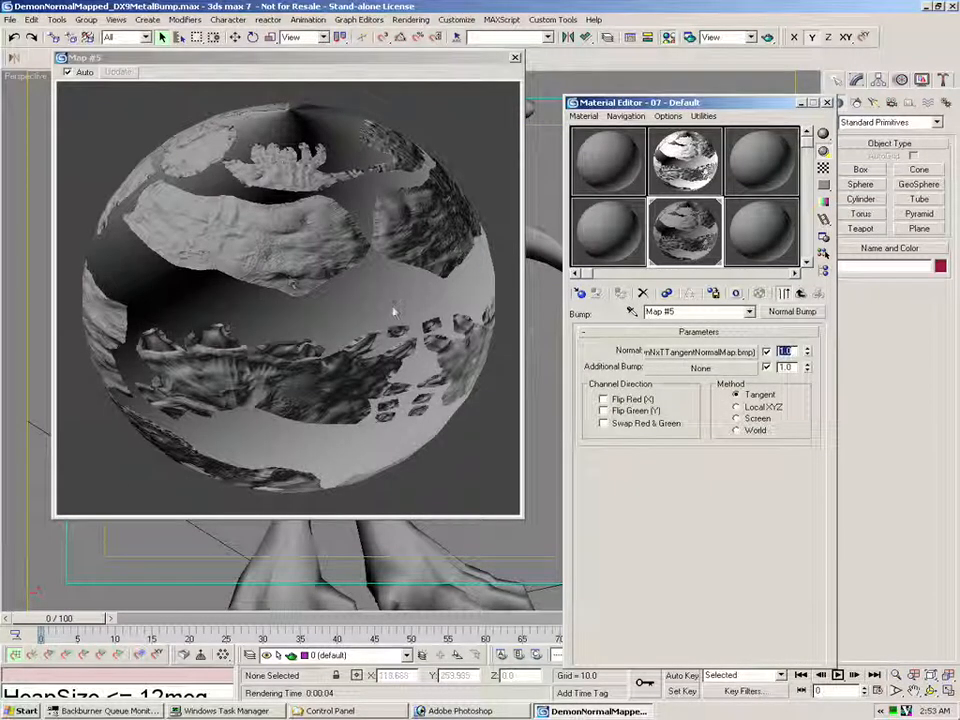
pyautogui.write('2')
pyautogui.press('Return')
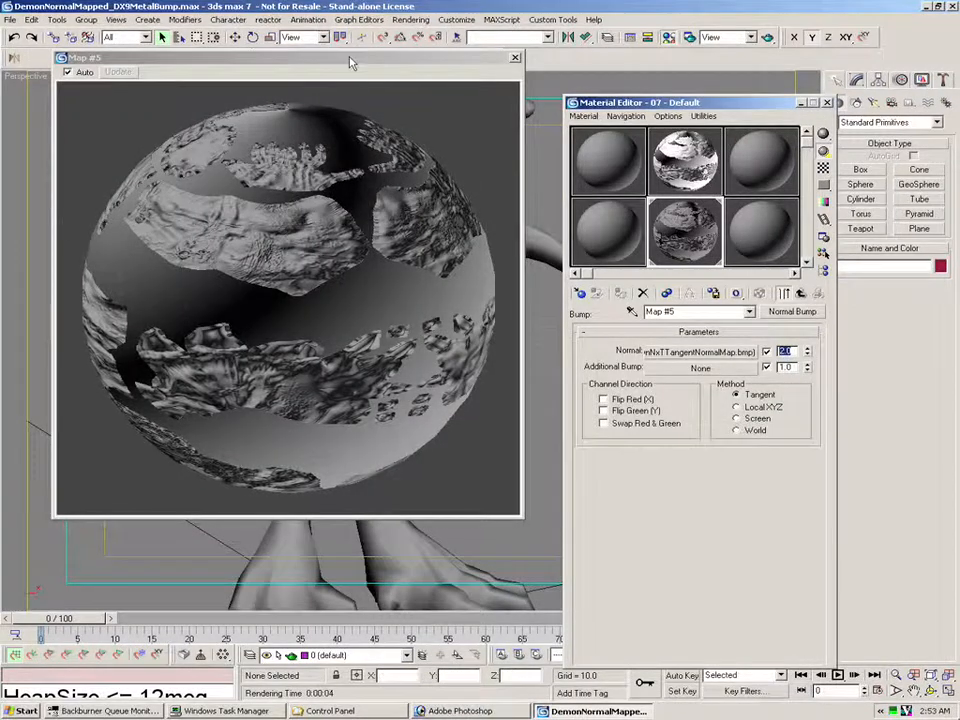
pyautogui.moveTo(340, 58); pyautogui.dragTo(695, 186)
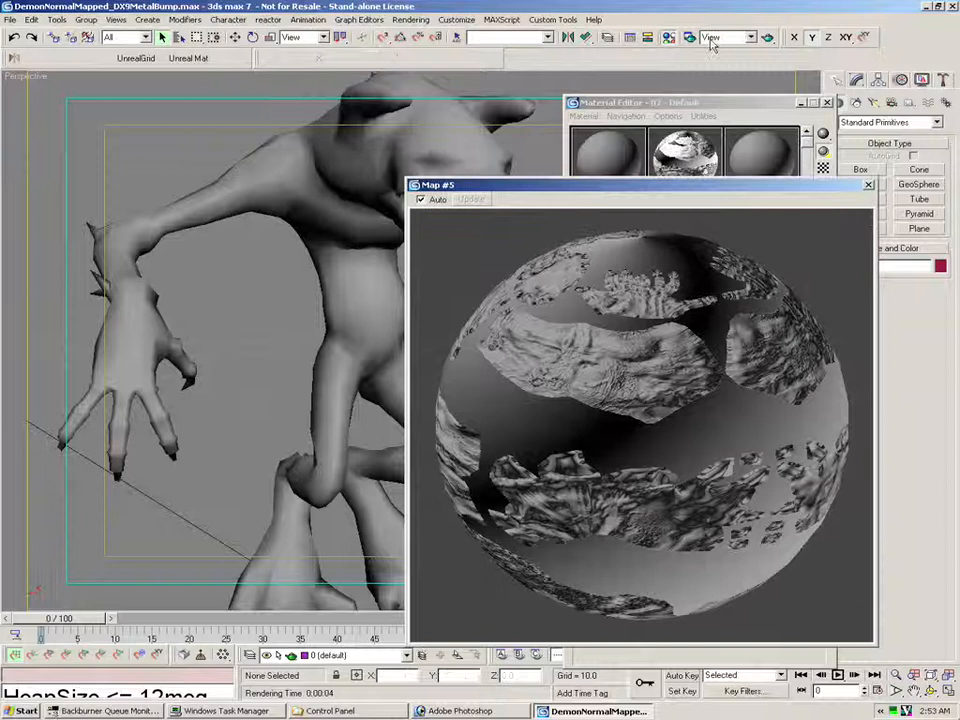
pyautogui.click(770, 40)
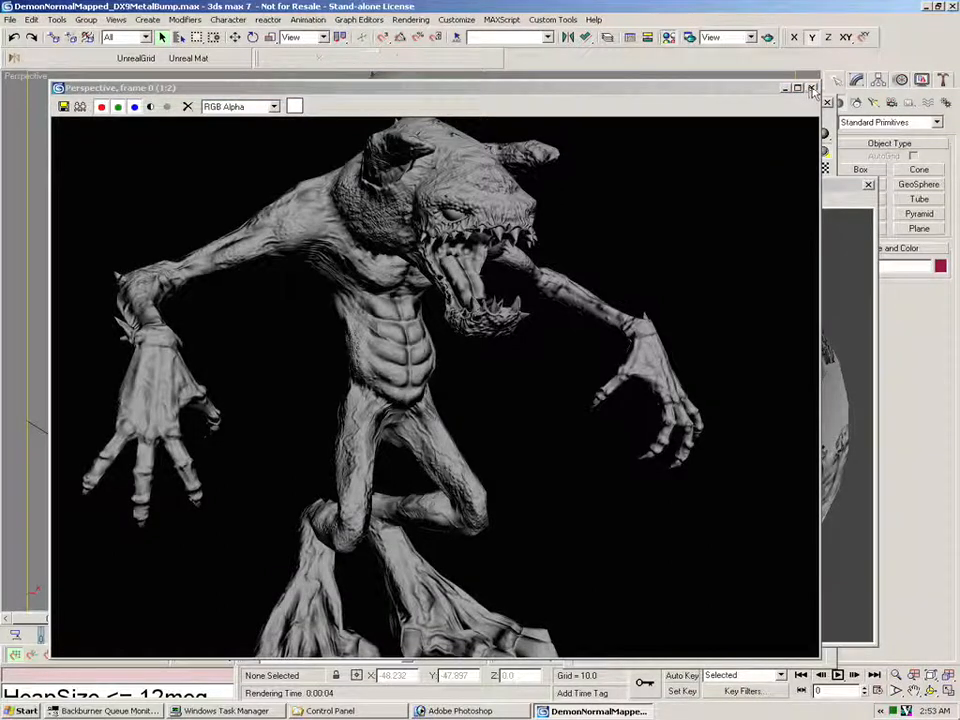
pyautogui.click(811, 88)
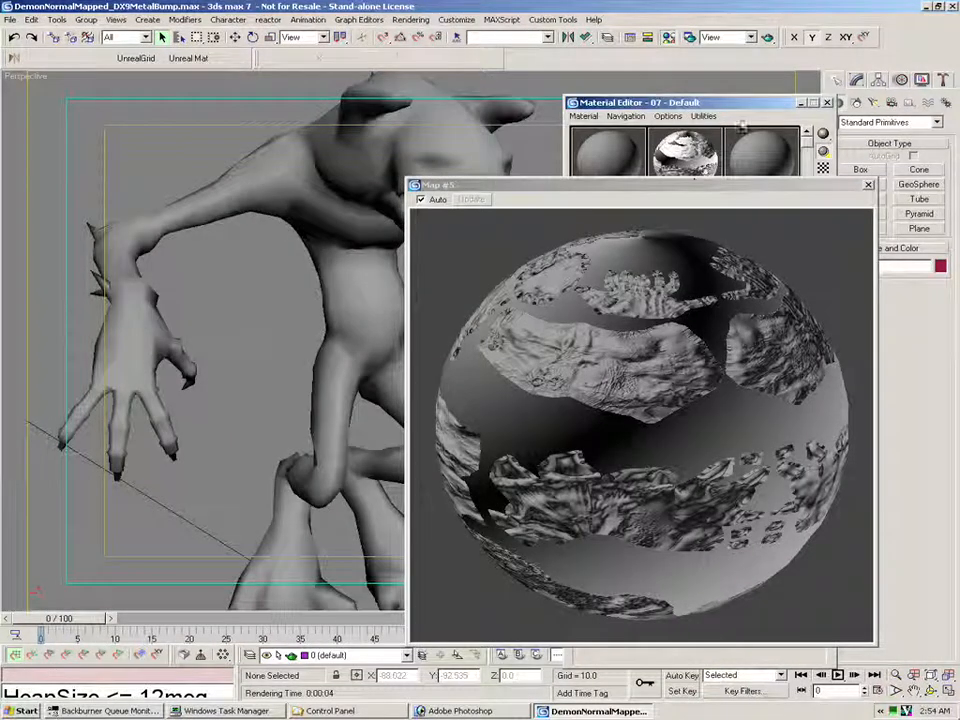
# - Place the Material Editor beside the magnified preview, set the Normal map's multiplier to 0.3, and render the Perspective view
pyautogui.moveTo(733, 103); pyautogui.dragTo(301, 79)
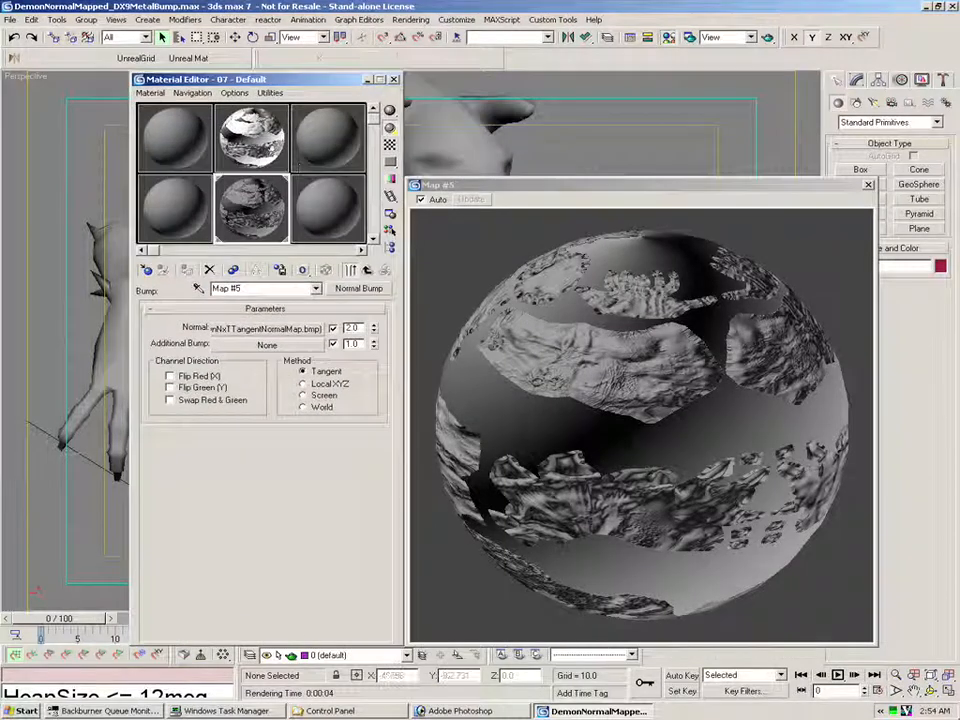
pyautogui.doubleClick(352, 328)
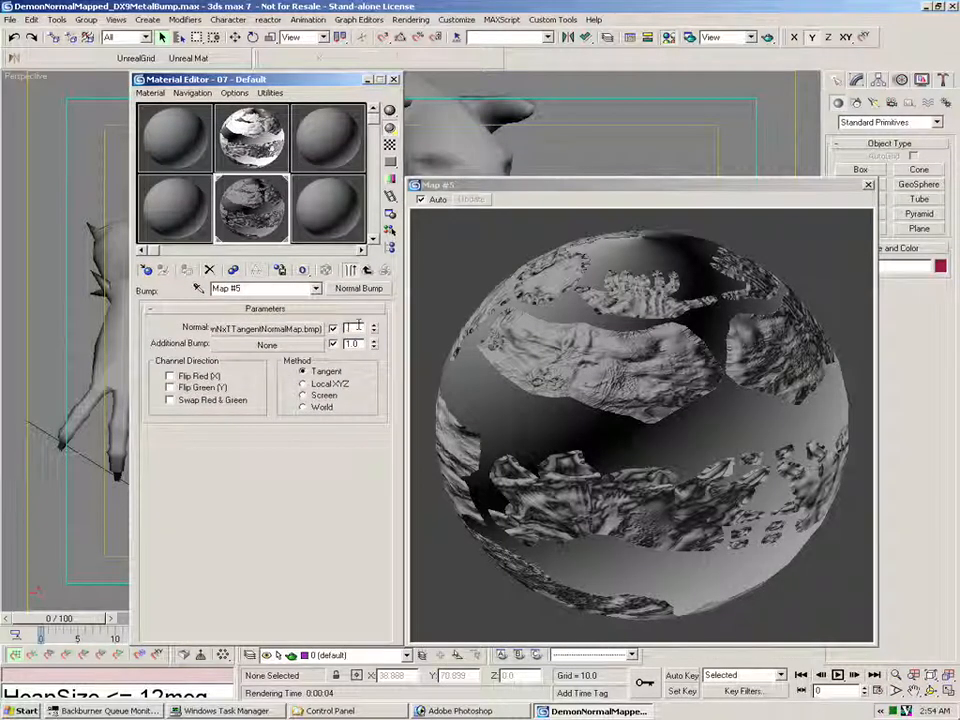
pyautogui.press('Return')
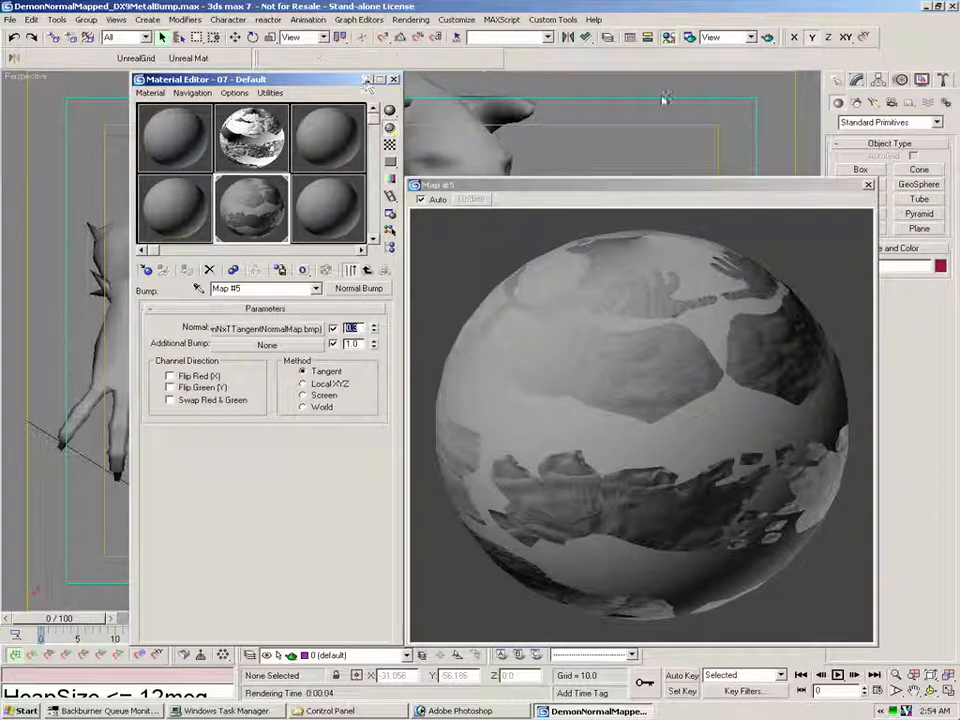
pyautogui.click(768, 38)
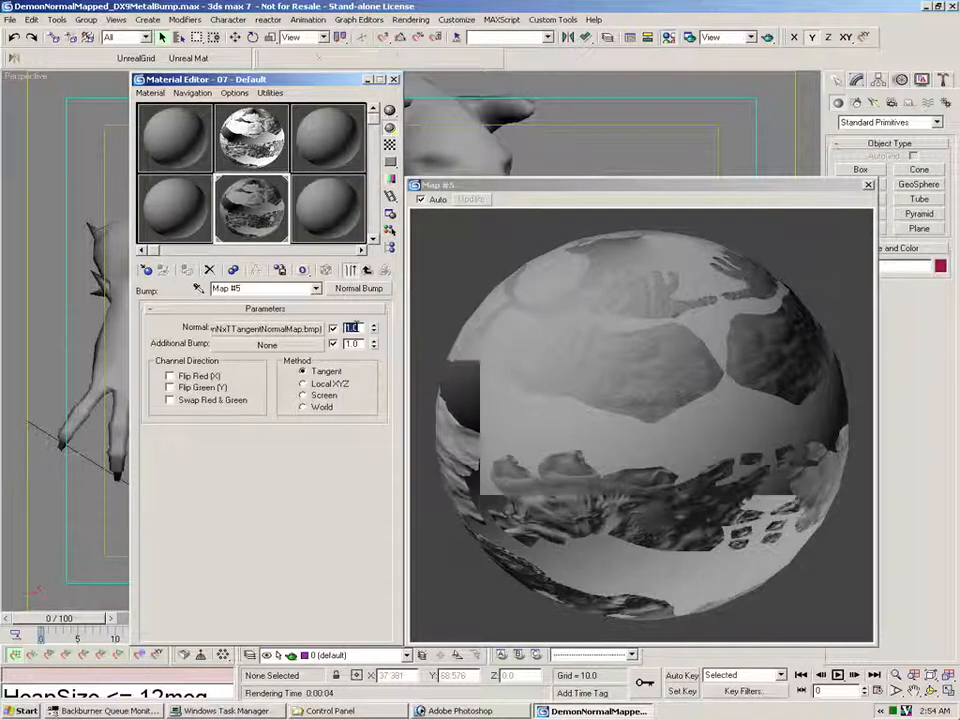
# - Assign a Bitmap to the Normal Bump map's Additional Bump and browse to the Brick folder in C:\3dsmax7\maps
pyautogui.click(310, 345)
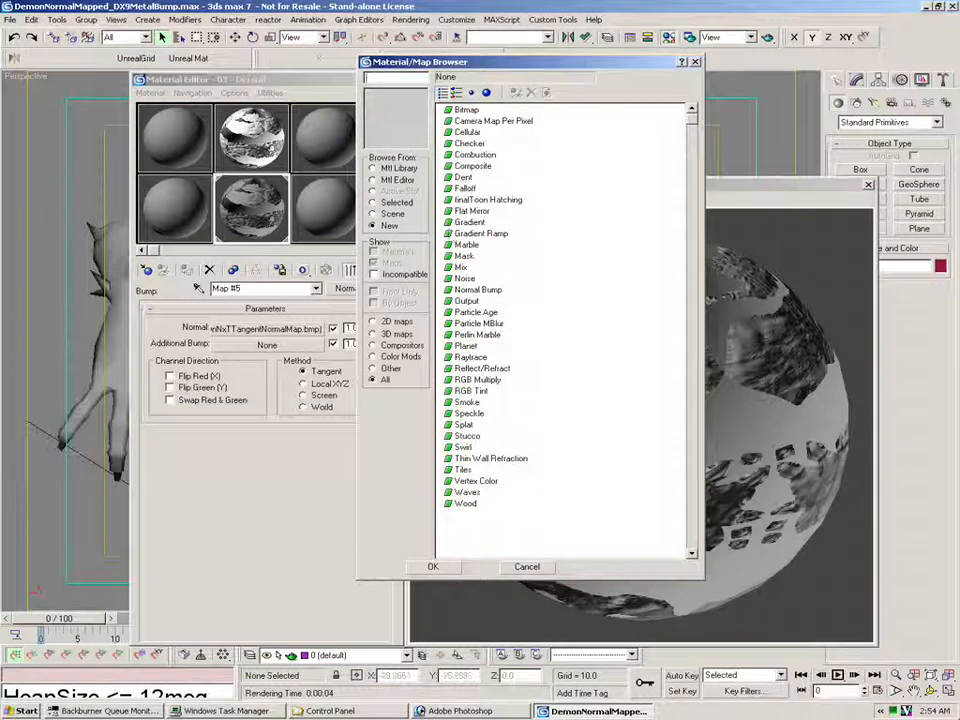
pyautogui.doubleClick(466, 109)
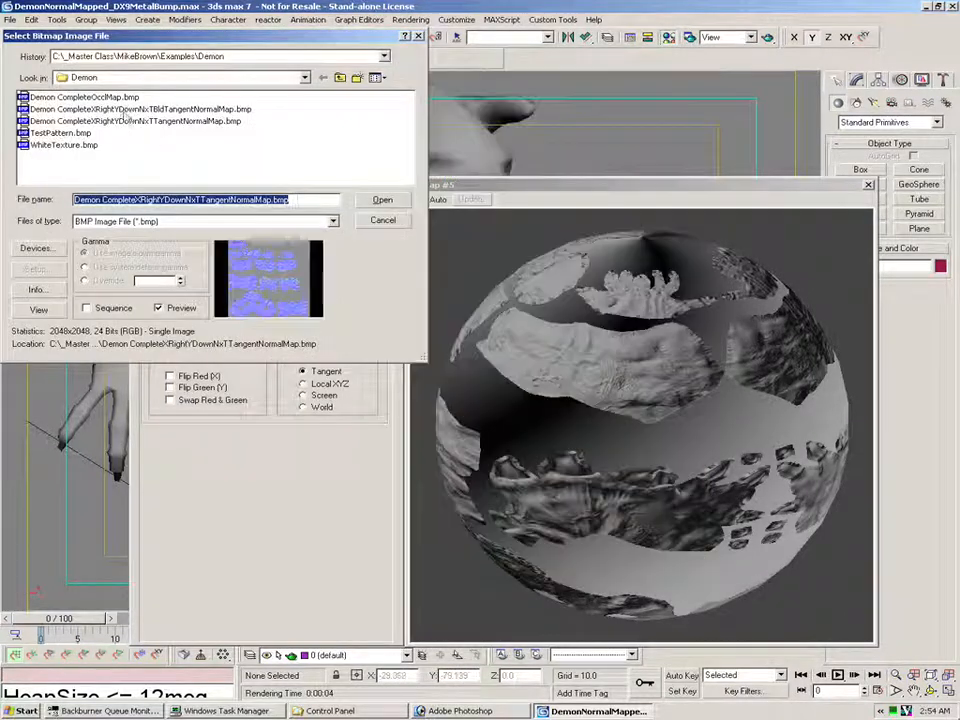
pyautogui.click(85, 77)
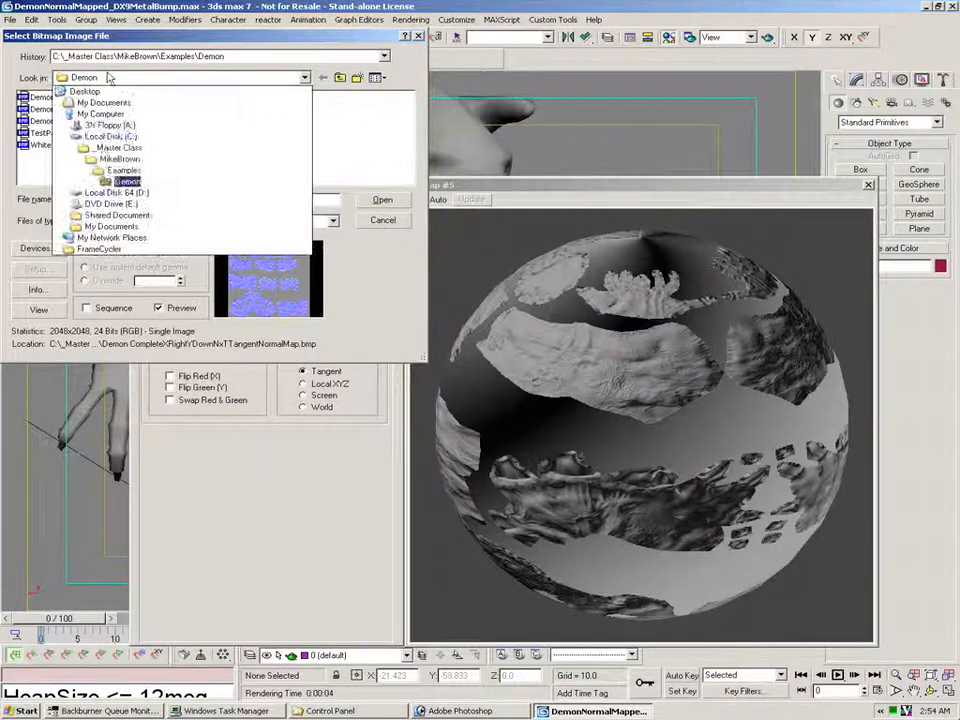
pyautogui.click(106, 136)
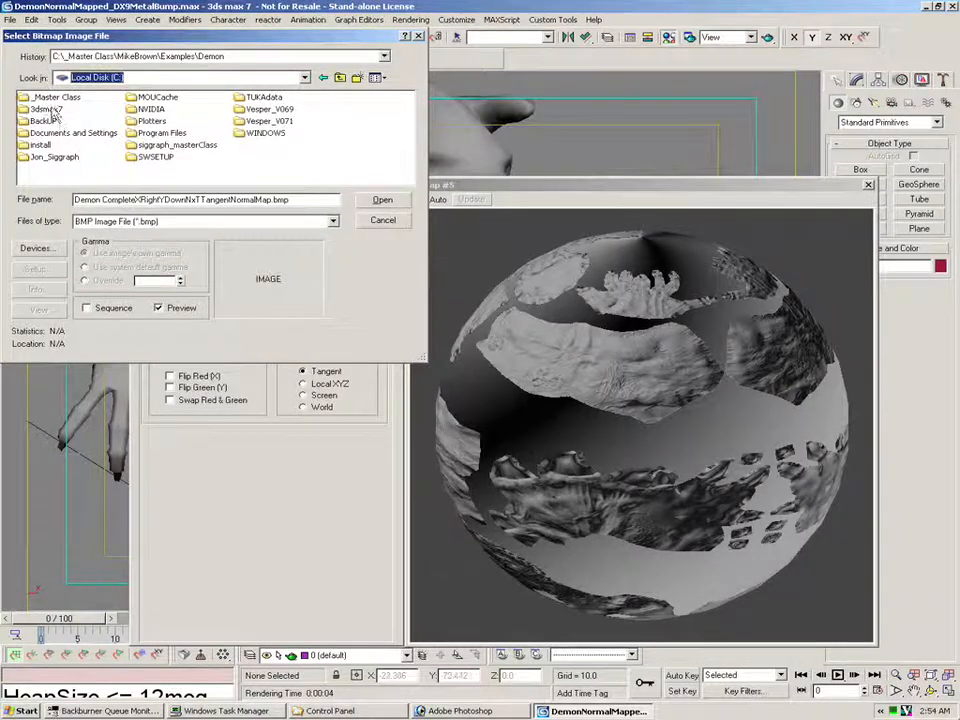
pyautogui.doubleClick(55, 107)
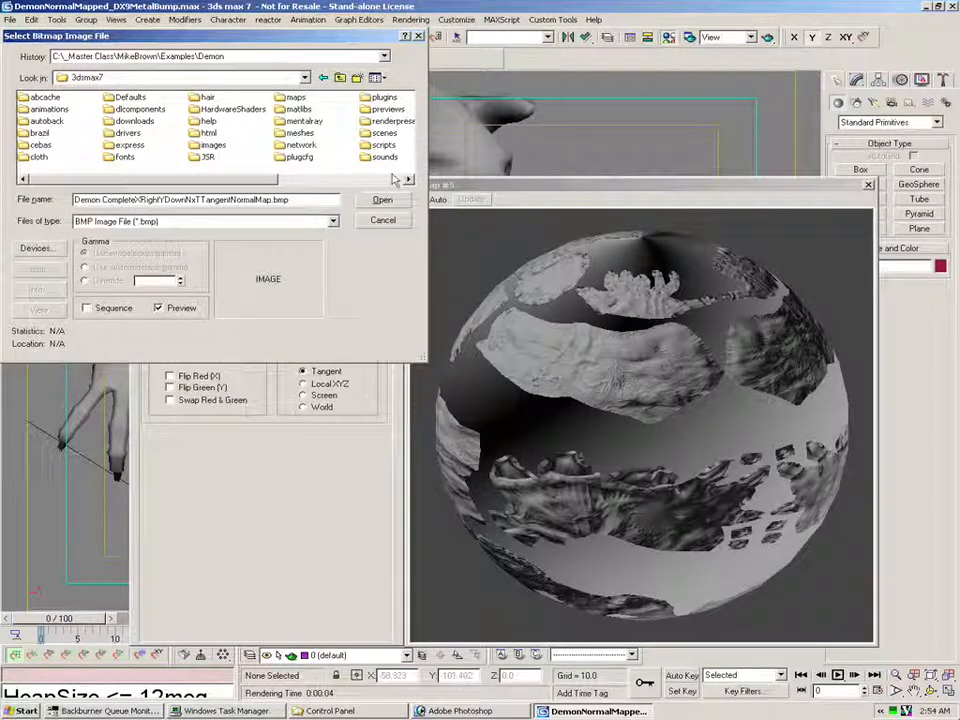
pyautogui.doubleClick(297, 97)
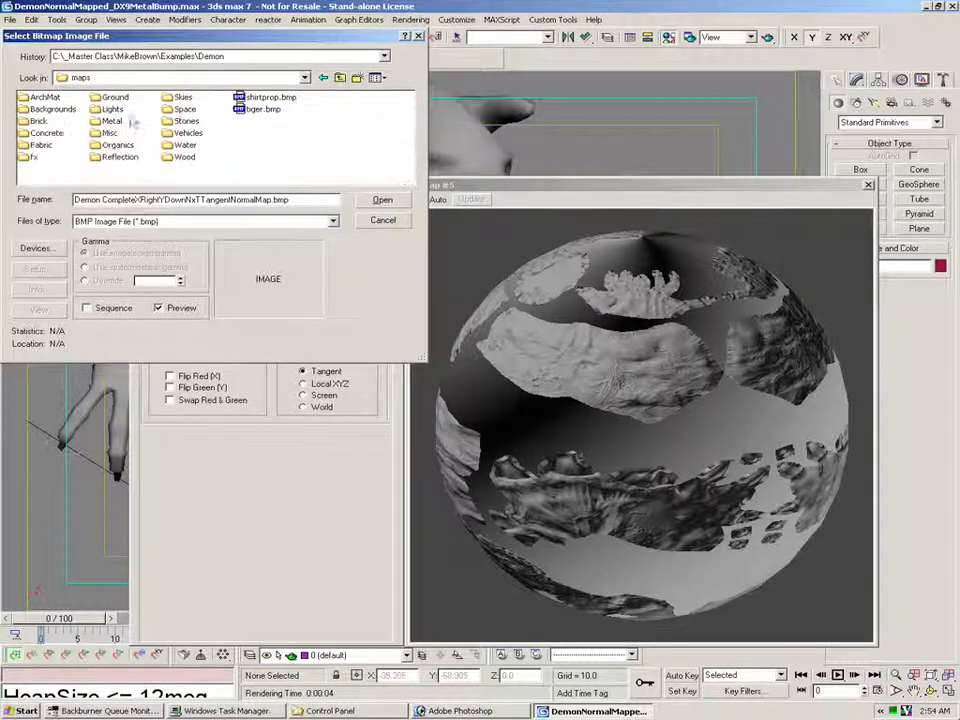
pyautogui.click(38, 121)
pyautogui.doubleClick(39, 121)
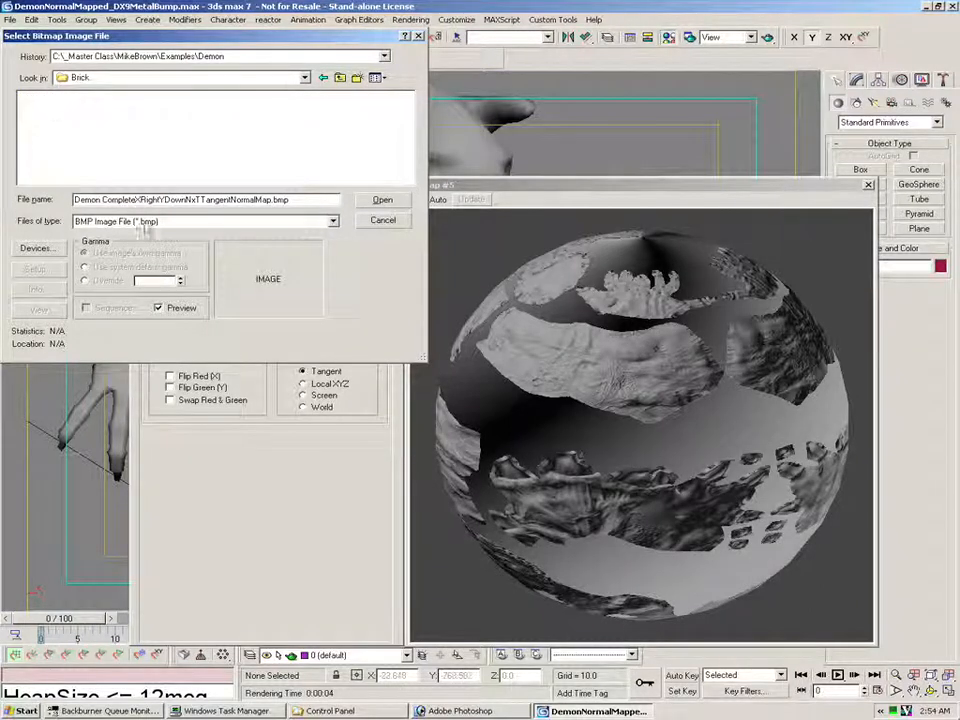
# - List all file types, preview the brick images, and load BRKWEA_B.GIF as the Additional Bump bitmap
pyautogui.click(145, 222)
pyautogui.scroll(-3, 150, 290)
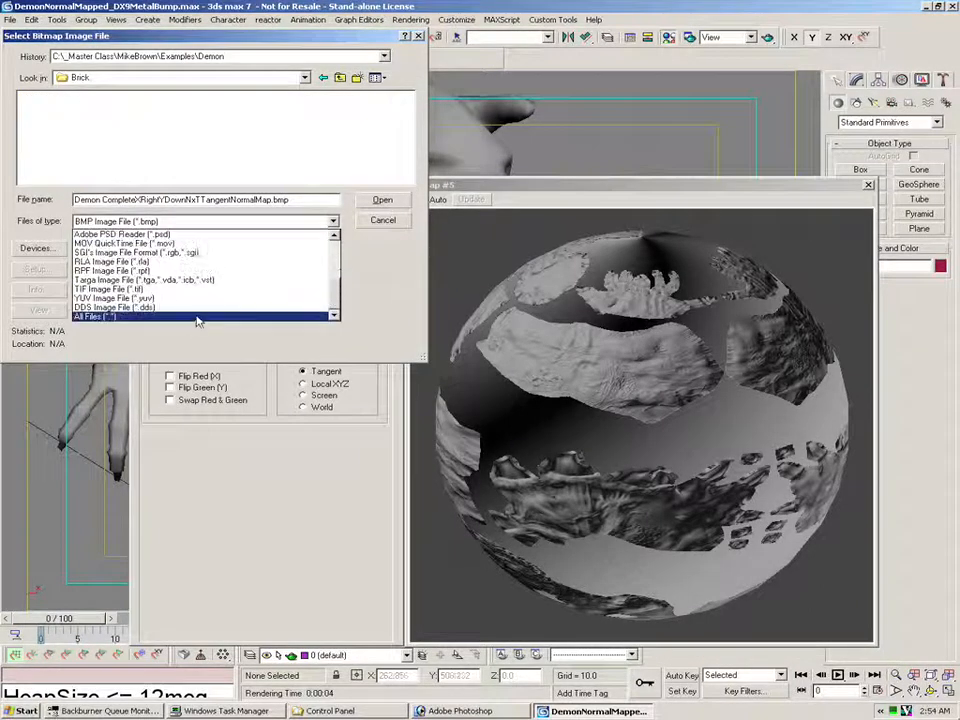
pyautogui.click(100, 316)
pyautogui.click(48, 132)
pyautogui.click(48, 144)
pyautogui.click(46, 157)
pyautogui.click(47, 145)
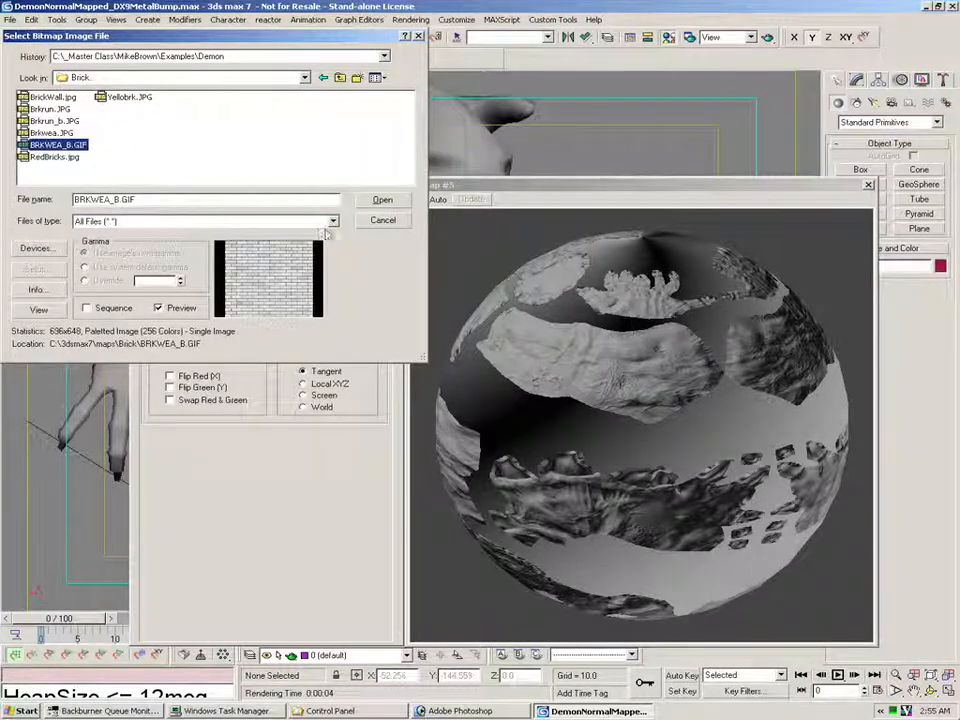
pyautogui.click(382, 200)
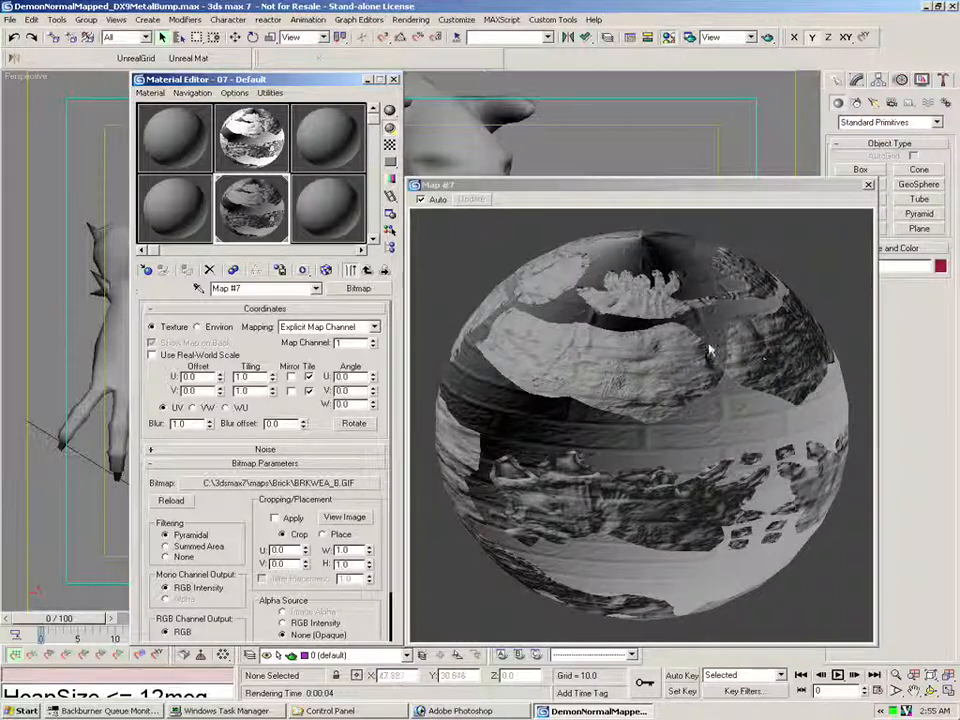
# - Render the Perspective view to check the brick bump combined with the demon's normal map
pyautogui.click(768, 40)
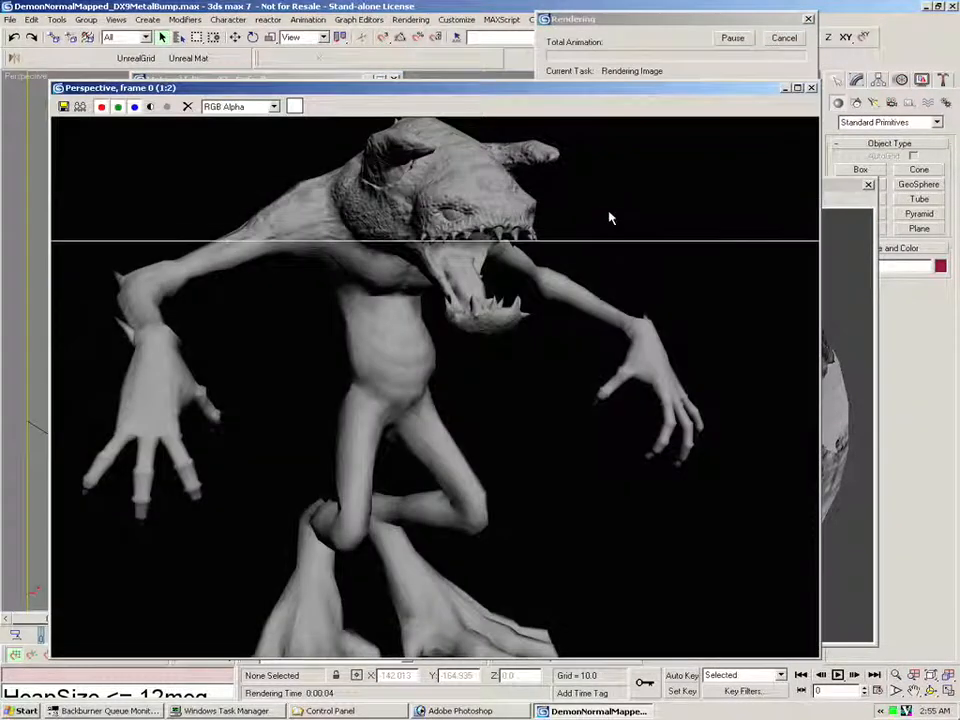